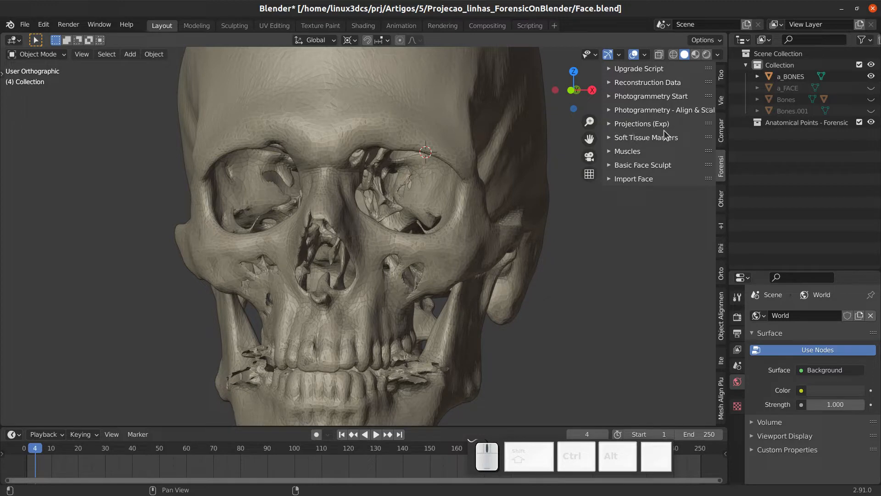
- Expand the Projections (Exp) anatomical points list and check the add-on version under Upgrade Script
{"action": "left_click", "coordinate": [610, 124]}
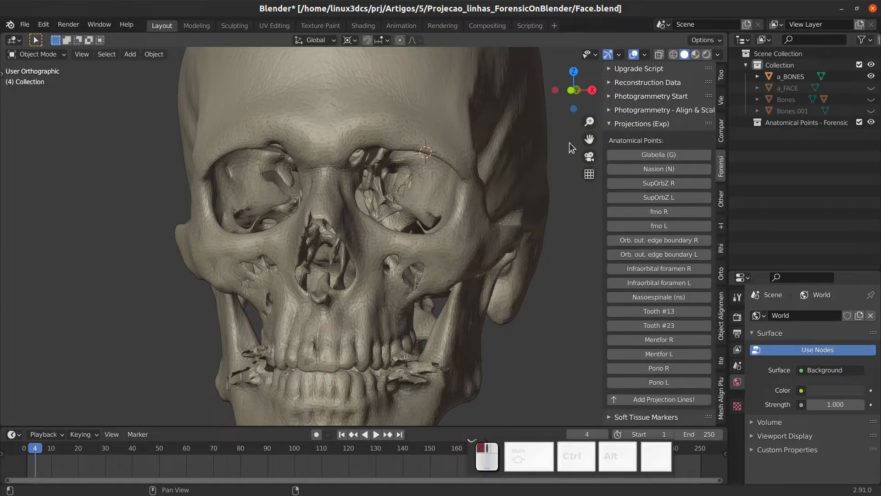
{"action": "middle_click_drag", "start_coordinate": [402, 215], "coordinate": [404, 200], "text": "shift"}
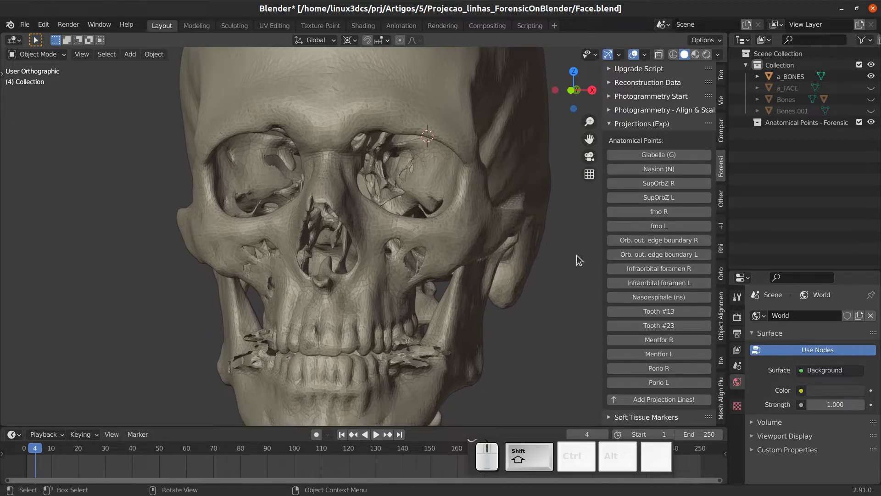
{"action": "left_click", "coordinate": [610, 69]}
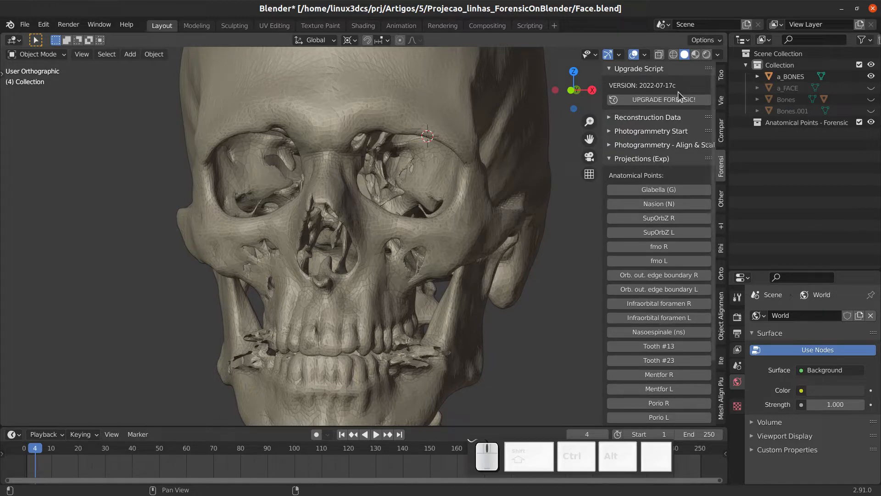
{"action": "left_click", "coordinate": [609, 67]}
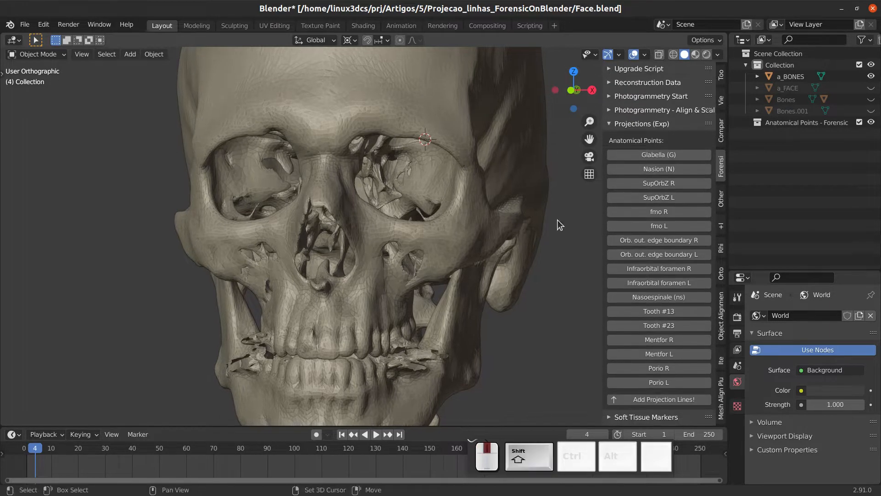
{"action": "middle_click_drag", "start_coordinate": [310, 253], "coordinate": [321, 241], "text": "shift"}
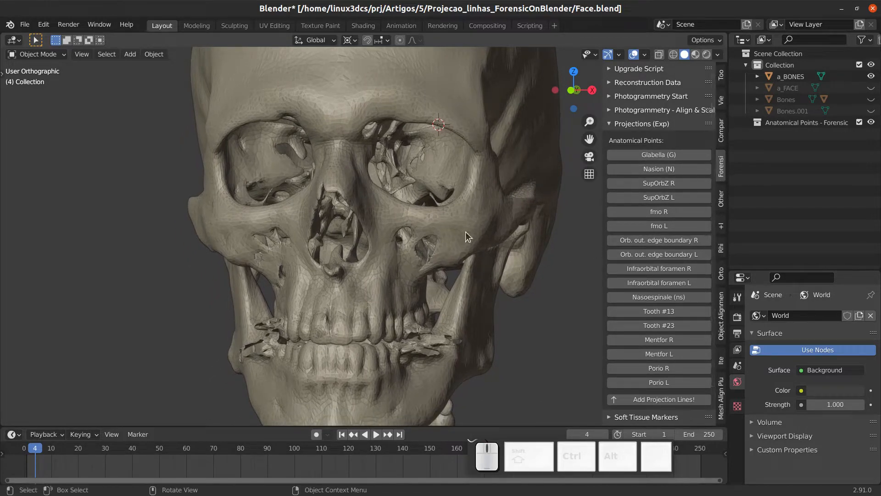
{"action": "left_click", "coordinate": [606, 69]}
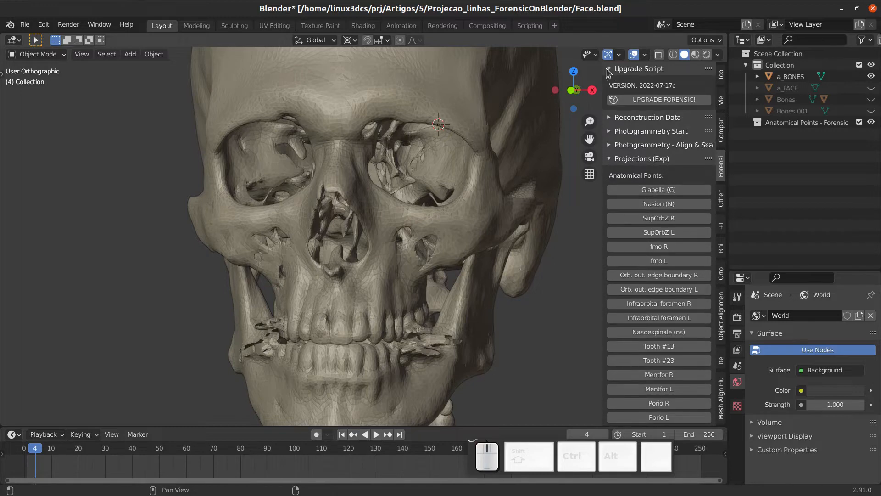
{"action": "left_click", "coordinate": [606, 69]}
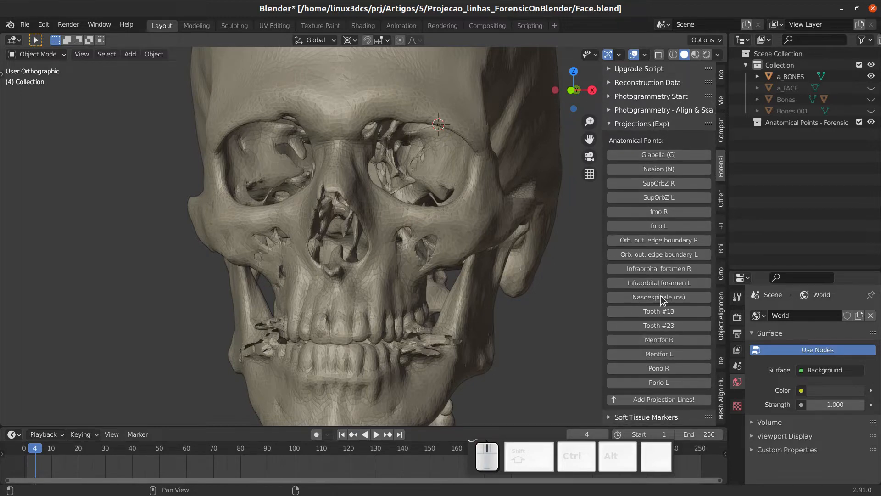
{"action": "middle_click_drag", "start_coordinate": [353, 245], "coordinate": [359, 242], "text": "shift"}
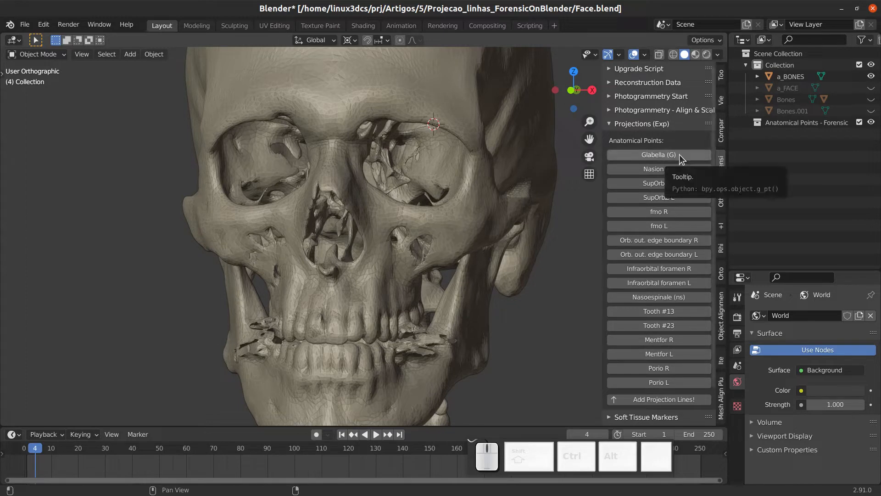
- Examine the skull's brow, nasal bridge, nasal spine, teeth and jaw from several angles
{"action": "middle_click_drag", "start_coordinate": [351, 175], "coordinate": [363, 177]}
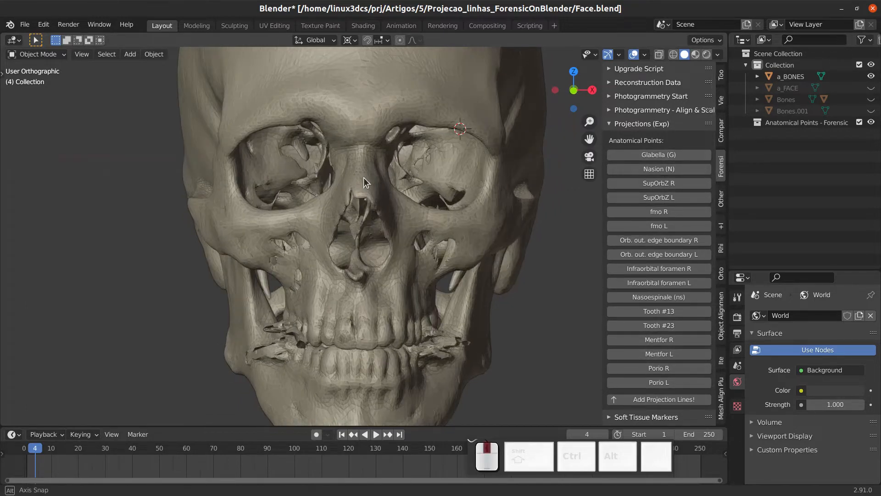
{"action": "middle_click_drag", "start_coordinate": [402, 272], "coordinate": [401, 271]}
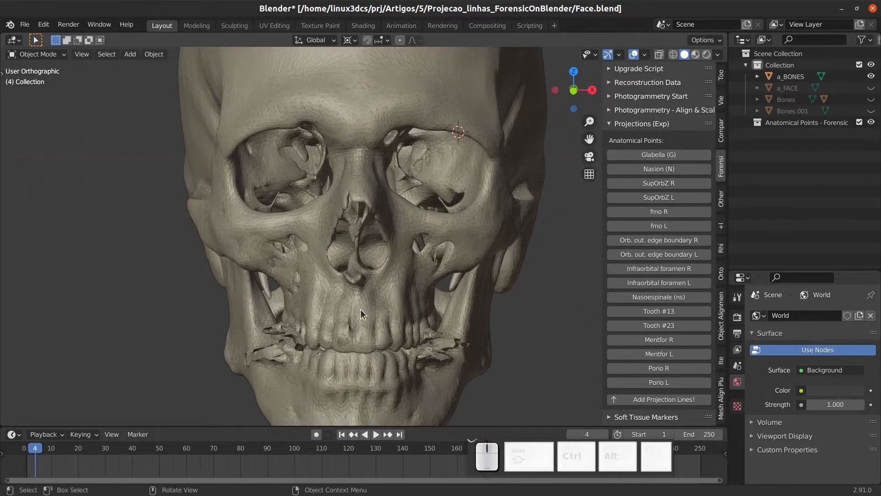
{"action": "mouse_move", "coordinate": [361, 310]}
{"action": "middle_mouse_down"}
{"action": "mouse_move", "coordinate": [362, 288]}
{"action": "mouse_move", "coordinate": [293, 190]}
{"action": "mouse_move", "coordinate": [315, 183]}
{"action": "mouse_move", "coordinate": [329, 299]}
{"action": "mouse_move", "coordinate": [370, 304]}
{"action": "middle_mouse_up"}
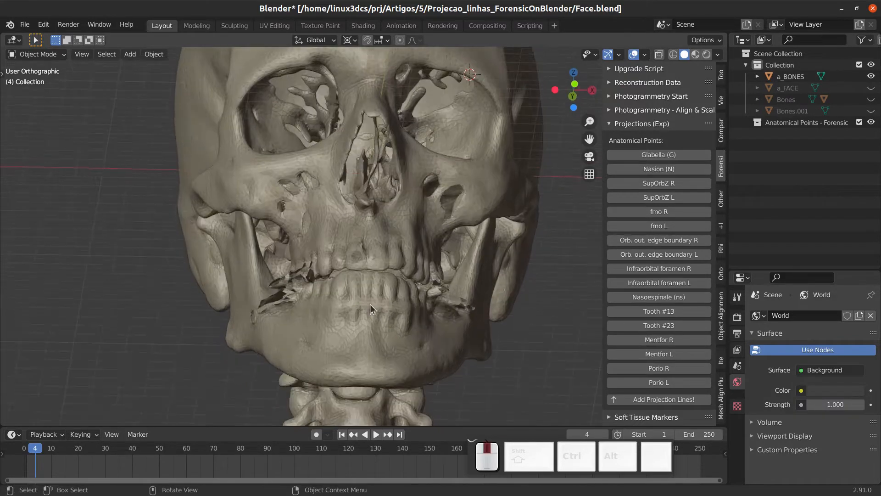
{"action": "middle_click_drag", "start_coordinate": [357, 375], "coordinate": [361, 361]}
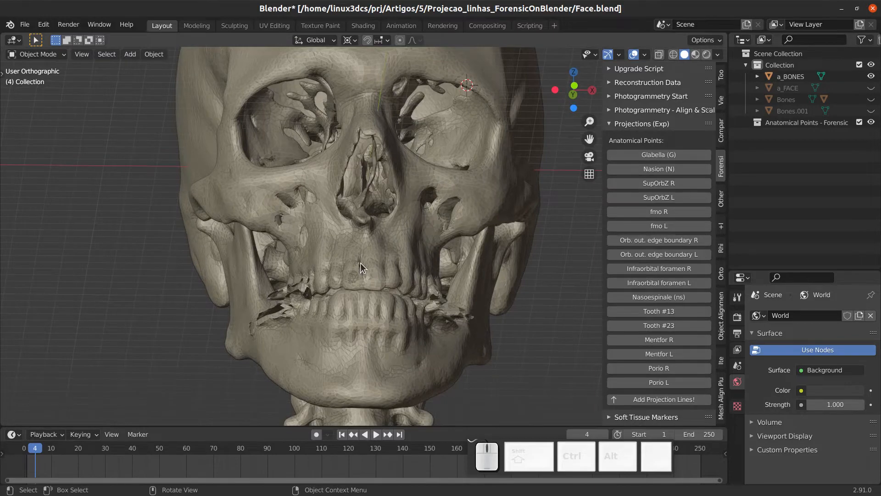
{"action": "middle_click_drag", "start_coordinate": [360, 263], "coordinate": [349, 280]}
{"action": "scroll", "coordinate": [353, 139], "scroll_direction": "up", "scroll_amount": 3}
{"action": "middle_click_drag", "start_coordinate": [433, 138], "coordinate": [451, 138]}
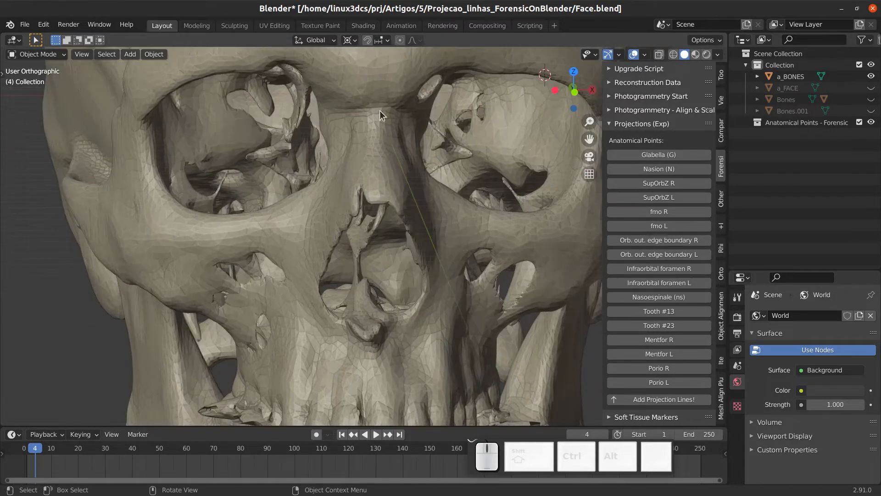
{"action": "scroll", "coordinate": [382, 109], "scroll_direction": "down", "scroll_amount": 3}
{"action": "middle_click_drag", "start_coordinate": [390, 149], "coordinate": [357, 154]}
{"action": "scroll", "coordinate": [326, 183], "scroll_direction": "up", "scroll_amount": 3}
{"action": "middle_click_drag", "start_coordinate": [347, 183], "coordinate": [419, 218], "text": "shift"}
{"action": "scroll", "coordinate": [400, 178], "scroll_direction": "up", "scroll_amount": 2}
{"action": "mouse_move", "coordinate": [400, 178]}
{"action": "middle_mouse_down", "text": "shift"}
{"action": "mouse_move", "coordinate": [395, 200]}
{"action": "mouse_move", "coordinate": [411, 165]}
{"action": "middle_mouse_up", "text": "shift"}
{"action": "scroll", "coordinate": [395, 200], "scroll_direction": "down", "scroll_amount": 2}
{"action": "scroll", "coordinate": [403, 172], "scroll_direction": "down", "scroll_amount": 2}
{"action": "scroll", "coordinate": [390, 220], "scroll_direction": "up", "scroll_amount": 1}
{"action": "middle_click_drag", "start_coordinate": [360, 280], "coordinate": [338, 226], "text": "shift"}
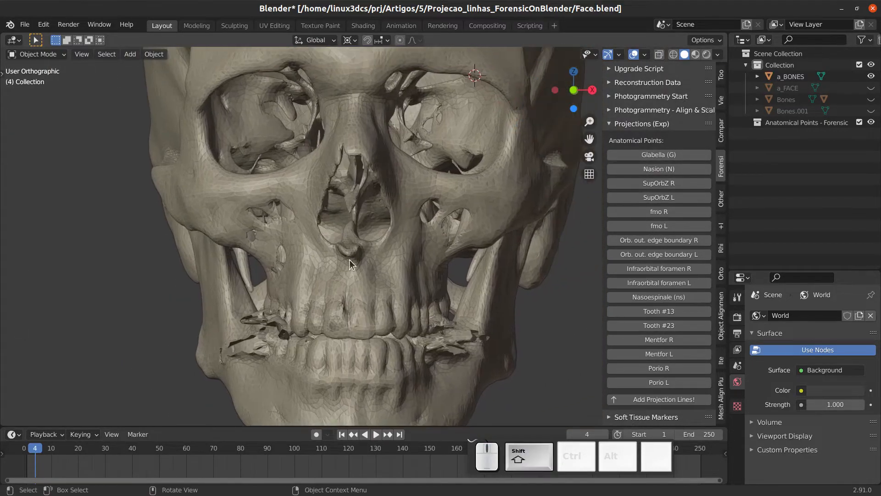
{"action": "scroll", "coordinate": [335, 243], "scroll_direction": "up", "scroll_amount": 3}
{"action": "scroll", "coordinate": [327, 239], "scroll_direction": "down", "scroll_amount": 4}
{"action": "scroll", "coordinate": [340, 247], "scroll_direction": "up", "scroll_amount": 4}
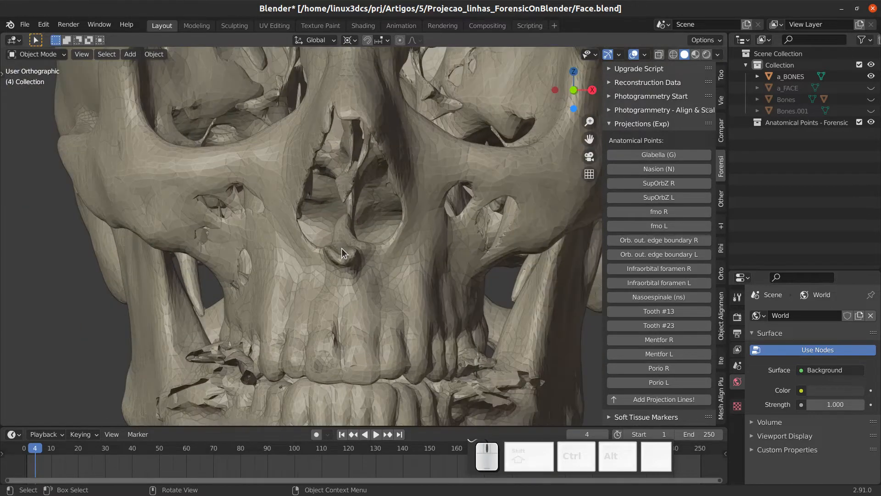
{"action": "scroll", "coordinate": [330, 232], "scroll_direction": "down", "scroll_amount": 1}
{"action": "middle_click_drag", "start_coordinate": [346, 249], "coordinate": [341, 186], "text": "shift"}
{"action": "scroll", "coordinate": [326, 303], "scroll_direction": "down", "scroll_amount": 1}
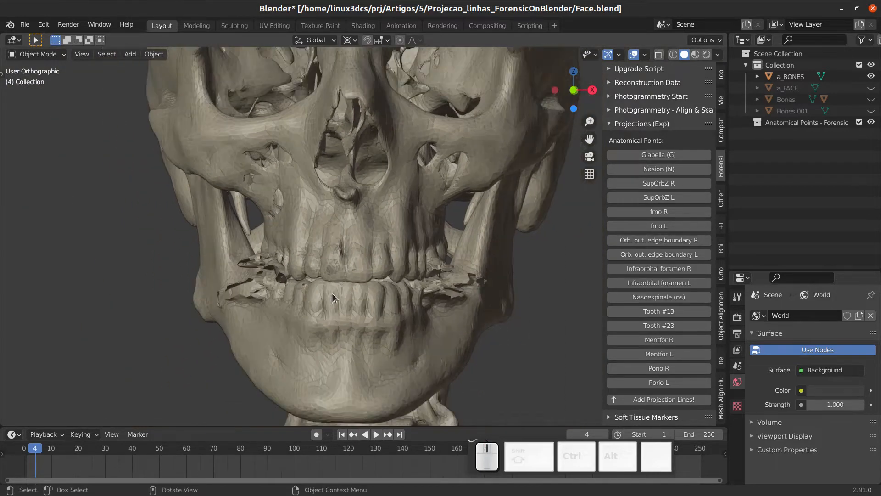
{"action": "middle_click_drag", "start_coordinate": [334, 299], "coordinate": [338, 363], "text": "shift"}
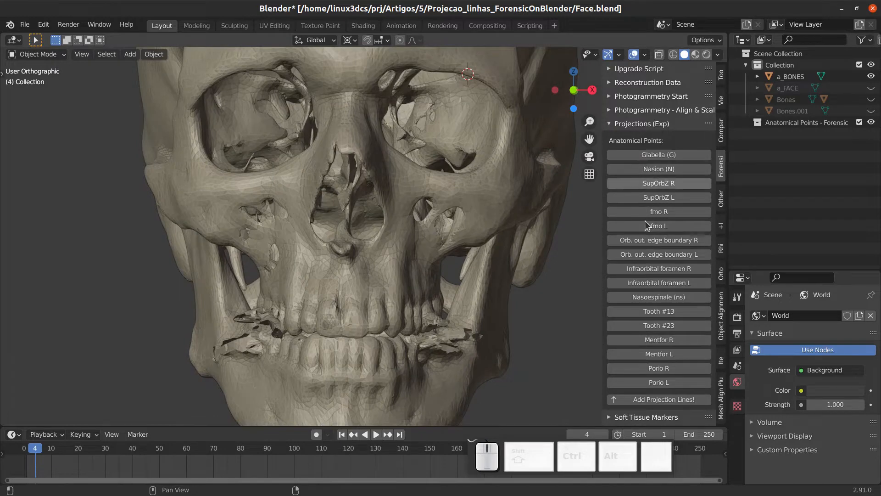
- Switch to the front orthographic view and frame the upper part of the skull
{"action": "scroll", "coordinate": [356, 332], "scroll_direction": "up", "scroll_amount": 3}
{"action": "key", "text": "KP_1"}
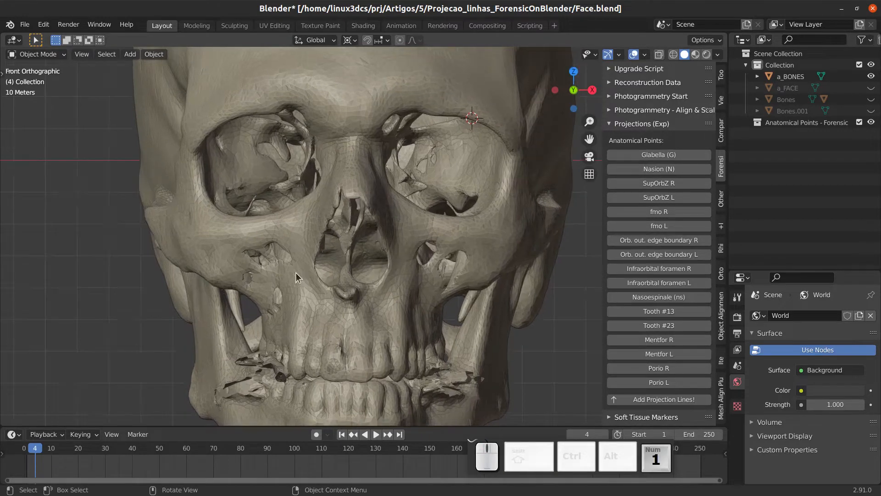
{"action": "middle_click_drag", "start_coordinate": [272, 230], "coordinate": [286, 248], "text": "shift"}
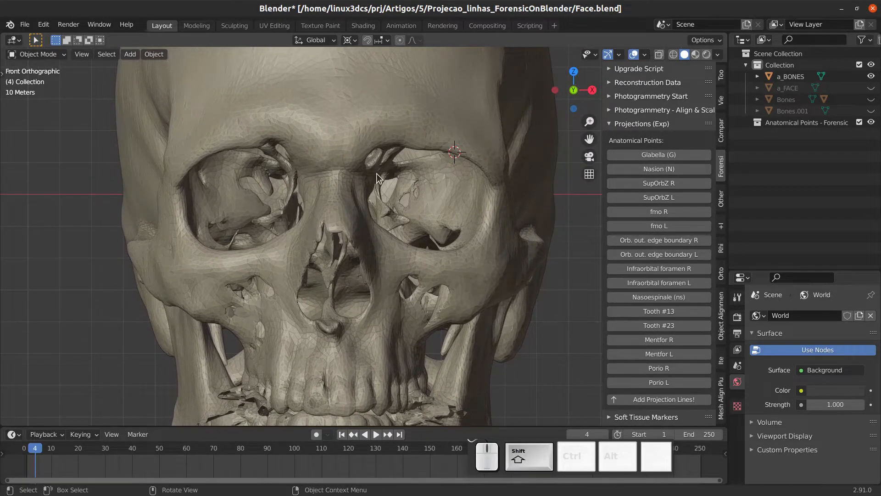
{"action": "middle_click_drag", "start_coordinate": [376, 177], "coordinate": [375, 185], "text": "shift"}
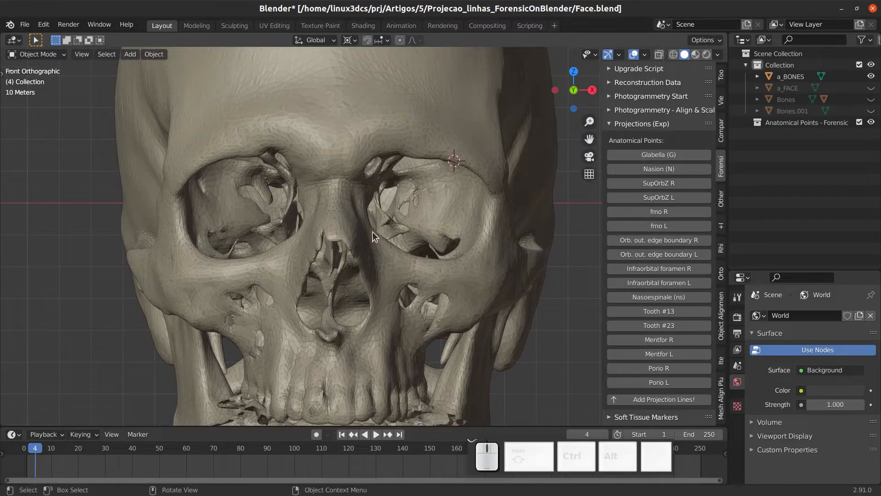
{"action": "middle_click_drag", "start_coordinate": [369, 232], "coordinate": [375, 233], "text": "shift"}
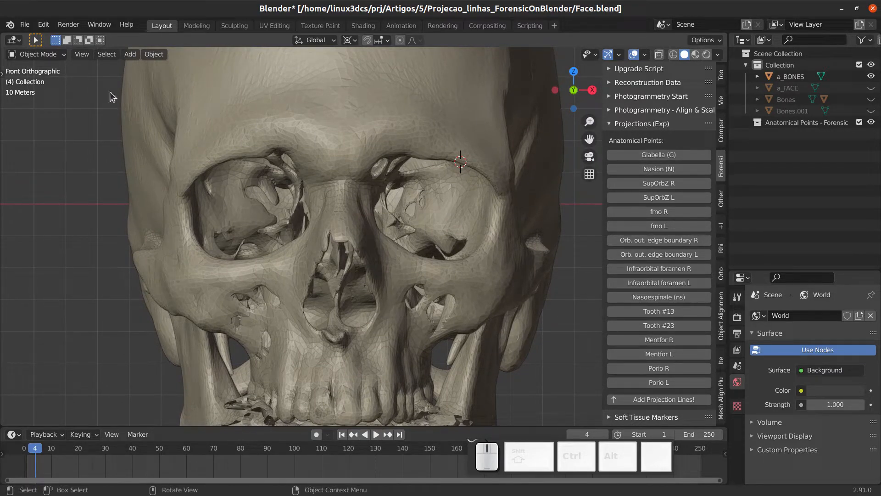
- Show the viewport's tool shelf and leave the box selection tool active
{"action": "key", "text": "n"}
{"action": "key", "text": "n"}
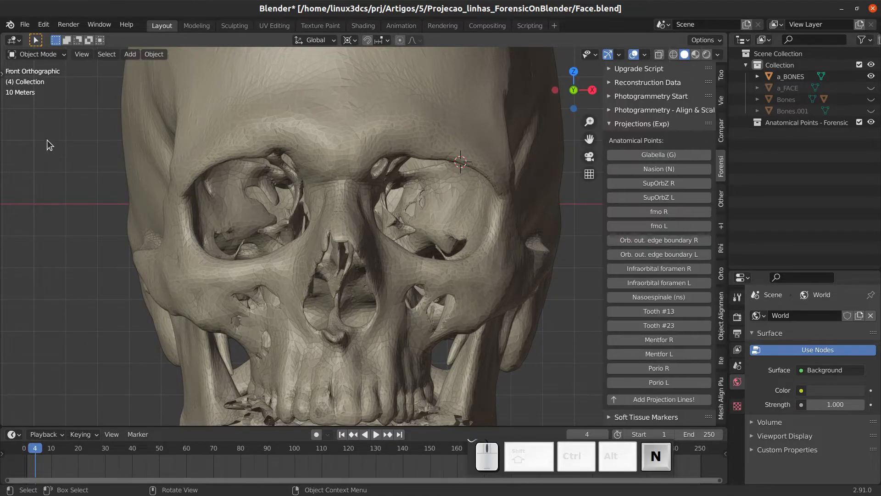
{"action": "key", "text": "t"}
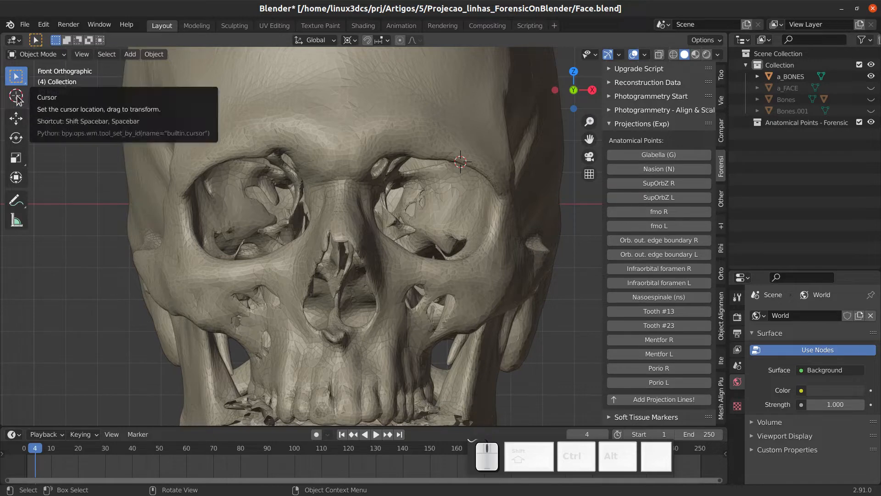
{"action": "left_click", "coordinate": [15, 97]}
{"action": "left_click", "coordinate": [19, 77]}
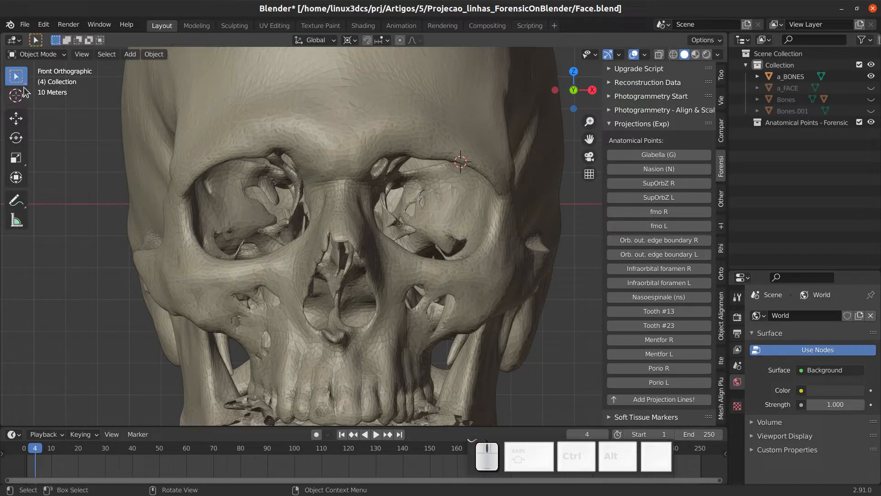
- Try placing the 3D cursor on several spots of the forehead, checking its position from different angles
{"action": "mouse_move", "coordinate": [342, 364]}
{"action": "middle_mouse_down", "text": "shift"}
{"action": "mouse_move", "coordinate": [315, 362]}
{"action": "mouse_move", "coordinate": [335, 371]}
{"action": "middle_mouse_up", "text": "shift"}
{"action": "middle_click_drag", "start_coordinate": [388, 193], "coordinate": [395, 226], "text": "shift"}
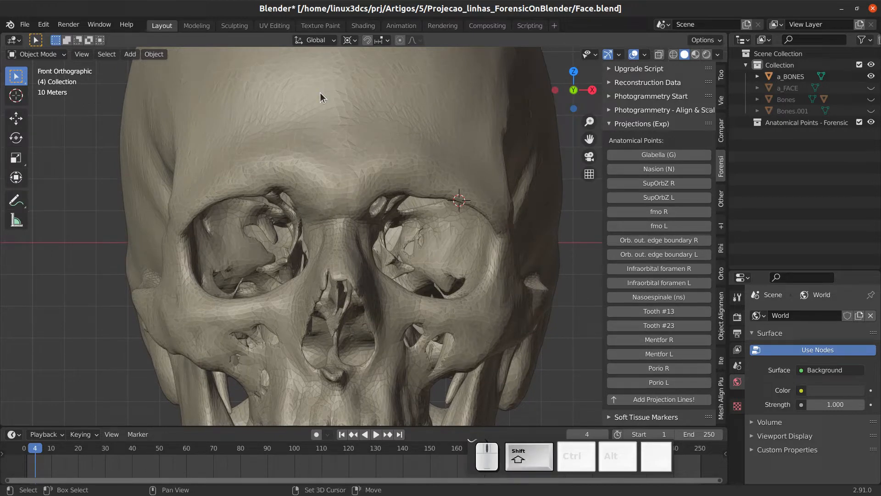
{"action": "right_click", "coordinate": [224, 111], "text": "shift"}
{"action": "right_click", "coordinate": [391, 101], "text": "shift"}
{"action": "middle_click_drag", "start_coordinate": [457, 175], "coordinate": [395, 166]}
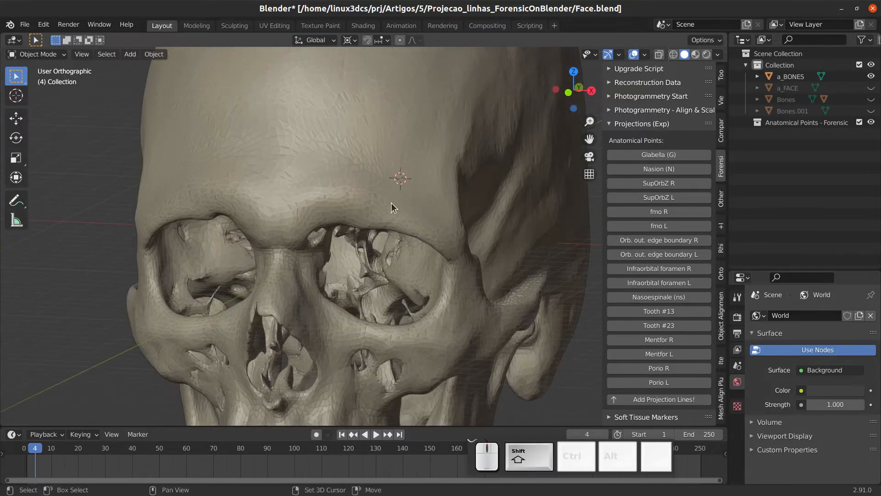
{"action": "middle_click_drag", "start_coordinate": [391, 203], "coordinate": [325, 164]}
{"action": "right_click", "coordinate": [327, 146], "text": "shift"}
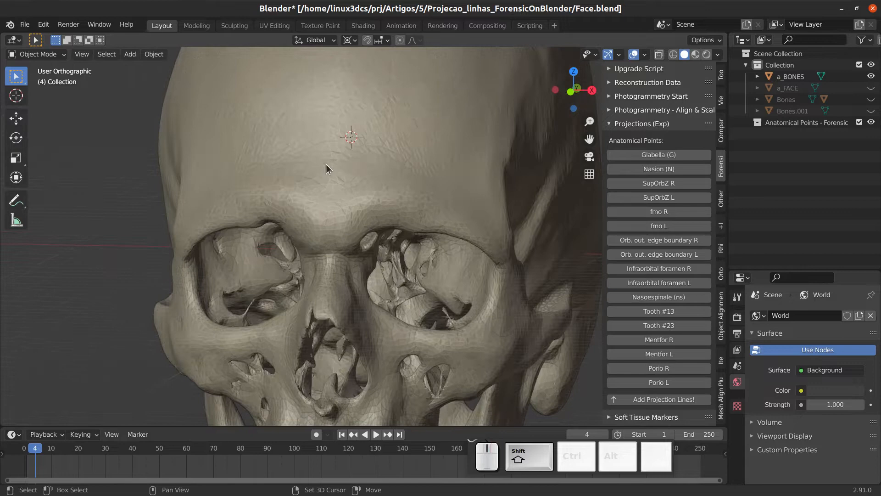
{"action": "right_click", "coordinate": [284, 117], "text": "shift"}
{"action": "middle_click_drag", "start_coordinate": [284, 117], "coordinate": [301, 118]}
{"action": "right_click", "coordinate": [248, 150], "text": "shift"}
{"action": "middle_click_drag", "start_coordinate": [248, 150], "coordinate": [296, 224]}
{"action": "right_click", "coordinate": [268, 175], "text": "shift"}
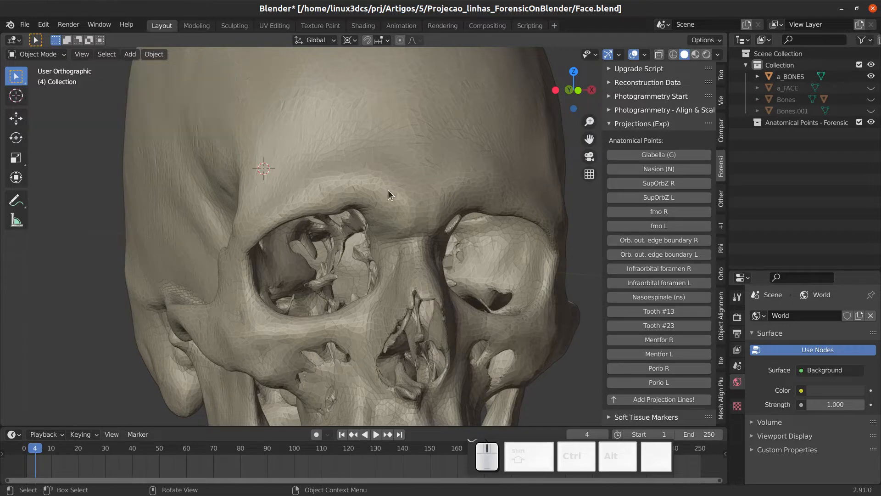
{"action": "middle_click_drag", "start_coordinate": [405, 160], "coordinate": [394, 175], "text": "shift"}
{"action": "right_click", "coordinate": [401, 169], "text": "shift"}
{"action": "middle_click_drag", "start_coordinate": [466, 222], "coordinate": [418, 204]}
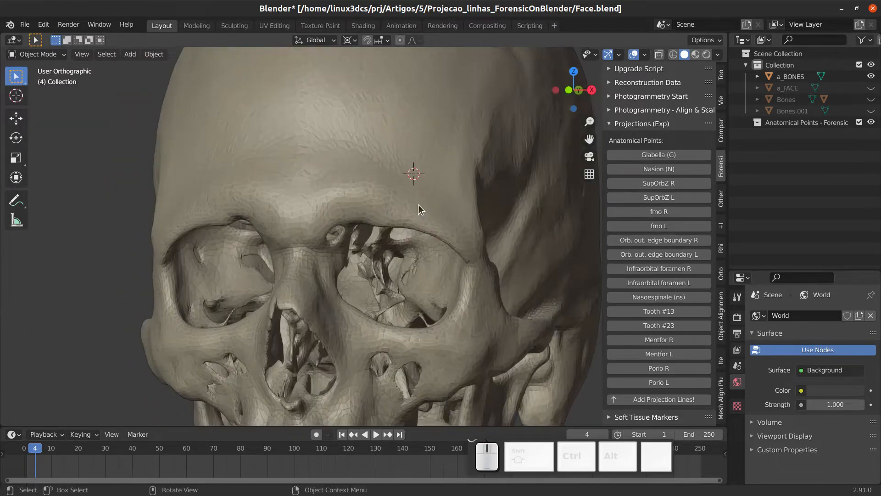
- Place the 3D cursor on the glabella between the brow ridges in the front orthographic view
{"action": "key", "text": "KP_1"}
{"action": "scroll", "coordinate": [417, 205], "scroll_direction": "down", "scroll_amount": 2}
{"action": "middle_click_drag", "start_coordinate": [390, 232], "coordinate": [352, 225], "text": "shift"}
{"action": "scroll", "coordinate": [369, 215], "scroll_direction": "up", "scroll_amount": 2}
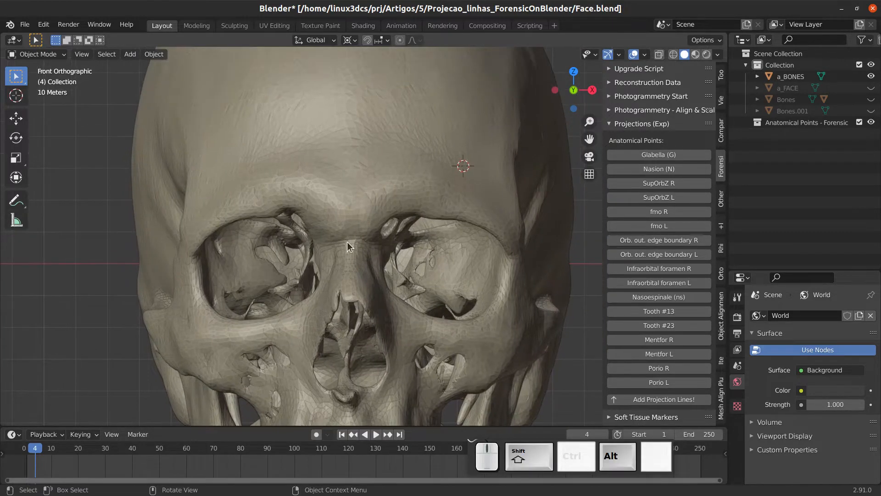
{"action": "scroll", "coordinate": [350, 219], "scroll_direction": "up", "scroll_amount": 2}
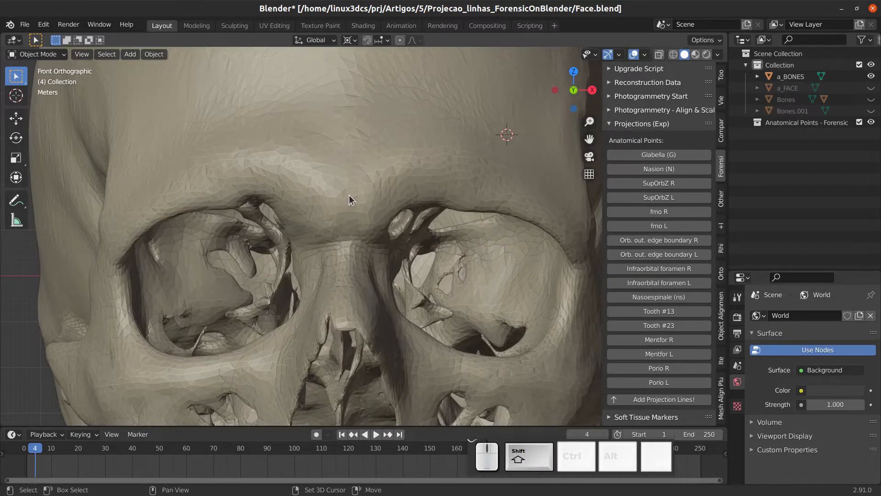
{"action": "right_click", "coordinate": [347, 192], "text": "shift"}
- Clip the viewport to a narrow vertical strip along the skull's midline, from the forehead to below the nose
{"action": "scroll", "coordinate": [346, 195], "scroll_direction": "down", "scroll_amount": 2}
{"action": "scroll", "coordinate": [347, 195], "scroll_direction": "up", "scroll_amount": 2}
{"action": "scroll", "coordinate": [349, 192], "scroll_direction": "down", "scroll_amount": 2}
{"action": "key", "text": "alt+b"}
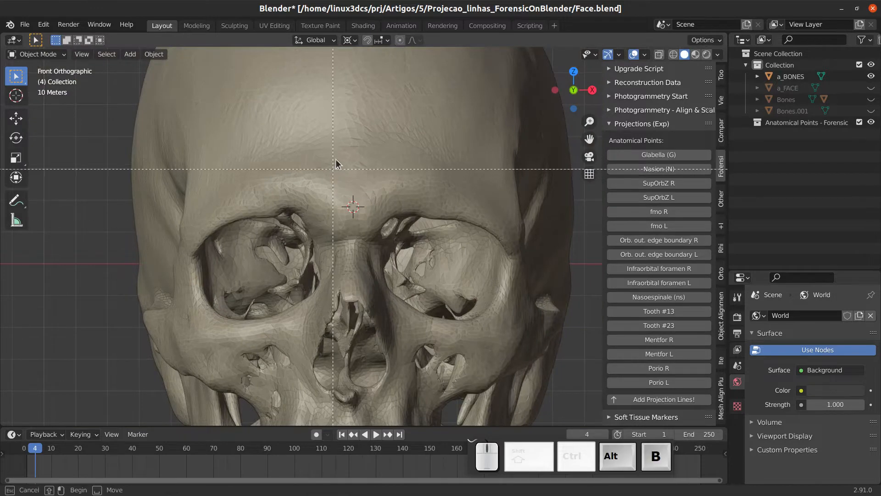
{"action": "right_click", "coordinate": [349, 136]}
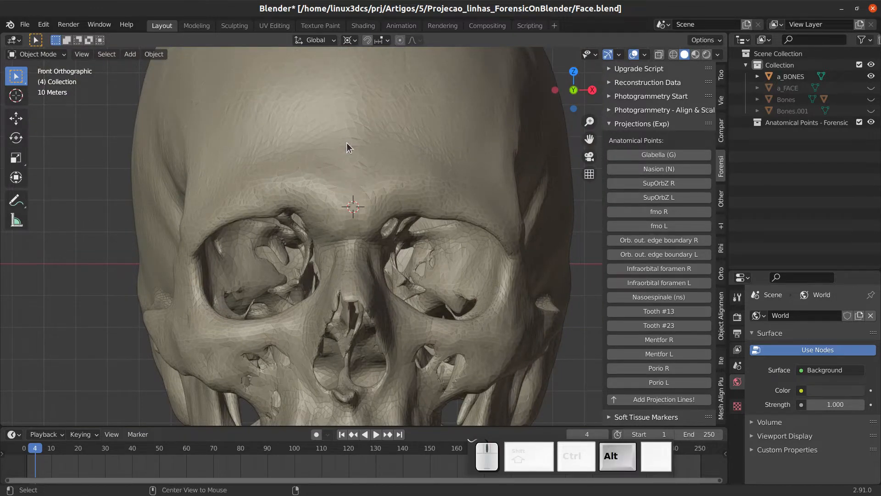
{"action": "key", "text": "alt+b"}
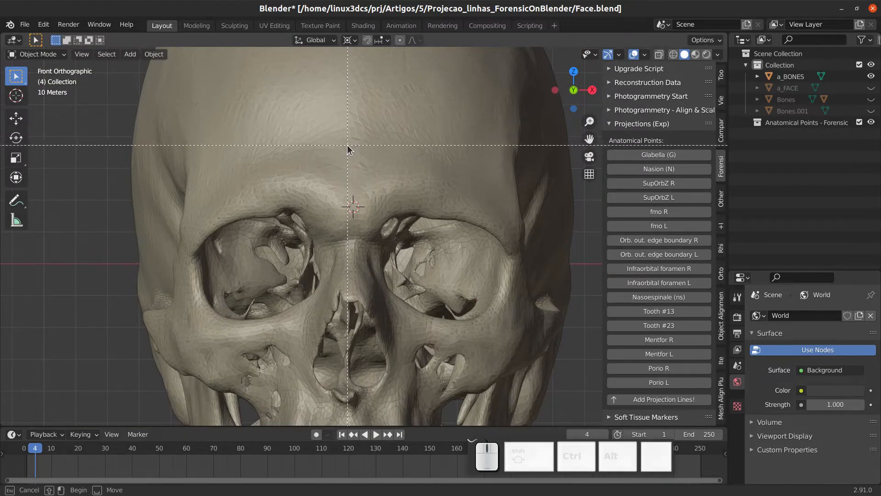
{"action": "left_click_drag", "start_coordinate": [347, 144], "coordinate": [357, 384]}
{"action": "middle_click_drag", "start_coordinate": [363, 266], "coordinate": [330, 280]}
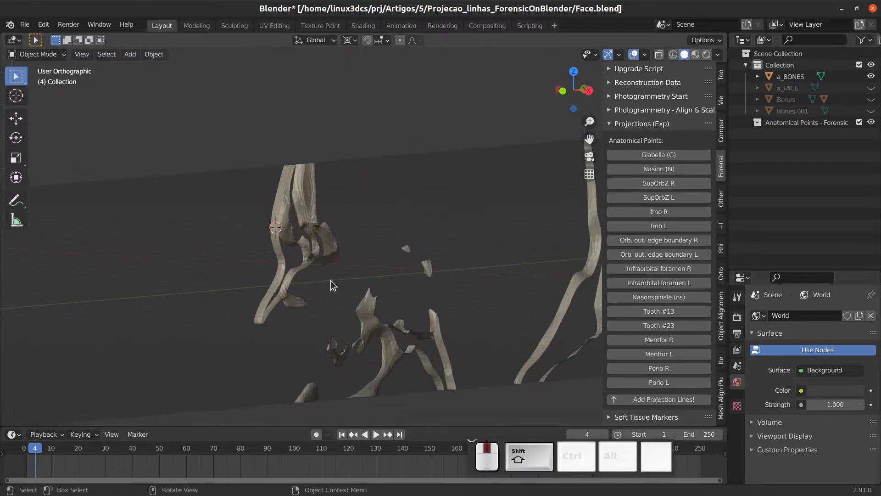
- Examine the 3D cursor's position at the glabella against the clipped midline profile in the right orthographic view
{"action": "key", "text": "KP_3"}
{"action": "scroll", "coordinate": [130, 210], "scroll_direction": "up", "scroll_amount": 1}
{"action": "scroll", "coordinate": [409, 214], "scroll_direction": "up", "scroll_amount": 3}
{"action": "middle_click_drag", "start_coordinate": [131, 210], "coordinate": [344, 282], "text": "shift"}
{"action": "scroll", "coordinate": [408, 214], "scroll_direction": "up", "scroll_amount": 3}
{"action": "scroll", "coordinate": [368, 265], "scroll_direction": "up", "scroll_amount": 7}
{"action": "middle_click_drag", "start_coordinate": [429, 280], "coordinate": [376, 260], "text": "shift"}
{"action": "scroll", "coordinate": [382, 208], "scroll_direction": "up", "scroll_amount": 3}
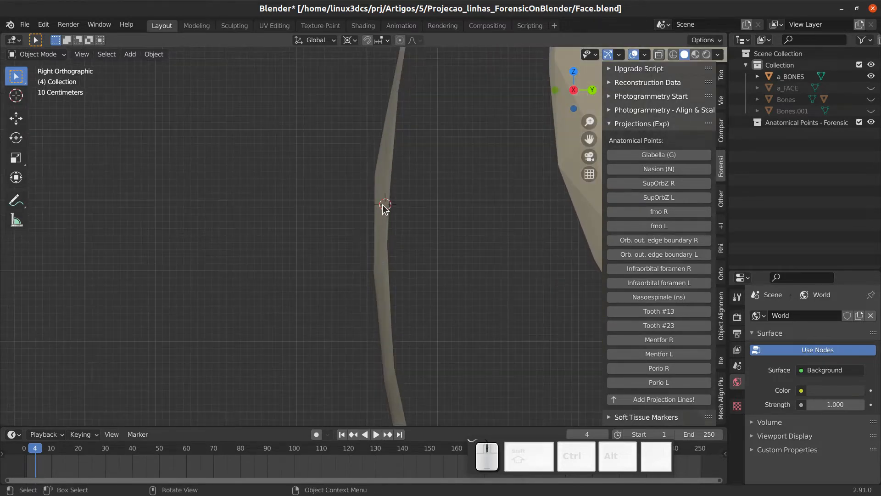
{"action": "middle_click_drag", "start_coordinate": [381, 217], "coordinate": [374, 231], "text": "shift"}
{"action": "scroll", "coordinate": [370, 226], "scroll_direction": "up", "scroll_amount": 1}
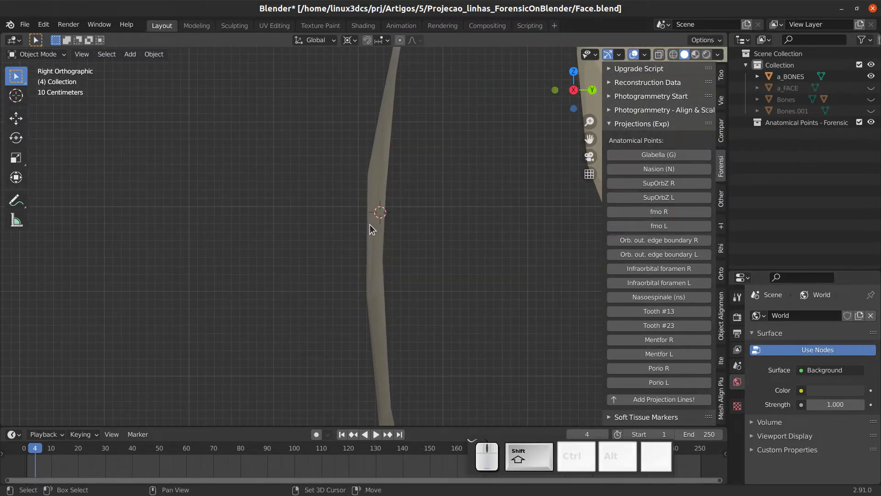
- Remove the viewport clipping and add the Glabella (G) point at the 3D cursor in the front orthographic view
{"action": "key", "text": "KP_1"}
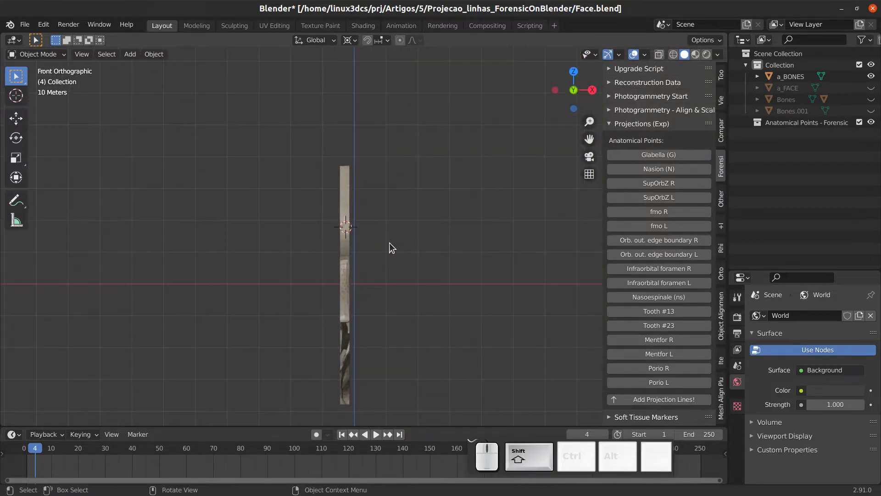
{"action": "key", "text": "alt+b"}
{"action": "scroll", "coordinate": [358, 265], "scroll_direction": "up", "scroll_amount": 2}
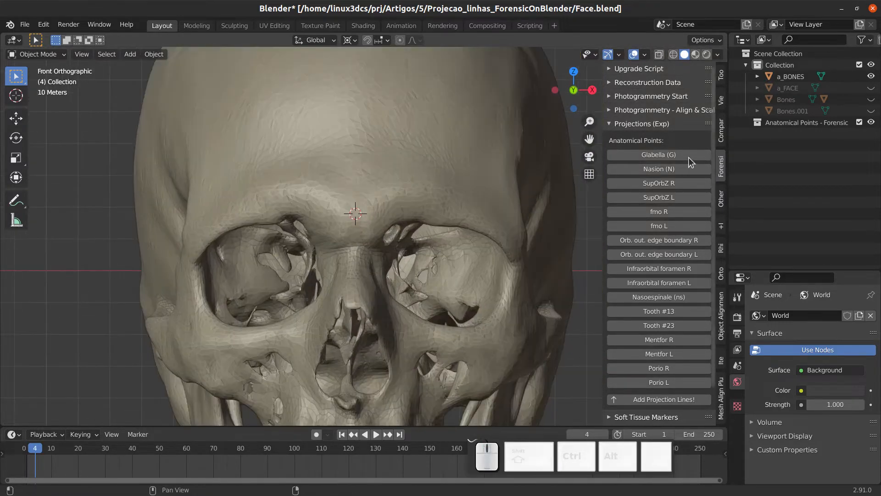
{"action": "left_click", "coordinate": [668, 155]}
{"action": "key", "text": "shift"}
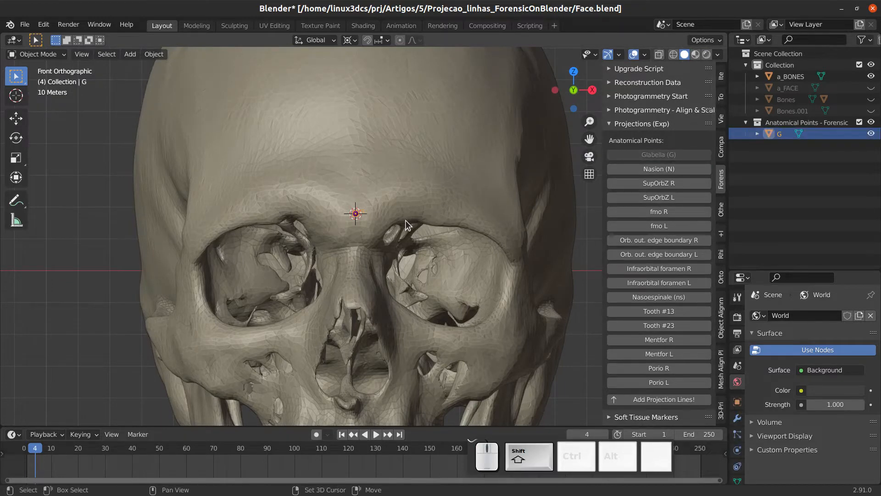
- Place the 3D cursor at the root of the nose and check it from the side on a narrow clipped midline strip
{"action": "scroll", "coordinate": [365, 251], "scroll_direction": "up", "scroll_amount": 2}
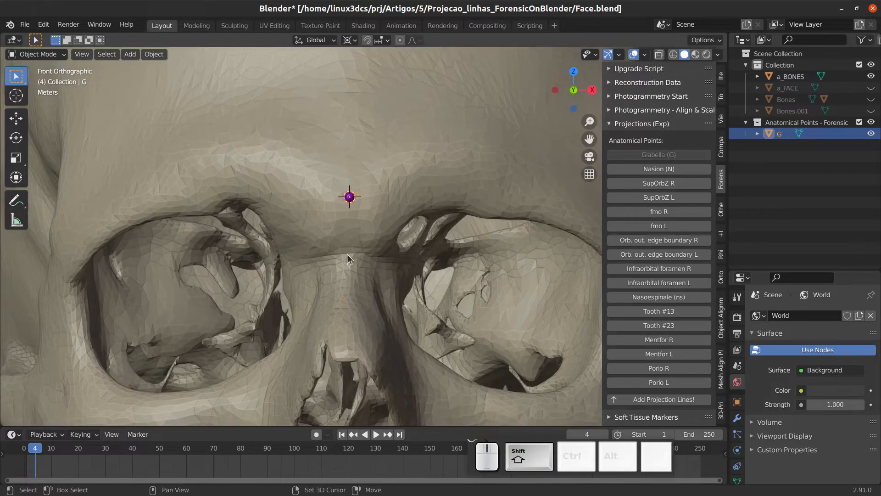
{"action": "right_click", "coordinate": [346, 253], "text": "shift"}
{"action": "key", "text": "alt+b"}
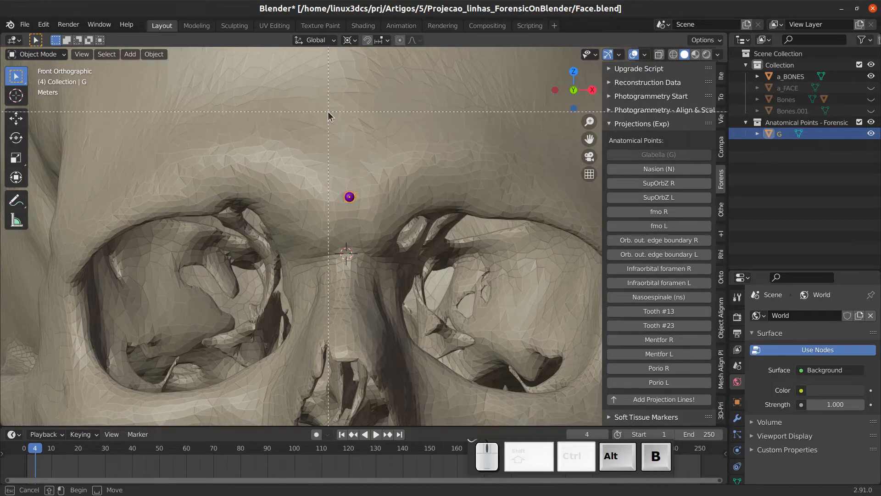
{"action": "left_click_drag", "start_coordinate": [341, 125], "coordinate": [353, 371]}
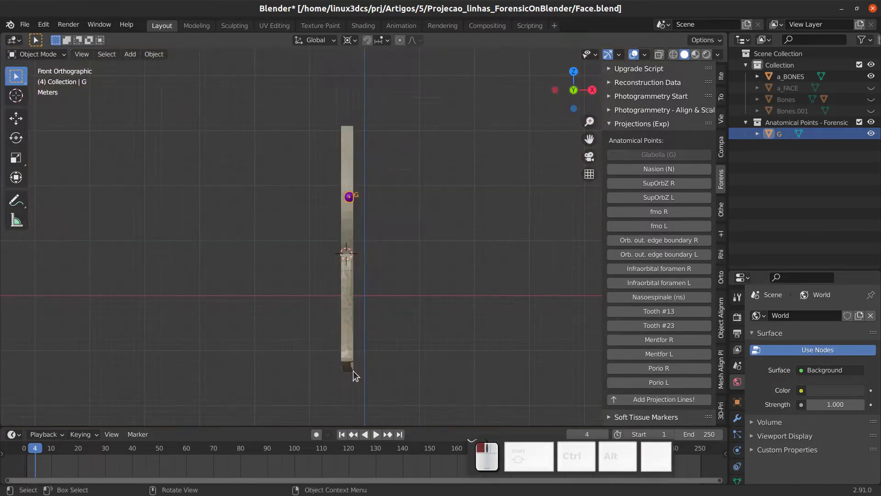
{"action": "key", "text": "3"}
{"action": "scroll", "coordinate": [362, 284], "scroll_direction": "up", "scroll_amount": 3}
{"action": "scroll", "coordinate": [363, 288], "scroll_direction": "up", "scroll_amount": 3}
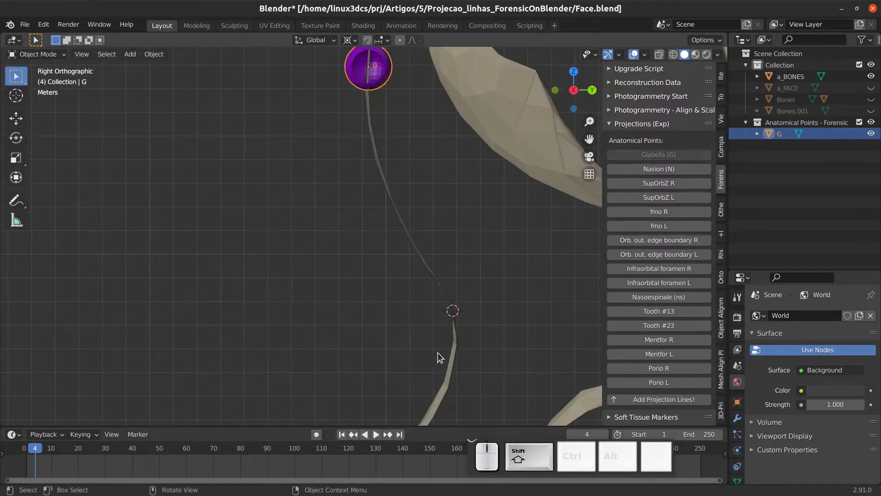
{"action": "scroll", "coordinate": [415, 378], "scroll_direction": "down", "scroll_amount": 4}
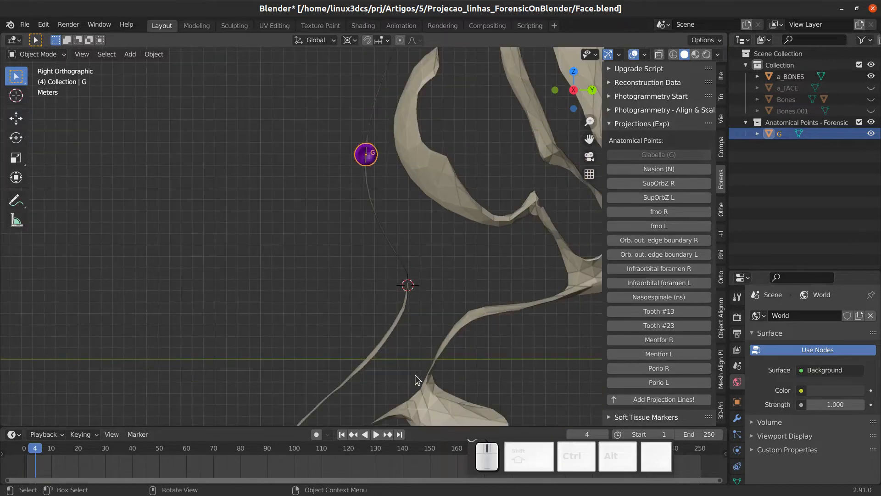
{"action": "key", "text": "1"}
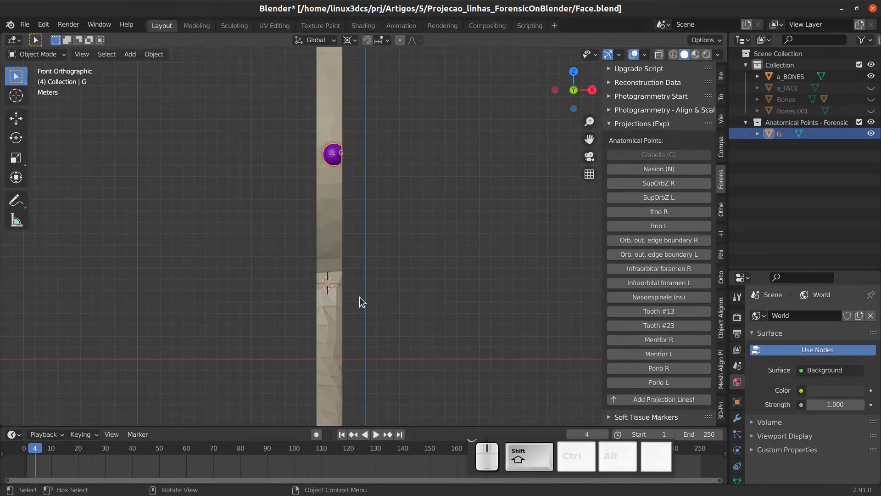
- Clear the midline strip clipping and add the Nasion (N) point at the 3D cursor
{"action": "key", "text": "alt+b"}
{"action": "scroll", "coordinate": [359, 297], "scroll_direction": "down", "scroll_amount": 4}
{"action": "scroll", "coordinate": [362, 294], "scroll_direction": "down", "scroll_amount": 3}
{"action": "scroll", "coordinate": [387, 245], "scroll_direction": "up", "scroll_amount": 4}
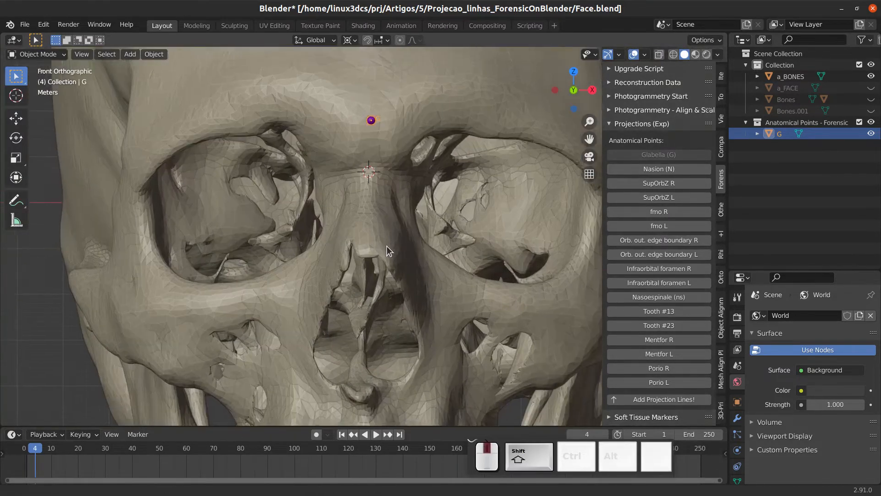
{"action": "left_click", "coordinate": [646, 170]}
- Place the 3D cursor on the upper rim of the skull's right orbit and add the SupOrbZ R point there
{"action": "scroll", "coordinate": [391, 253], "scroll_direction": "down", "scroll_amount": 2}
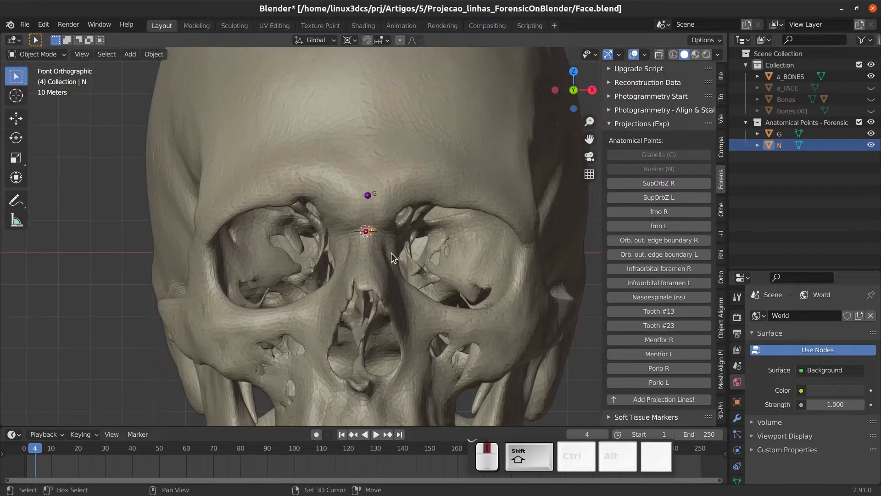
{"action": "scroll", "coordinate": [388, 260], "scroll_direction": "up", "scroll_amount": 4}
{"action": "scroll", "coordinate": [389, 266], "scroll_direction": "down", "scroll_amount": 1}
{"action": "middle_click_drag", "start_coordinate": [404, 286], "coordinate": [398, 265], "text": "shift"}
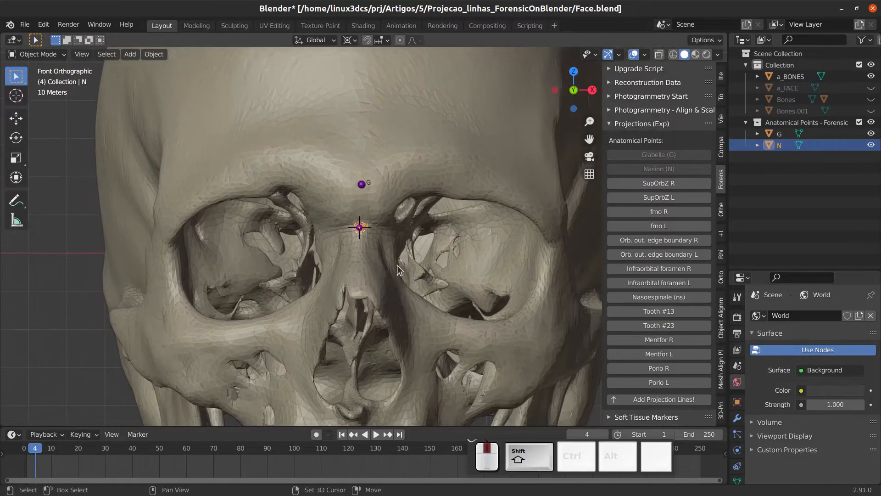
{"action": "middle_click_drag", "start_coordinate": [224, 227], "coordinate": [228, 235], "text": "shift"}
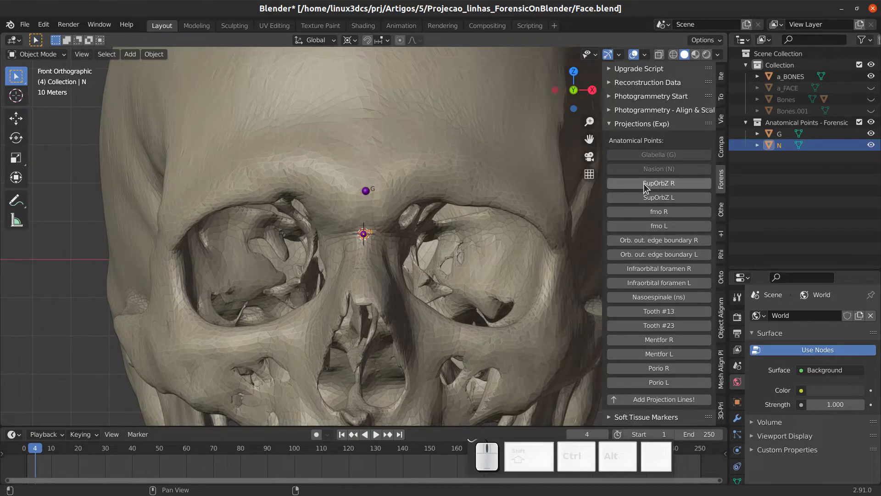
{"action": "middle_click_drag", "start_coordinate": [256, 209], "coordinate": [256, 216], "text": "shift"}
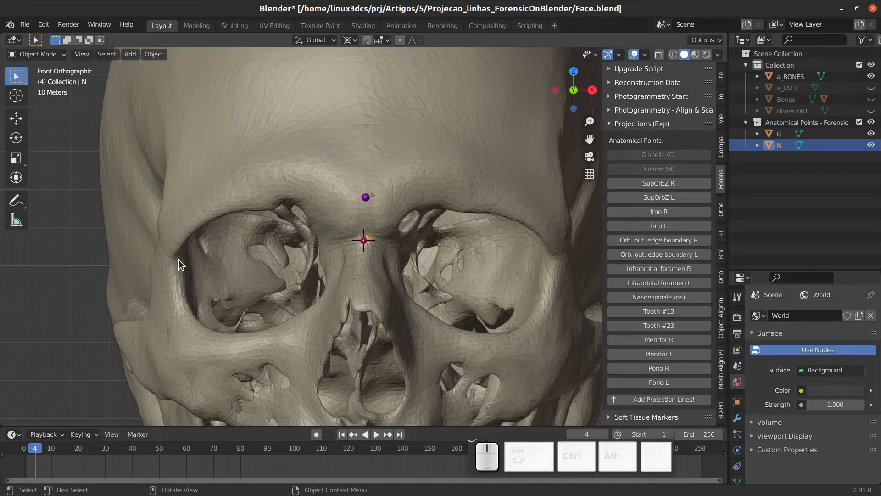
{"action": "right_click", "coordinate": [216, 214], "text": "shift"}
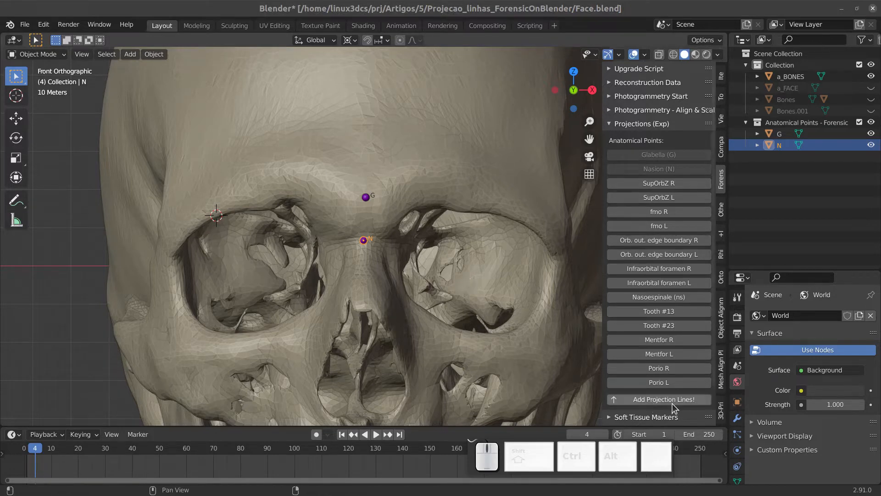
{"action": "left_click", "coordinate": [681, 183]}
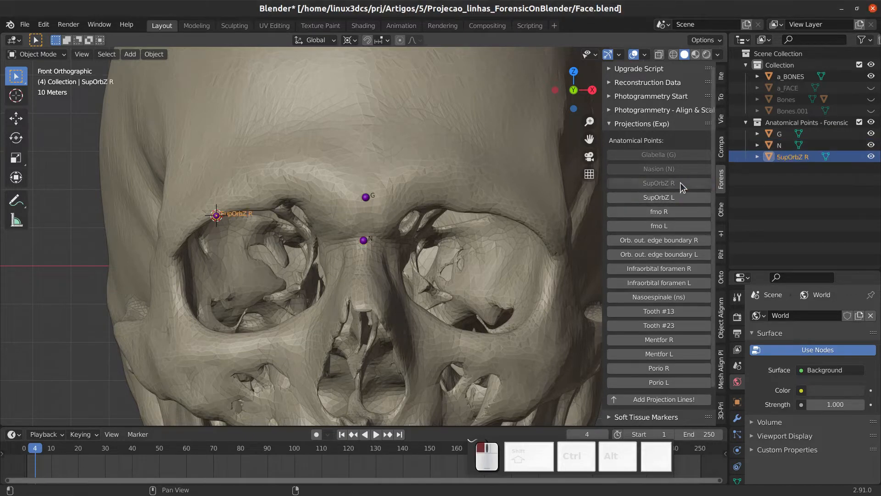
- Place the 3D cursor on the upper rim of the skull's left orbit and add the SupOrbZ L point there
{"action": "middle_click_drag", "start_coordinate": [502, 221], "coordinate": [454, 226], "text": "shift"}
{"action": "right_click", "coordinate": [453, 220], "text": "shift"}
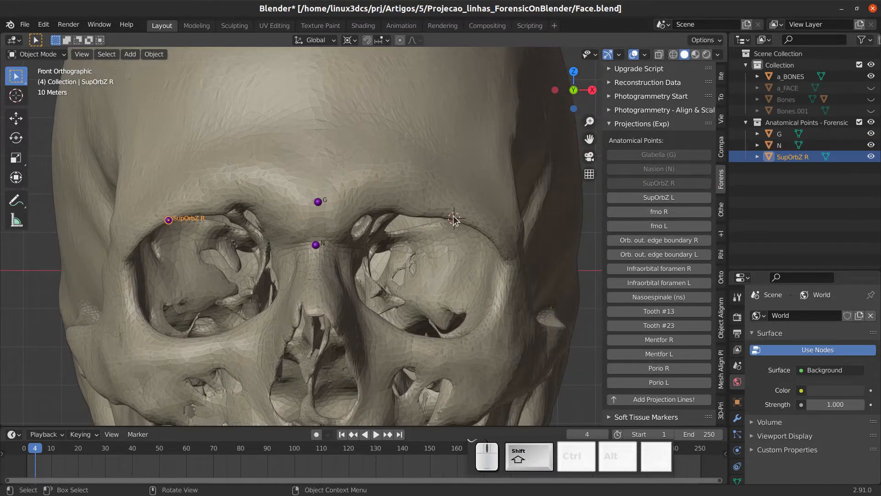
{"action": "left_click", "coordinate": [670, 198]}
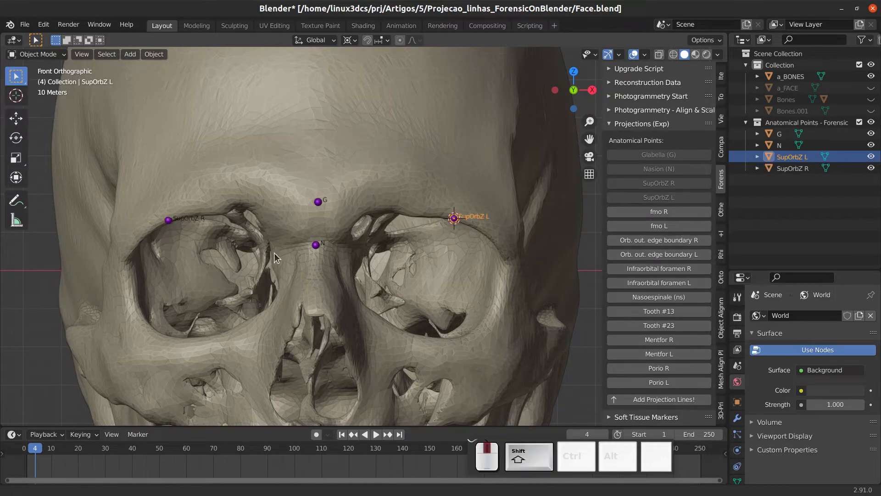
- Try the 3D cursor just below the right orbit and clip the viewport to a vertical strip through that orbit
{"action": "middle_click_drag", "start_coordinate": [480, 211], "coordinate": [488, 209], "text": "shift"}
{"action": "middle_click_drag", "start_coordinate": [300, 285], "coordinate": [328, 272], "text": "shift"}
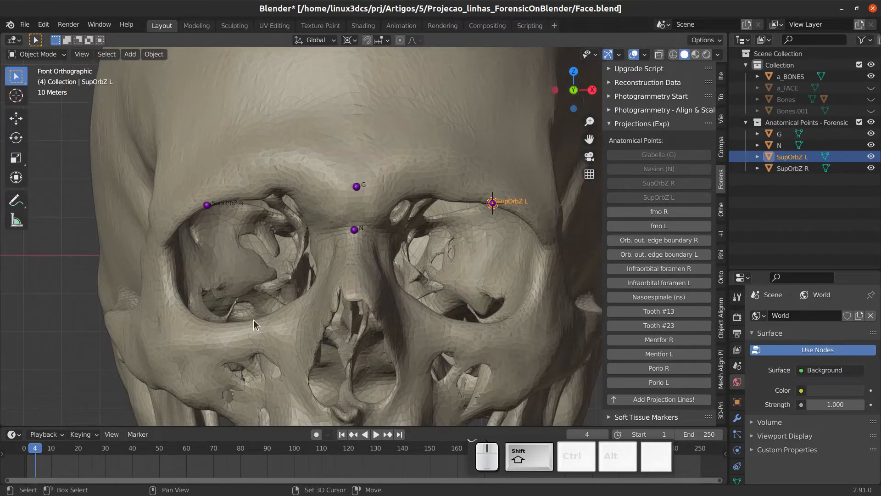
{"action": "middle_click_drag", "start_coordinate": [196, 349], "coordinate": [204, 322], "text": "shift"}
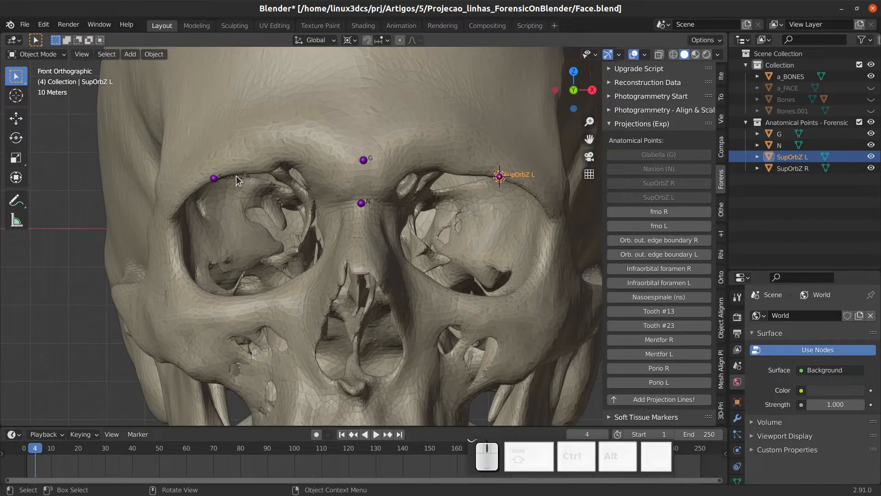
{"action": "right_click", "coordinate": [234, 307], "text": "shift"}
{"action": "key", "text": "alt+b"}
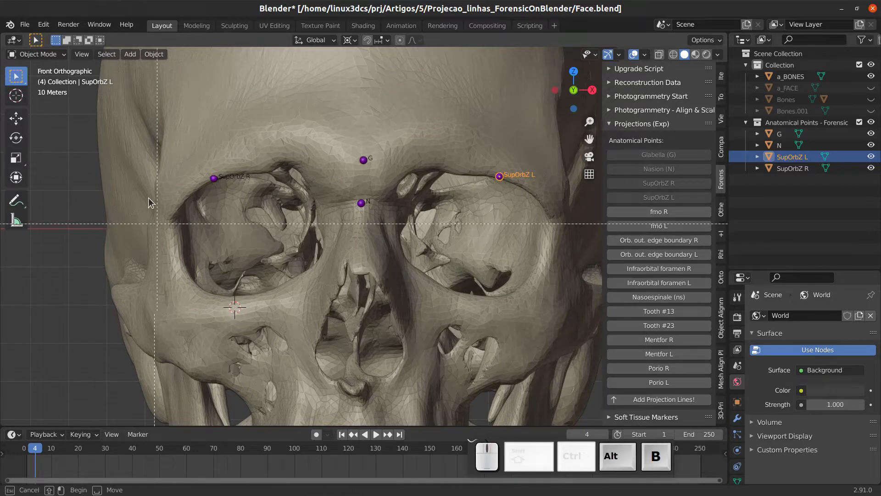
{"action": "left_click_drag", "start_coordinate": [213, 153], "coordinate": [251, 336]}
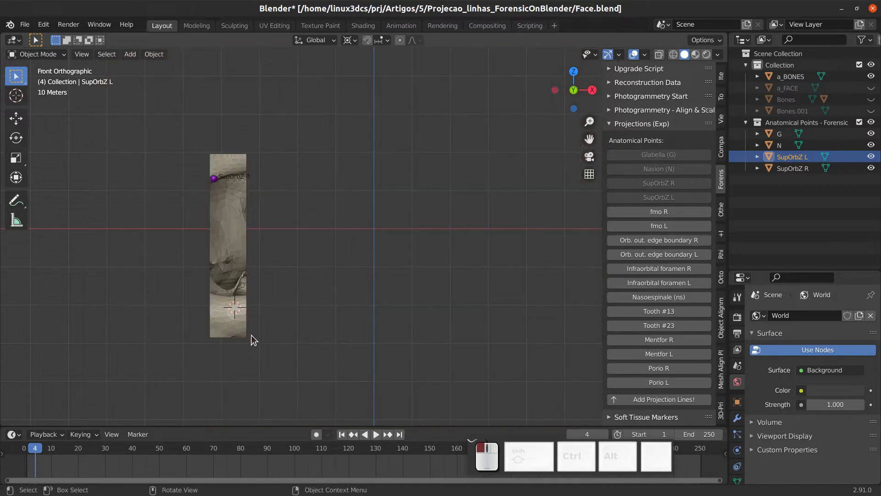
- Try the 3D cursor on the outermost edge of the lower orbital rim, viewing the clipped strip from the side
{"action": "middle_click_drag", "start_coordinate": [252, 338], "coordinate": [308, 333]}
{"action": "scroll", "coordinate": [306, 329], "scroll_direction": "up", "scroll_amount": 2}
{"action": "middle_click_drag", "start_coordinate": [195, 378], "coordinate": [357, 292], "text": "shift"}
{"action": "middle_click_drag", "start_coordinate": [362, 287], "coordinate": [411, 278]}
{"action": "scroll", "coordinate": [411, 278], "scroll_direction": "up", "scroll_amount": 8}
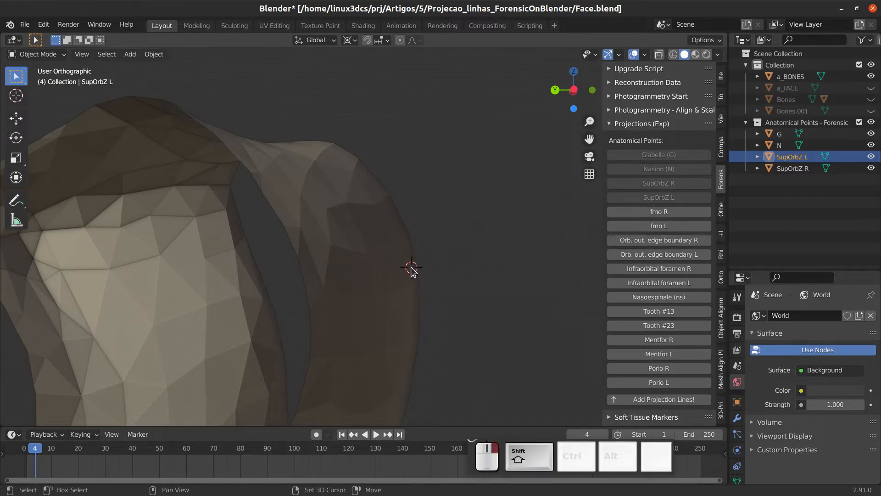
{"action": "middle_click_drag", "start_coordinate": [407, 271], "coordinate": [292, 314]}
- Remove the clipping around the right orbit and return to the front orthographic view of the whole face
{"action": "key", "text": "alt+b"}
{"action": "scroll", "coordinate": [290, 271], "scroll_direction": "down", "scroll_amount": 3}
{"action": "key", "text": "KP_1"}
{"action": "scroll", "coordinate": [290, 271], "scroll_direction": "down", "scroll_amount": 3}
{"action": "scroll", "coordinate": [314, 307], "scroll_direction": "down", "scroll_amount": 1}
{"action": "scroll", "coordinate": [330, 278], "scroll_direction": "up", "scroll_amount": 2}
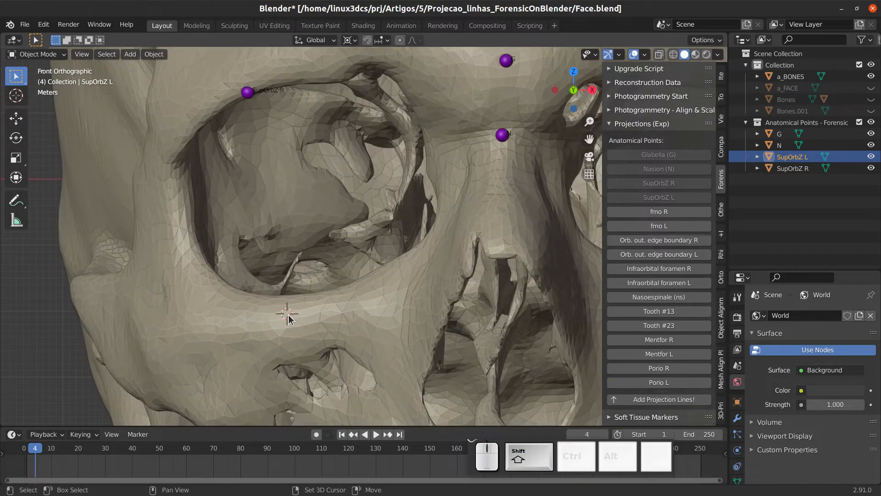
{"action": "scroll", "coordinate": [289, 316], "scroll_direction": "down", "scroll_amount": 2}
{"action": "middle_click_drag", "start_coordinate": [305, 321], "coordinate": [249, 336], "text": "shift"}
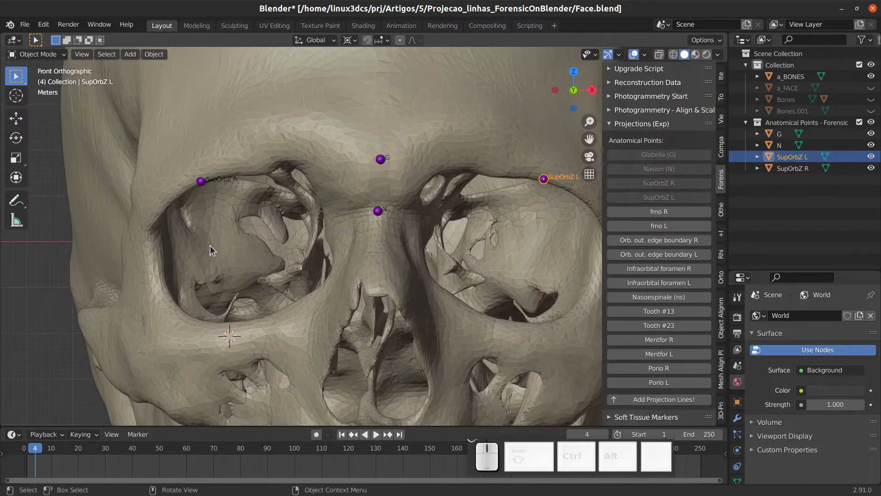
- Place the 3D cursor on the upper outer rim of the right orbit and add the fmo R point there
{"action": "middle_click_drag", "start_coordinate": [198, 269], "coordinate": [240, 271], "text": "shift"}
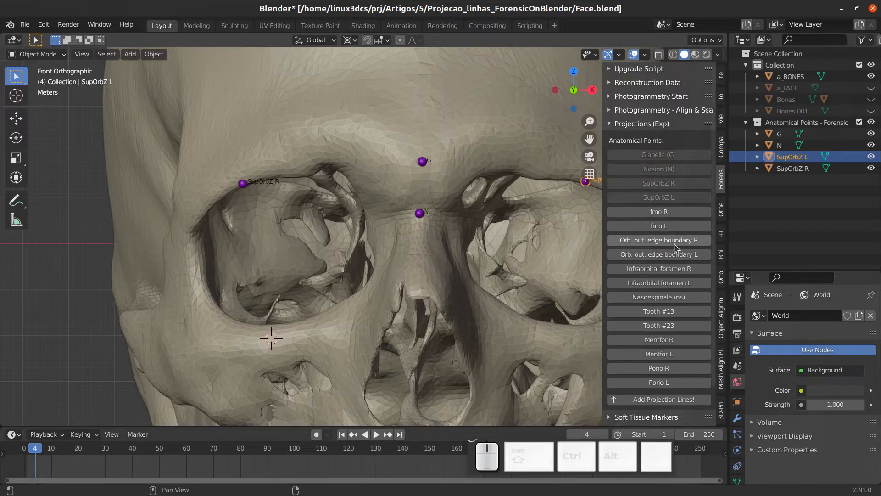
{"action": "middle_click_drag", "start_coordinate": [302, 275], "coordinate": [285, 277], "text": "shift"}
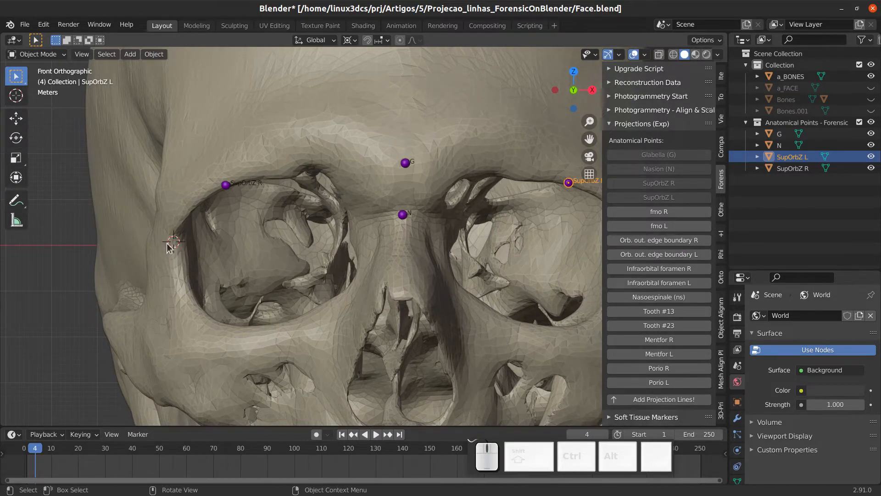
{"action": "middle_click_drag", "start_coordinate": [165, 256], "coordinate": [224, 251], "text": "shift"}
{"action": "scroll", "coordinate": [207, 245], "scroll_direction": "up", "scroll_amount": 2}
{"action": "middle_click_drag", "start_coordinate": [164, 233], "coordinate": [215, 236], "text": "shift"}
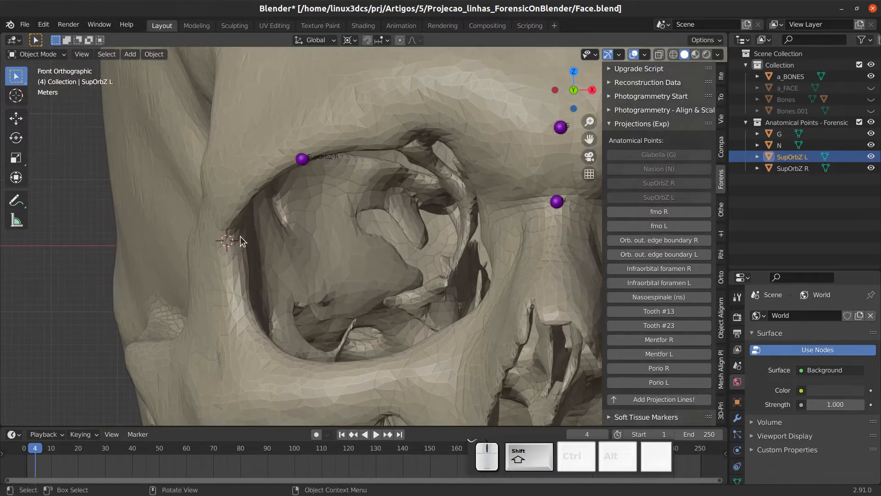
{"action": "scroll", "coordinate": [243, 242], "scroll_direction": "up", "scroll_amount": 1}
{"action": "scroll", "coordinate": [242, 250], "scroll_direction": "down", "scroll_amount": 1}
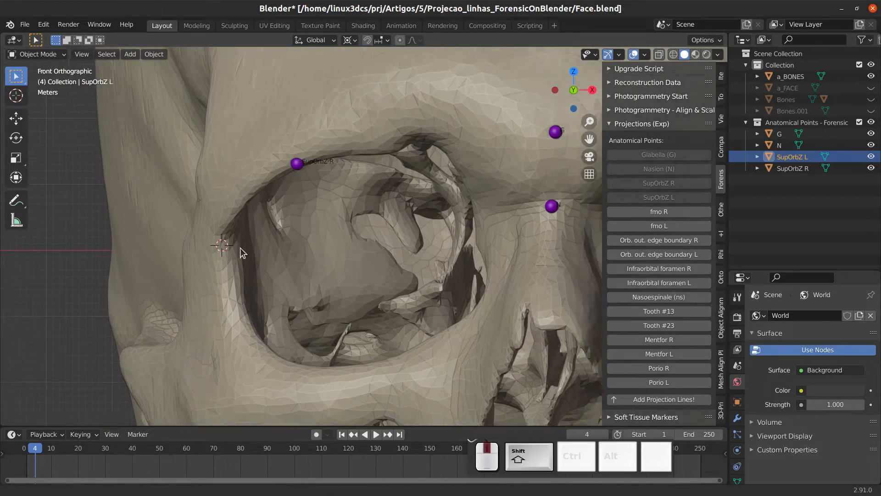
{"action": "scroll", "coordinate": [242, 252], "scroll_direction": "down", "scroll_amount": 2}
{"action": "middle_click_drag", "start_coordinate": [243, 250], "coordinate": [210, 262], "text": "shift"}
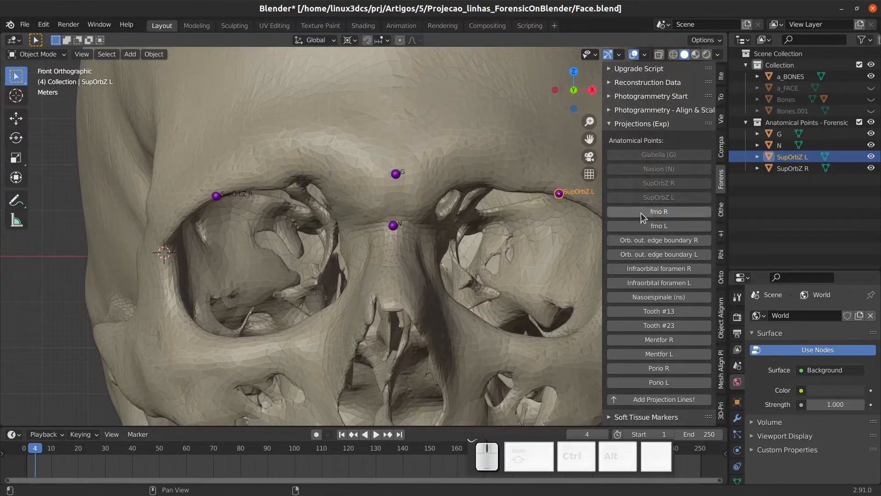
{"action": "middle_click_drag", "start_coordinate": [555, 214], "coordinate": [351, 232], "text": "shift"}
{"action": "left_click", "coordinate": [641, 211]}
- Place the 3D cursor on the upper outer rim of the left orbit and add the fmo L point there
{"action": "scroll", "coordinate": [390, 248], "scroll_direction": "up", "scroll_amount": 2}
{"action": "middle_click_drag", "start_coordinate": [495, 266], "coordinate": [429, 266], "text": "shift"}
{"action": "scroll", "coordinate": [428, 266], "scroll_direction": "up", "scroll_amount": 1}
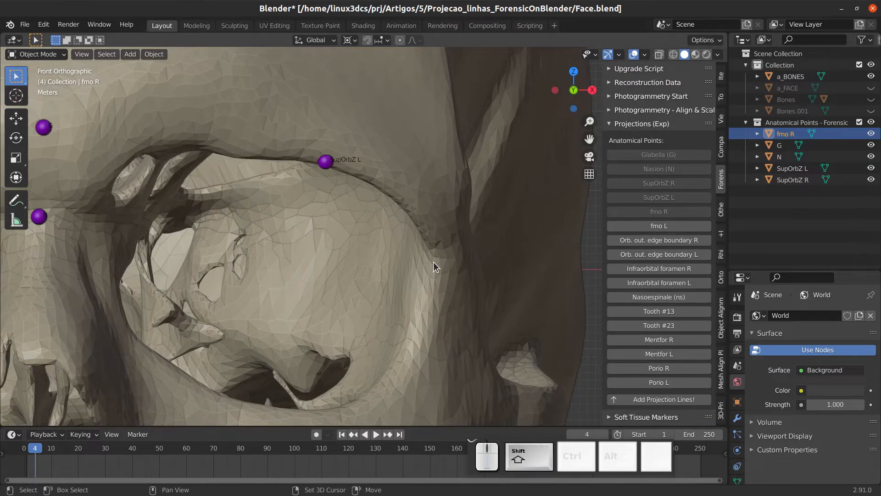
{"action": "left_click", "coordinate": [659, 225]}
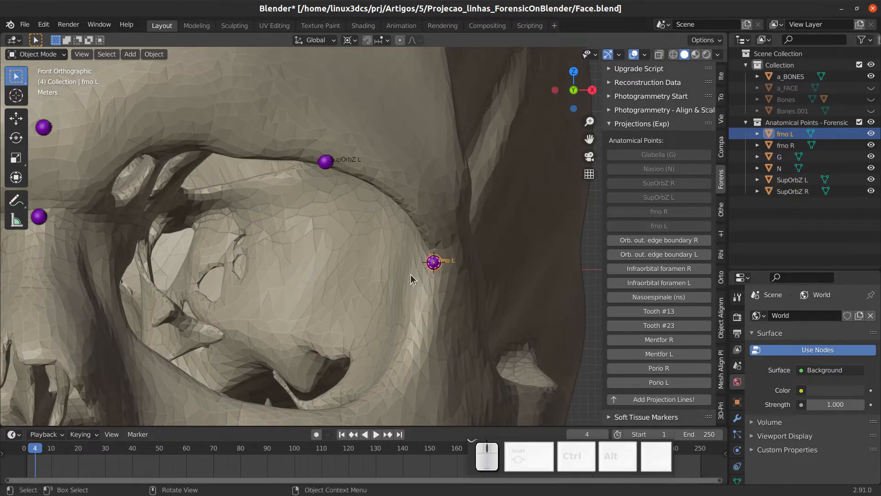
{"action": "middle_click_drag", "start_coordinate": [409, 276], "coordinate": [482, 236], "text": "shift"}
{"action": "scroll", "coordinate": [482, 236], "scroll_direction": "down", "scroll_amount": 3}
{"action": "scroll", "coordinate": [326, 277], "scroll_direction": "down", "scroll_amount": 2}
{"action": "middle_click_drag", "start_coordinate": [326, 277], "coordinate": [375, 289], "text": "shift"}
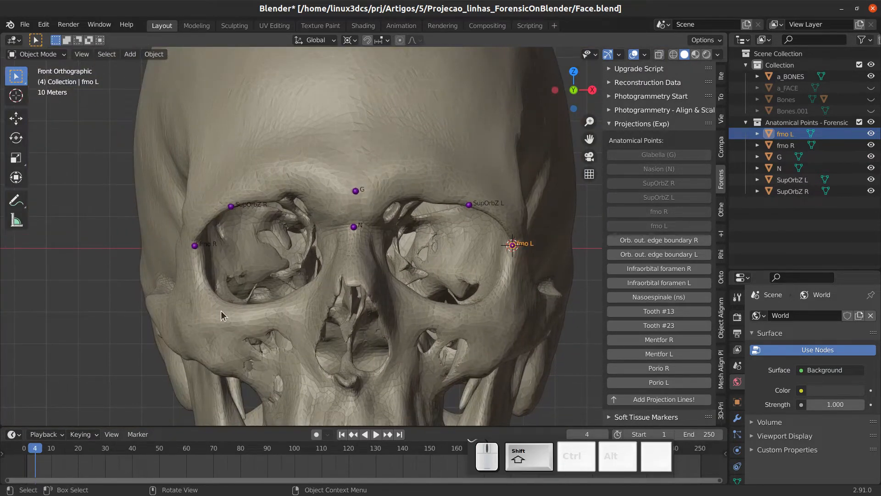
- Place the 3D cursor just below the lower rim of the right orbit and add the Orb. out. edge boundary R point
{"action": "scroll", "coordinate": [222, 316], "scroll_direction": "up", "scroll_amount": 2}
{"action": "middle_click_drag", "start_coordinate": [309, 300], "coordinate": [247, 337], "text": "shift"}
{"action": "scroll", "coordinate": [295, 303], "scroll_direction": "up", "scroll_amount": 2}
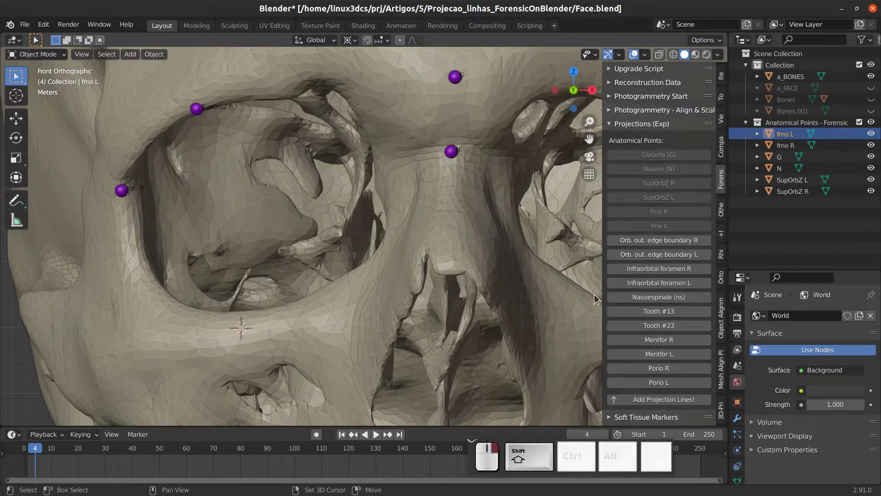
{"action": "left_click", "coordinate": [634, 242]}
- Place the 3D cursor just below the lower rim of the left orbit and add the Orb. out. edge boundary L point
{"action": "scroll", "coordinate": [417, 287], "scroll_direction": "down", "scroll_amount": 2}
{"action": "middle_click_drag", "start_coordinate": [416, 287], "coordinate": [256, 268], "text": "shift"}
{"action": "scroll", "coordinate": [433, 312], "scroll_direction": "up", "scroll_amount": 1}
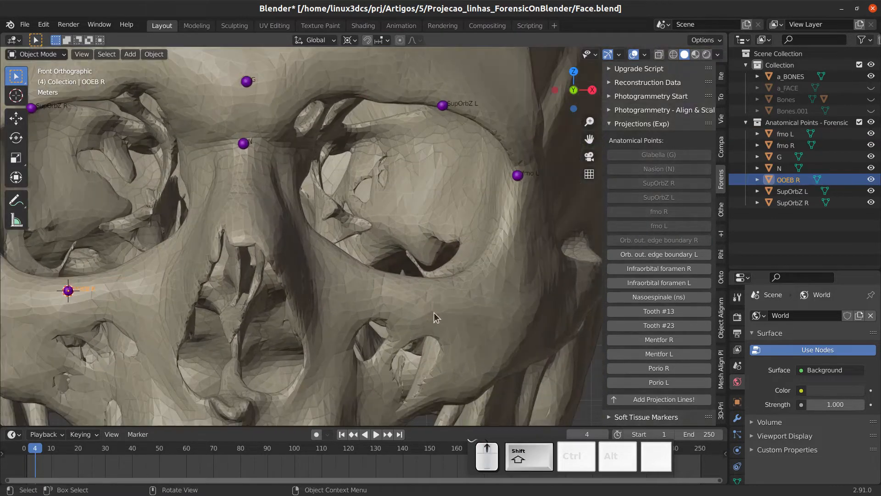
{"action": "left_click", "coordinate": [668, 252]}
{"action": "scroll", "coordinate": [476, 265], "scroll_direction": "down", "scroll_amount": 3}
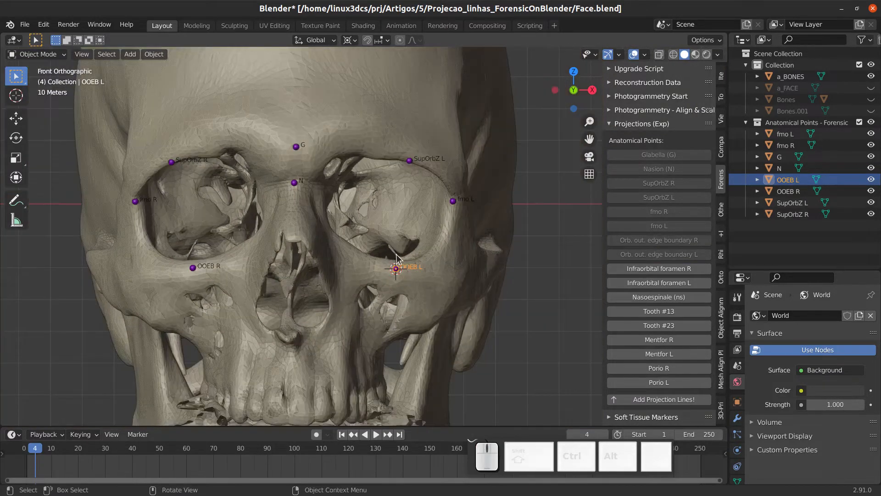
- Examine the bone beneath both orbits from the front to locate the infraorbital foramina
{"action": "scroll", "coordinate": [353, 290], "scroll_direction": "down", "scroll_amount": 1}
{"action": "scroll", "coordinate": [334, 281], "scroll_direction": "up", "scroll_amount": 1}
{"action": "middle_click_drag", "start_coordinate": [350, 292], "coordinate": [365, 250], "text": "shift"}
{"action": "scroll", "coordinate": [365, 251], "scroll_direction": "up", "scroll_amount": 1}
{"action": "middle_click_drag", "start_coordinate": [413, 268], "coordinate": [483, 279], "text": "shift"}
{"action": "scroll", "coordinate": [483, 278], "scroll_direction": "up", "scroll_amount": 1}
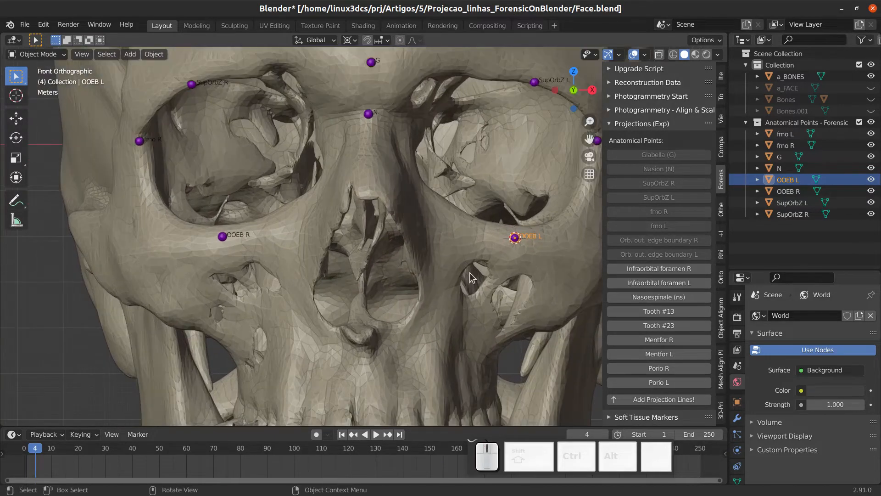
{"action": "middle_click_drag", "start_coordinate": [250, 298], "coordinate": [245, 309], "text": "shift"}
{"action": "scroll", "coordinate": [248, 287], "scroll_direction": "up", "scroll_amount": 2}
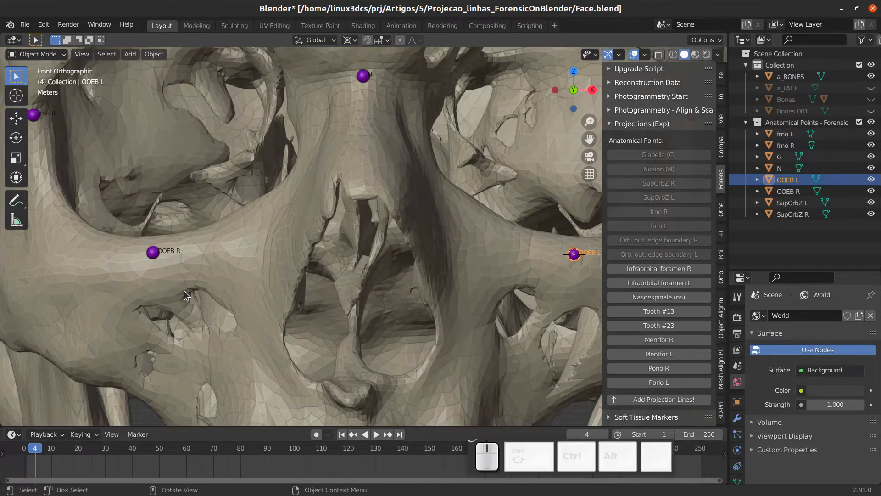
{"action": "scroll", "coordinate": [221, 301], "scroll_direction": "down", "scroll_amount": 3}
{"action": "scroll", "coordinate": [277, 294], "scroll_direction": "down", "scroll_amount": 1}
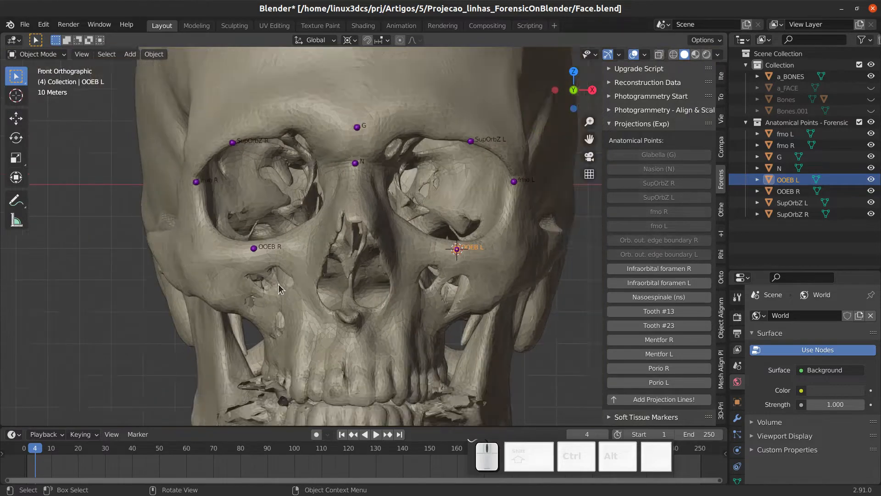
- Place the 3D cursor on the upper edge of the opening below the right orbit and add the Infraorbital foramen R point
{"action": "scroll", "coordinate": [279, 285], "scroll_direction": "up", "scroll_amount": 3}
{"action": "middle_click_drag", "start_coordinate": [258, 293], "coordinate": [293, 286], "text": "shift"}
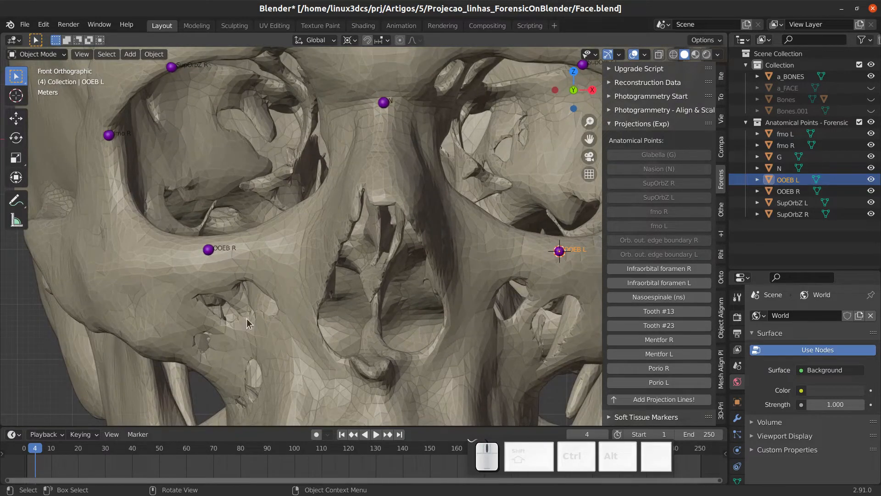
{"action": "scroll", "coordinate": [277, 313], "scroll_direction": "up", "scroll_amount": 1}
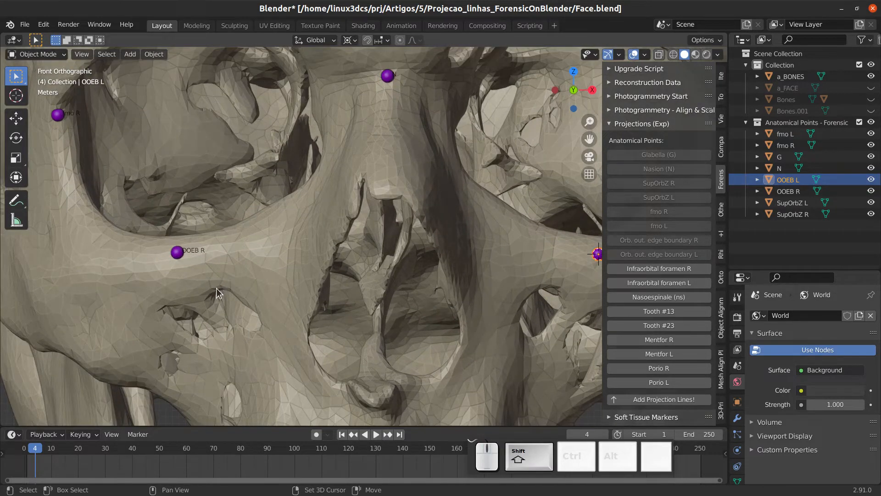
{"action": "scroll", "coordinate": [277, 298], "scroll_direction": "down", "scroll_amount": 1}
{"action": "scroll", "coordinate": [202, 296], "scroll_direction": "up", "scroll_amount": 2}
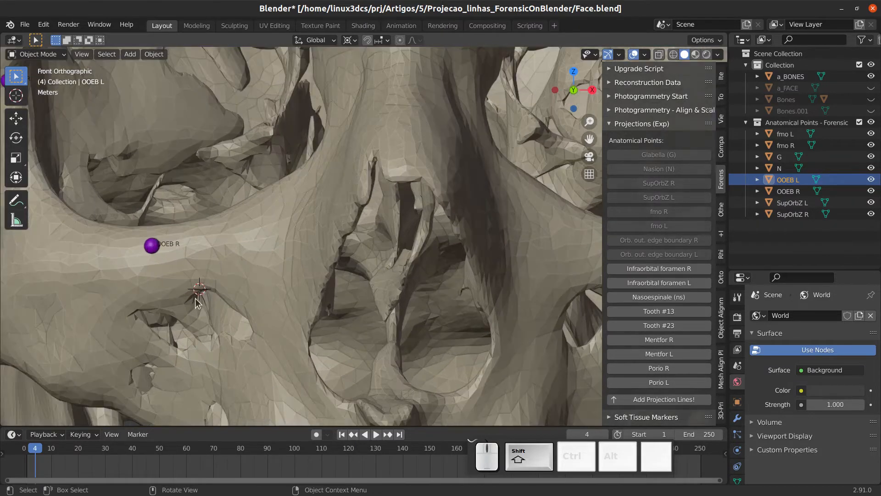
{"action": "scroll", "coordinate": [199, 294], "scroll_direction": "down", "scroll_amount": 3}
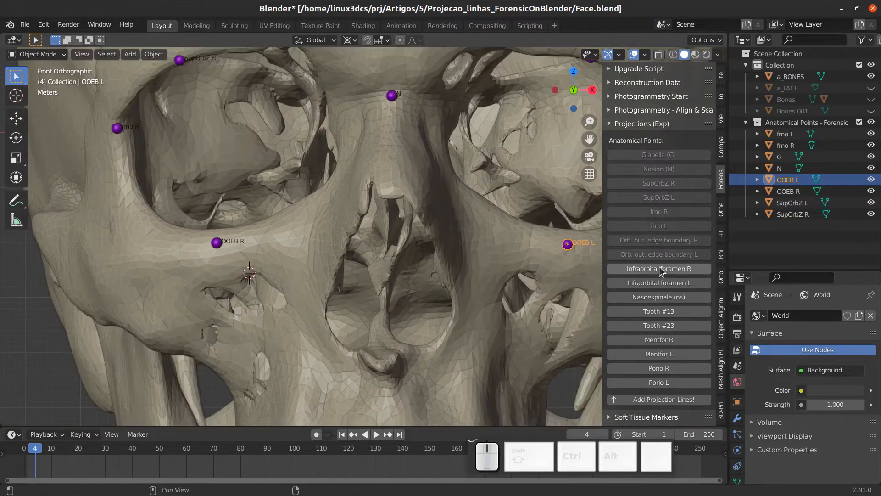
{"action": "middle_click_drag", "start_coordinate": [337, 307], "coordinate": [288, 314], "text": "shift"}
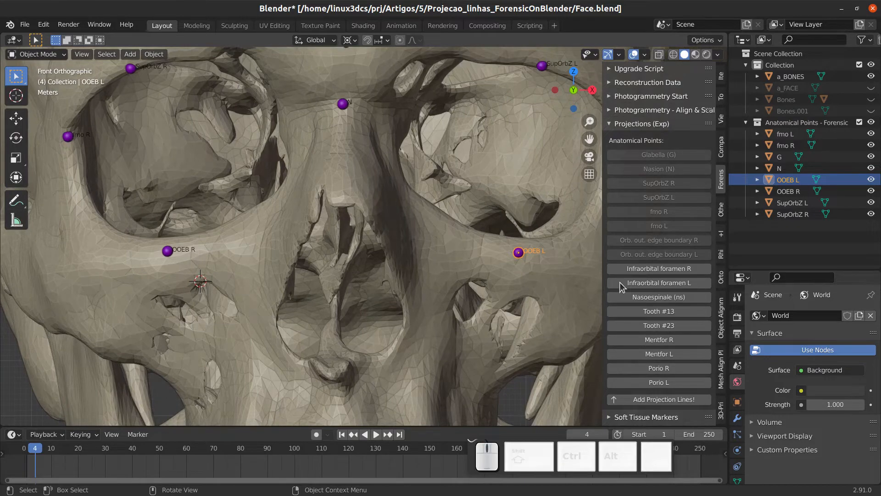
{"action": "left_click", "coordinate": [646, 270]}
- Place the 3D cursor on the upper edge of the opening below the left orbit and add the Infraorbital foramen L point
{"action": "scroll", "coordinate": [472, 296], "scroll_direction": "up", "scroll_amount": 3}
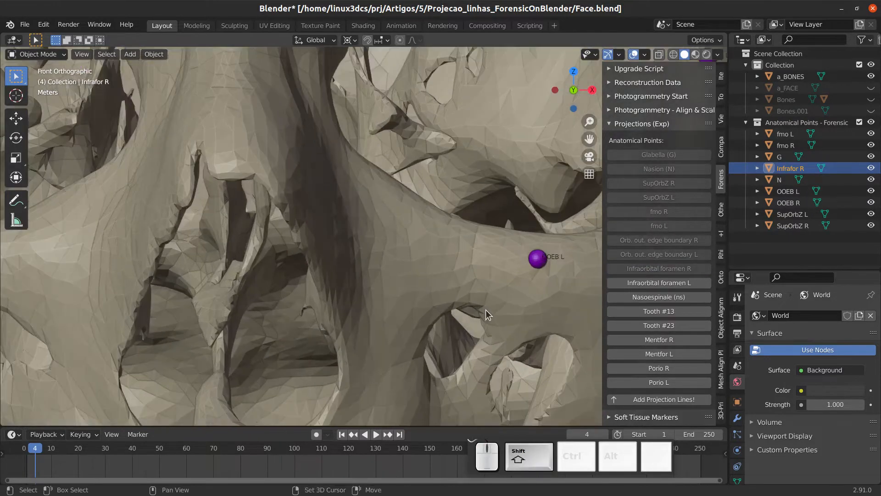
{"action": "right_click", "coordinate": [484, 309], "text": "shift"}
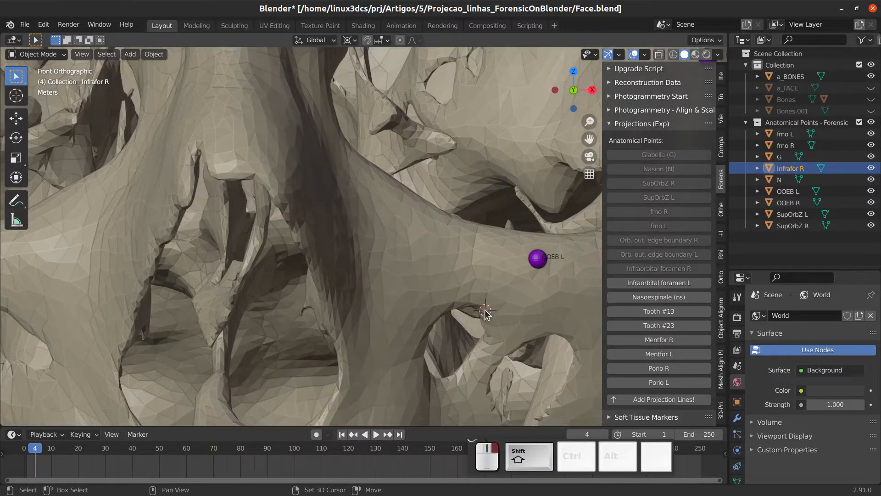
{"action": "left_click", "coordinate": [678, 284]}
{"action": "scroll", "coordinate": [450, 309], "scroll_direction": "down", "scroll_amount": 4}
- Place the 3D cursor on the upper surface of the anterior nasal spine, working from a side view of the skull
{"action": "scroll", "coordinate": [327, 245], "scroll_direction": "up", "scroll_amount": 7}
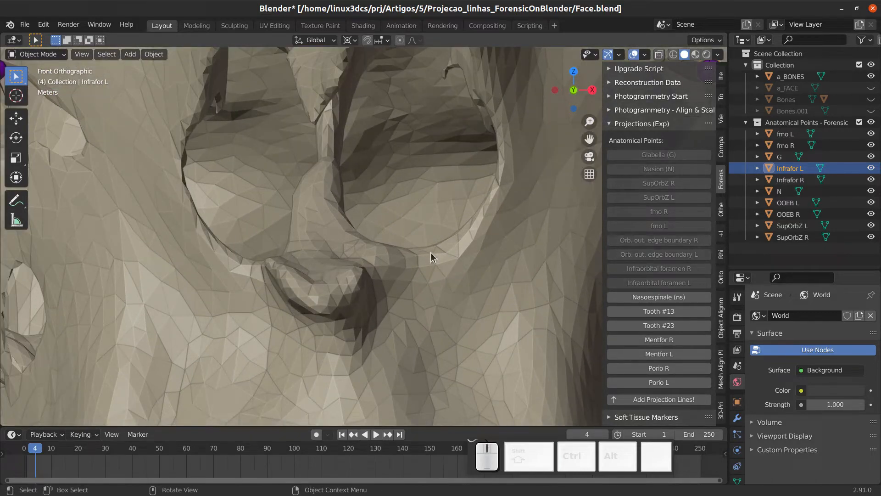
{"action": "scroll", "coordinate": [373, 263], "scroll_direction": "down", "scroll_amount": 4}
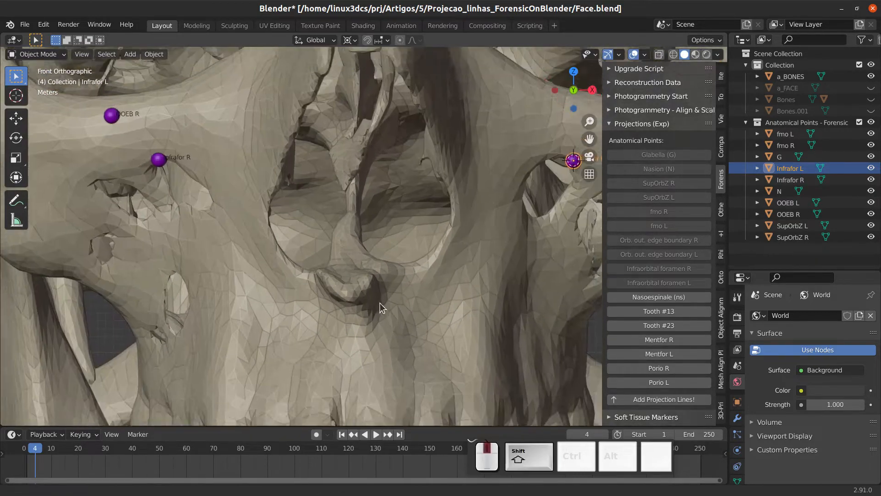
{"action": "scroll", "coordinate": [334, 281], "scroll_direction": "down", "scroll_amount": 2}
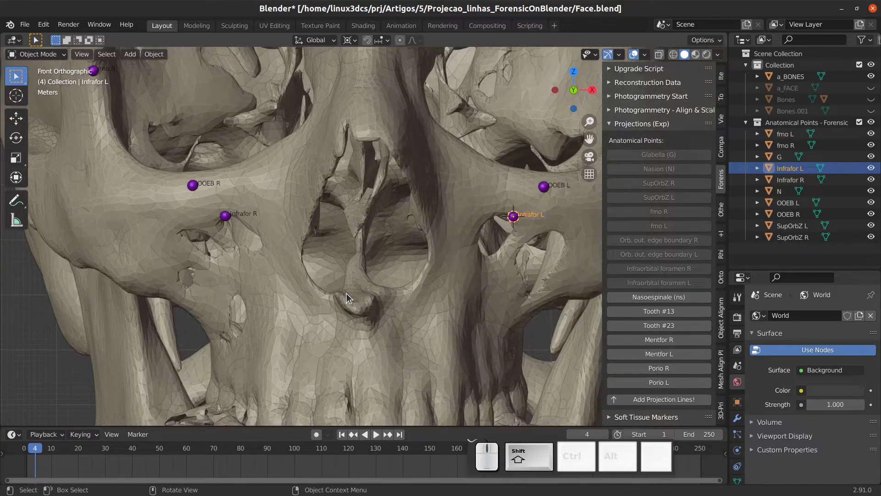
{"action": "scroll", "coordinate": [346, 294], "scroll_direction": "up", "scroll_amount": 3}
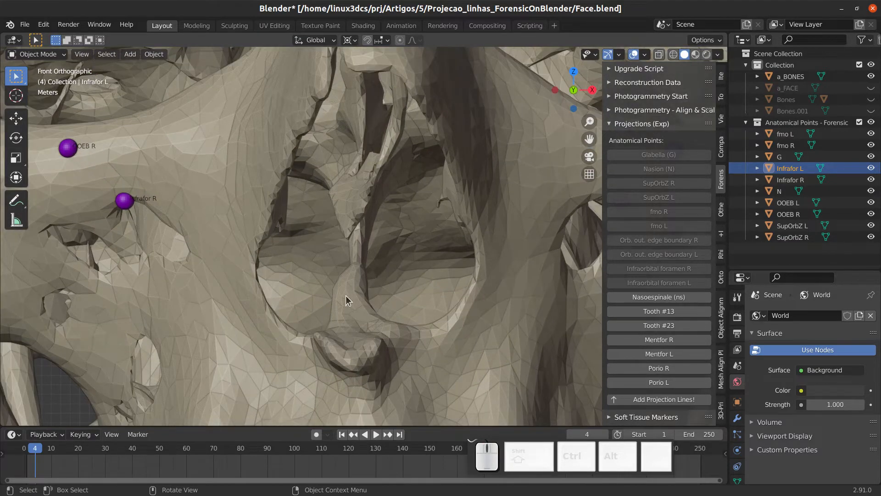
{"action": "scroll", "coordinate": [347, 301], "scroll_direction": "down", "scroll_amount": 4}
{"action": "middle_click_drag", "start_coordinate": [350, 298], "coordinate": [251, 345]}
{"action": "scroll", "coordinate": [288, 305], "scroll_direction": "up", "scroll_amount": 3}
{"action": "middle_click_drag", "start_coordinate": [251, 346], "coordinate": [296, 287], "text": "shift"}
{"action": "scroll", "coordinate": [295, 288], "scroll_direction": "up", "scroll_amount": 2}
{"action": "middle_click_drag", "start_coordinate": [314, 322], "coordinate": [316, 322]}
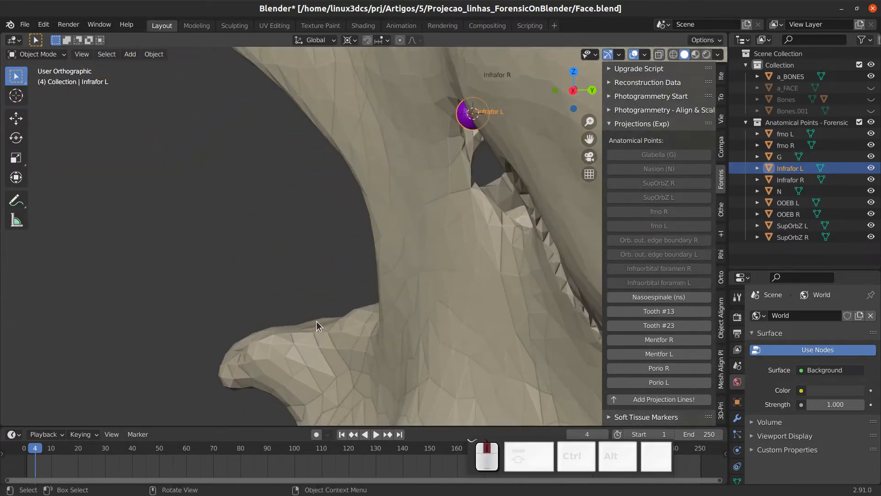
{"action": "right_click", "coordinate": [318, 323], "text": "shift"}
{"action": "scroll", "coordinate": [331, 303], "scroll_direction": "down", "scroll_amount": 4}
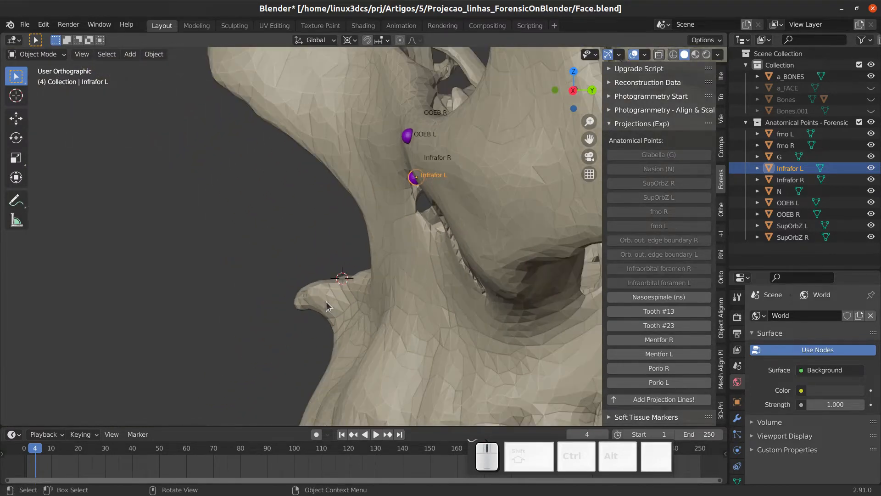
- Check the 3D cursor's position on the anterior nasal spine in right orthographic view
{"action": "key", "text": "KP_3"}
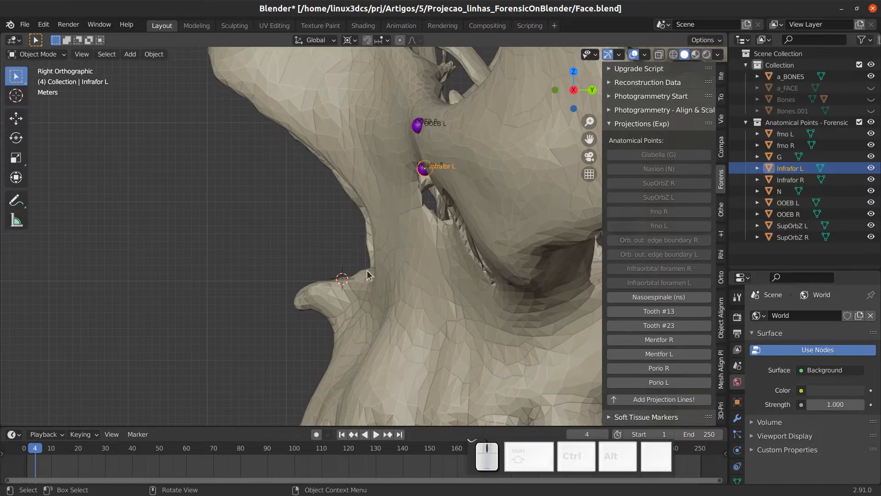
{"action": "scroll", "coordinate": [325, 282], "scroll_direction": "up", "scroll_amount": 3}
{"action": "scroll", "coordinate": [323, 310], "scroll_direction": "down", "scroll_amount": 4}
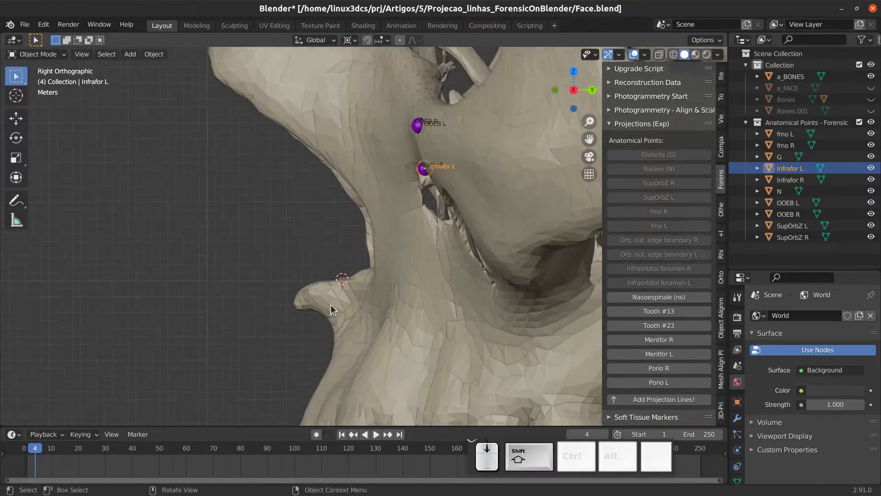
{"action": "scroll", "coordinate": [351, 280], "scroll_direction": "up", "scroll_amount": 4}
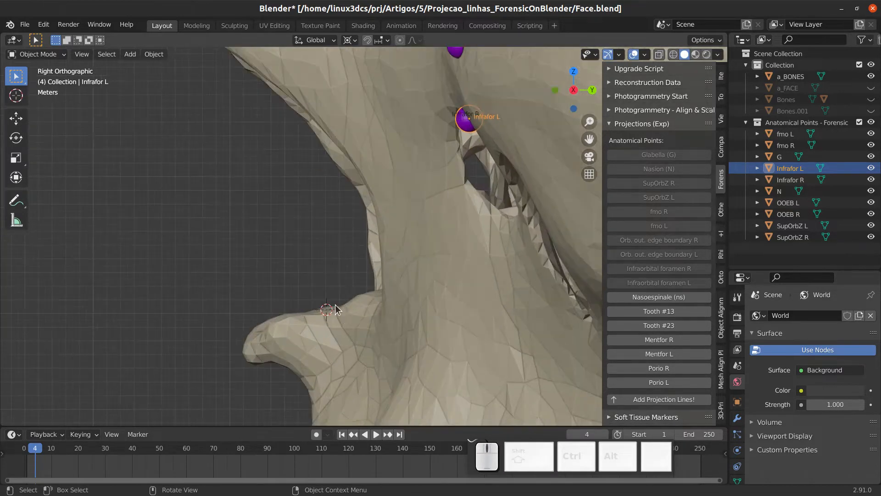
{"action": "middle_click_drag", "start_coordinate": [379, 287], "coordinate": [295, 307]}
{"action": "key", "text": "KP_3"}
{"action": "scroll", "coordinate": [300, 313], "scroll_direction": "up", "scroll_amount": 2}
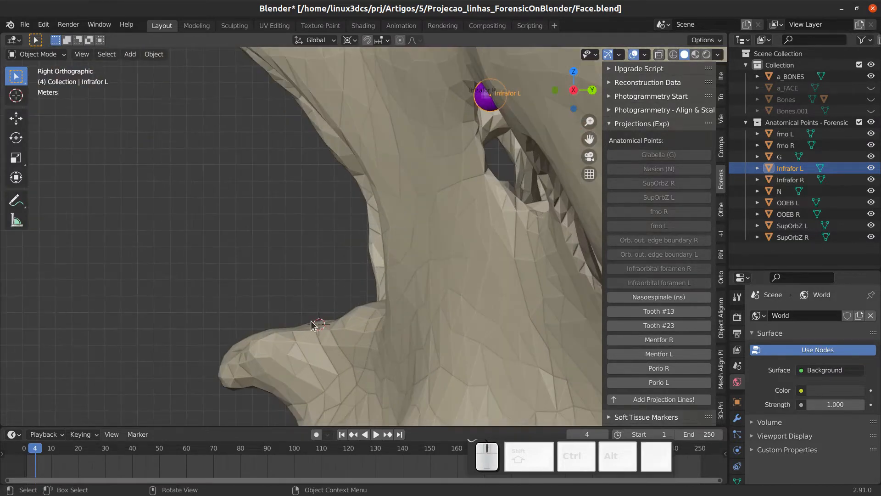
{"action": "scroll", "coordinate": [300, 317], "scroll_direction": "down", "scroll_amount": 2}
{"action": "scroll", "coordinate": [349, 294], "scroll_direction": "down", "scroll_amount": 2}
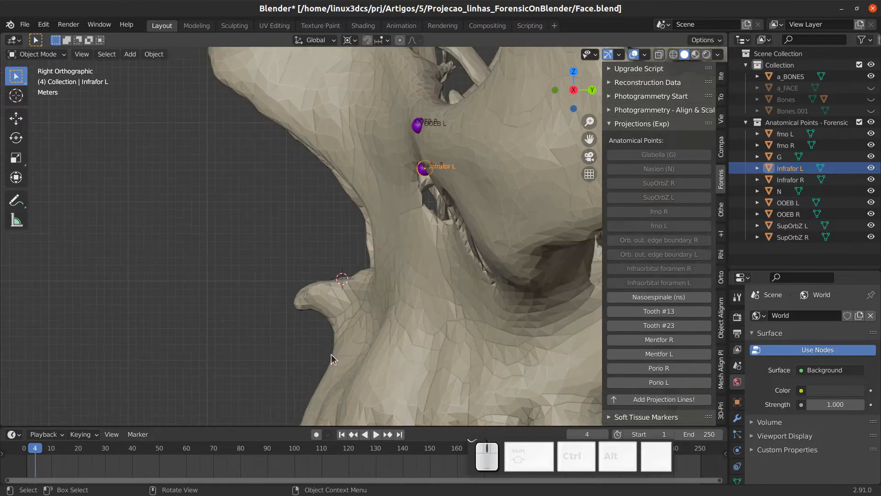
{"action": "scroll", "coordinate": [331, 319], "scroll_direction": "up", "scroll_amount": 2}
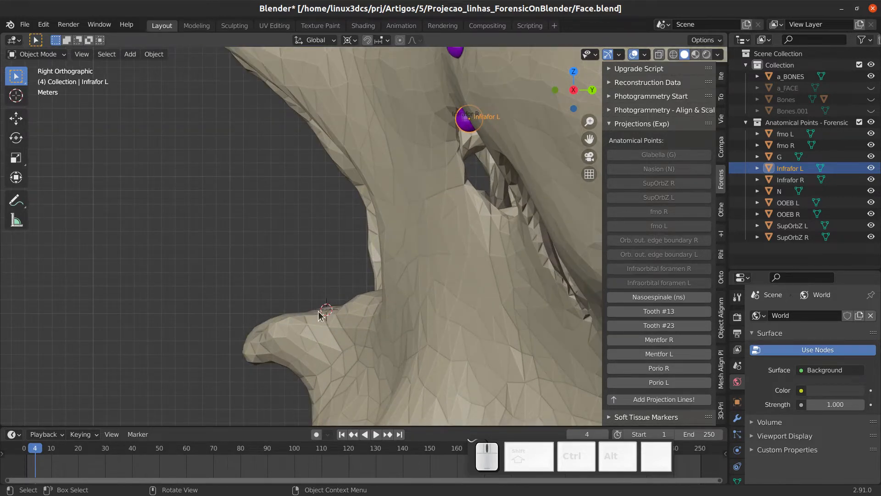
- Return to front orthographic view and add the Nasoespinale (ns) point at the 3D cursor on the nasal spine
{"action": "key", "text": "KP_1"}
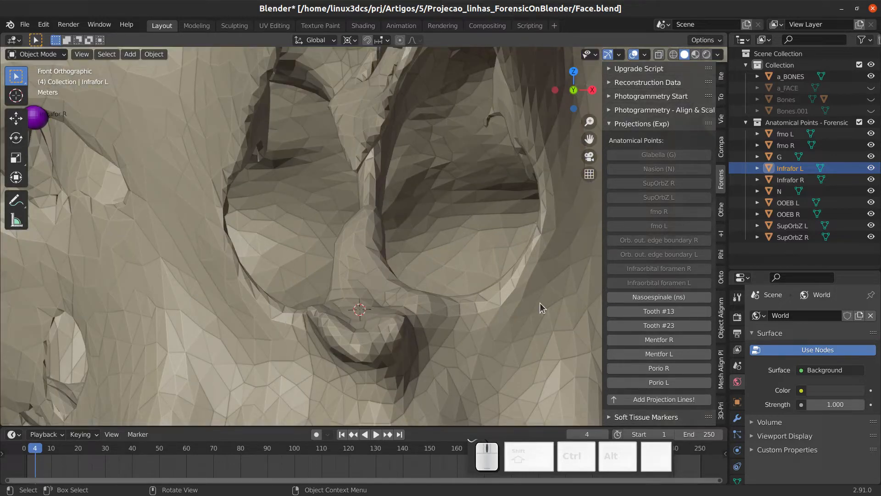
{"action": "left_click", "coordinate": [649, 298]}
{"action": "scroll", "coordinate": [356, 248], "scroll_direction": "down", "scroll_amount": 5}
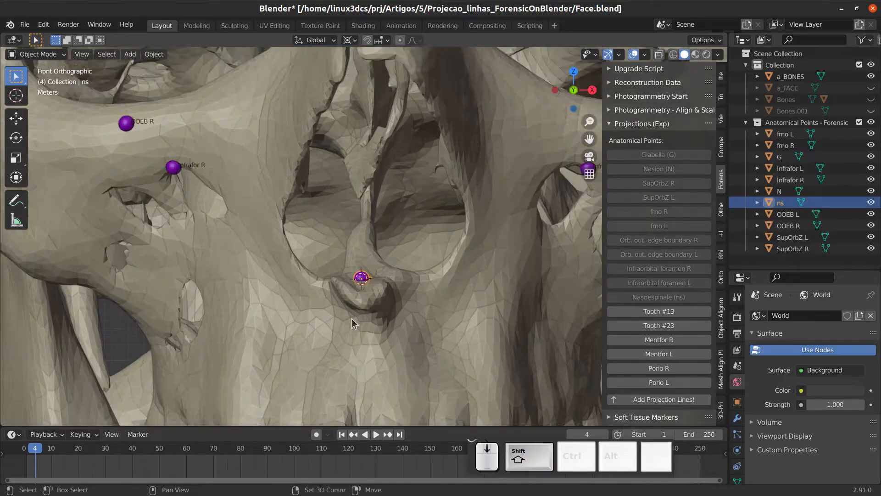
- Inspect the ns point on the nasal spine and the upper teeth from the front
{"action": "middle_click_drag", "start_coordinate": [356, 249], "coordinate": [379, 304], "text": "shift"}
{"action": "scroll", "coordinate": [356, 299], "scroll_direction": "down", "scroll_amount": 2}
{"action": "scroll", "coordinate": [361, 307], "scroll_direction": "up", "scroll_amount": 4}
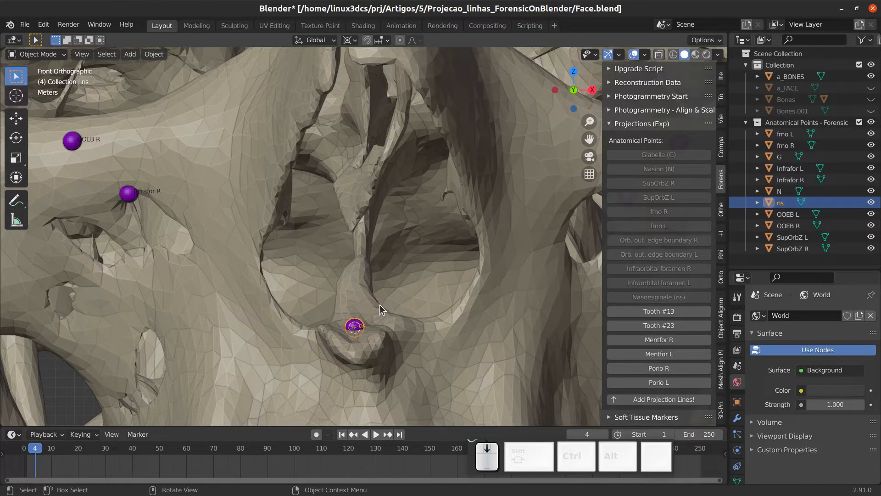
{"action": "scroll", "coordinate": [379, 304], "scroll_direction": "down", "scroll_amount": 3}
{"action": "middle_click_drag", "start_coordinate": [431, 394], "coordinate": [409, 277], "text": "shift"}
{"action": "middle_click_drag", "start_coordinate": [331, 312], "coordinate": [340, 298], "text": "shift"}
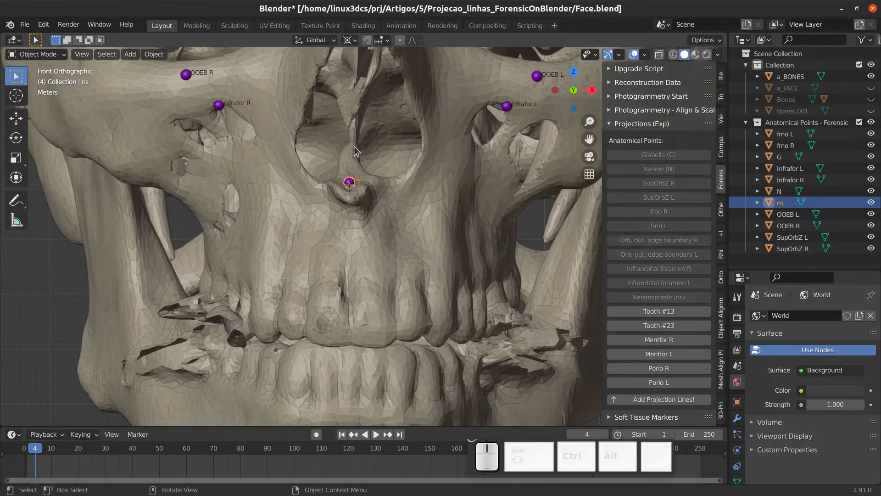
{"action": "scroll", "coordinate": [369, 270], "scroll_direction": "down", "scroll_amount": 1}
{"action": "scroll", "coordinate": [413, 269], "scroll_direction": "up", "scroll_amount": 2}
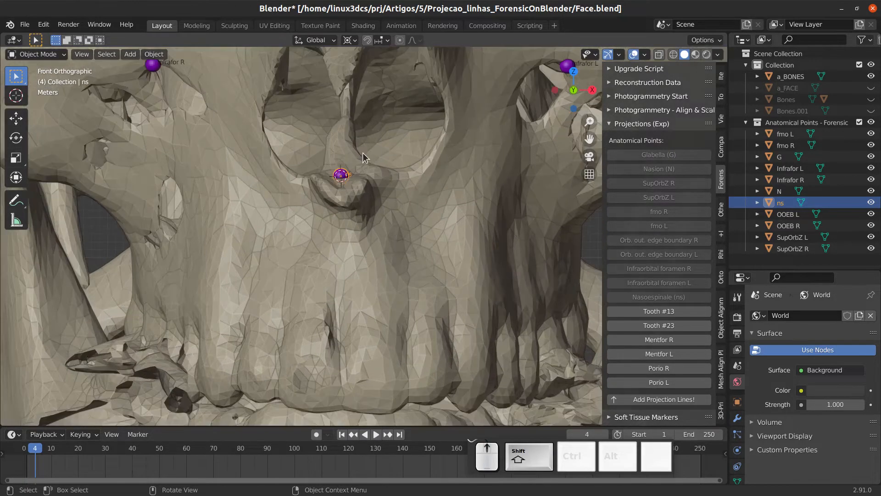
- Place the 3D cursor on the tip of the right upper canine, seen from below, and add the Tooth #13 point
{"action": "scroll", "coordinate": [431, 266], "scroll_direction": "up", "scroll_amount": 3}
{"action": "scroll", "coordinate": [379, 265], "scroll_direction": "down", "scroll_amount": 1}
{"action": "middle_click_drag", "start_coordinate": [378, 271], "coordinate": [375, 245]}
{"action": "middle_click_drag", "start_coordinate": [335, 279], "coordinate": [362, 255], "text": "shift"}
{"action": "scroll", "coordinate": [364, 253], "scroll_direction": "up", "scroll_amount": 2}
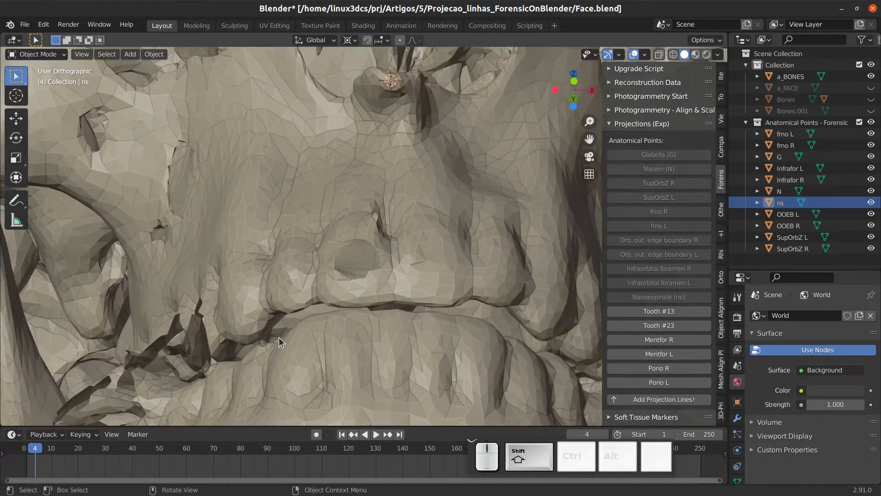
{"action": "right_click", "coordinate": [246, 342], "text": "shift"}
{"action": "middle_click_drag", "start_coordinate": [301, 340], "coordinate": [306, 318]}
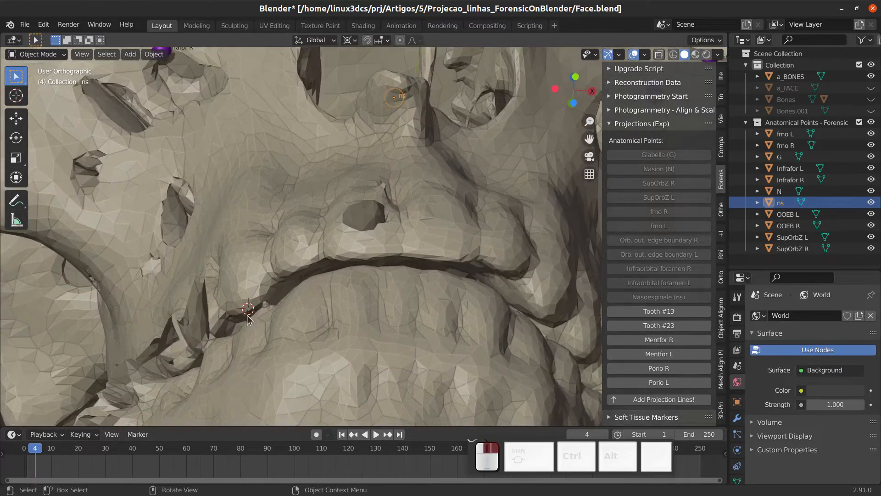
{"action": "scroll", "coordinate": [329, 292], "scroll_direction": "down", "scroll_amount": 1}
{"action": "left_click", "coordinate": [658, 311]}
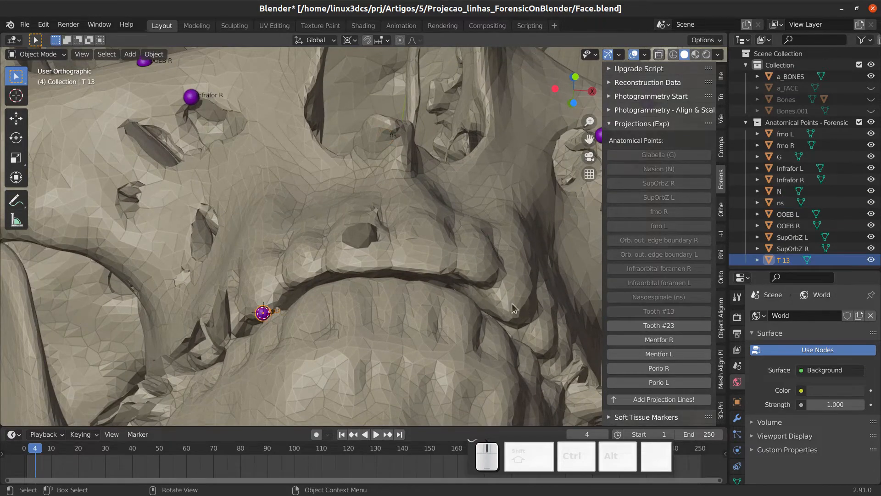
- Place the 3D cursor on the tip of the left upper canine, add the Tooth #23 point and switch to right orthographic view
{"action": "middle_click_drag", "start_coordinate": [523, 316], "coordinate": [374, 317], "text": "shift"}
{"action": "scroll", "coordinate": [348, 337], "scroll_direction": "up", "scroll_amount": 1}
{"action": "left_click", "coordinate": [639, 329]}
{"action": "scroll", "coordinate": [342, 336], "scroll_direction": "down", "scroll_amount": 3}
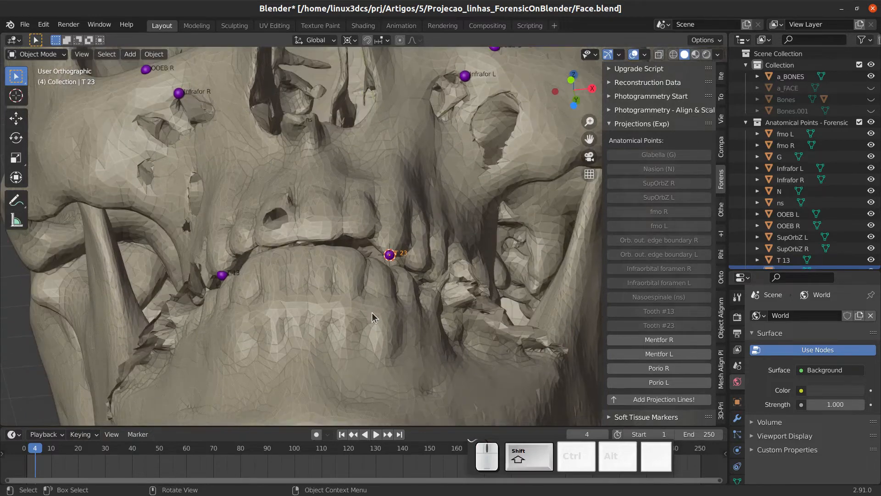
{"action": "key", "text": "KP_1"}
{"action": "key", "text": "KP_3"}
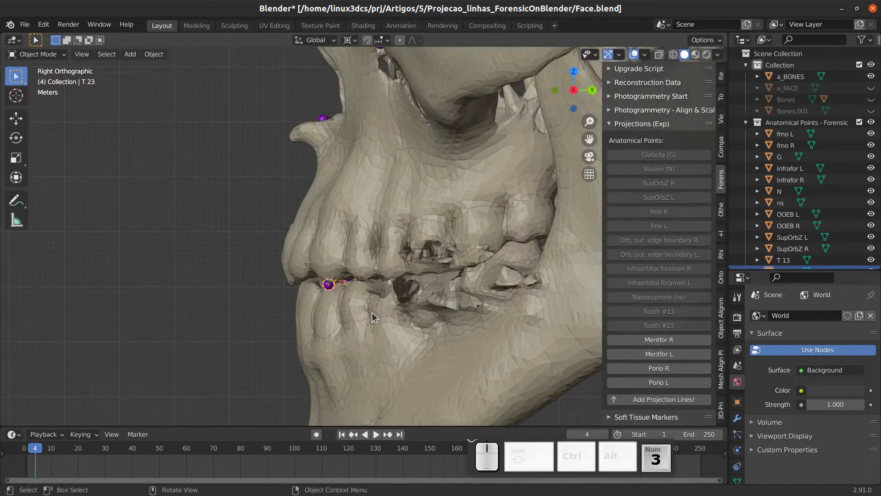
- In front orthographic view, place the 3D cursor on the right mental foramen of the mandible and add the Mentfor R point
{"action": "middle_click_drag", "start_coordinate": [372, 316], "coordinate": [366, 284], "text": "shift"}
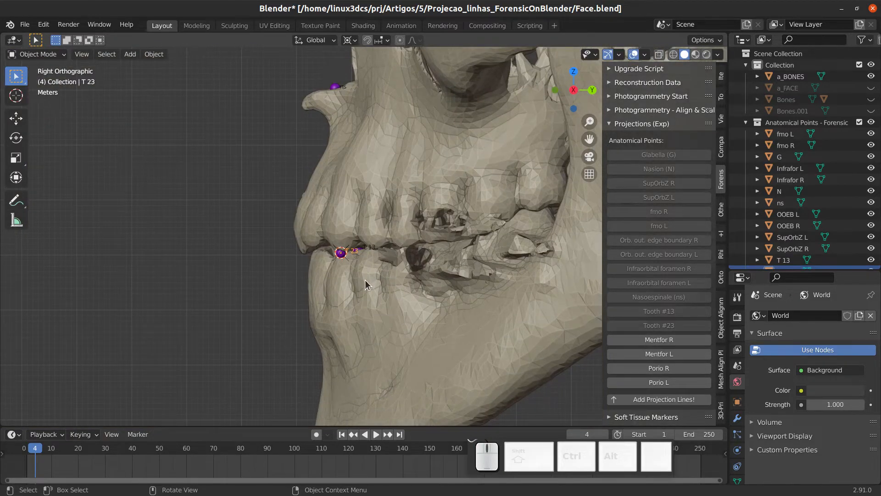
{"action": "key", "text": "KP_1"}
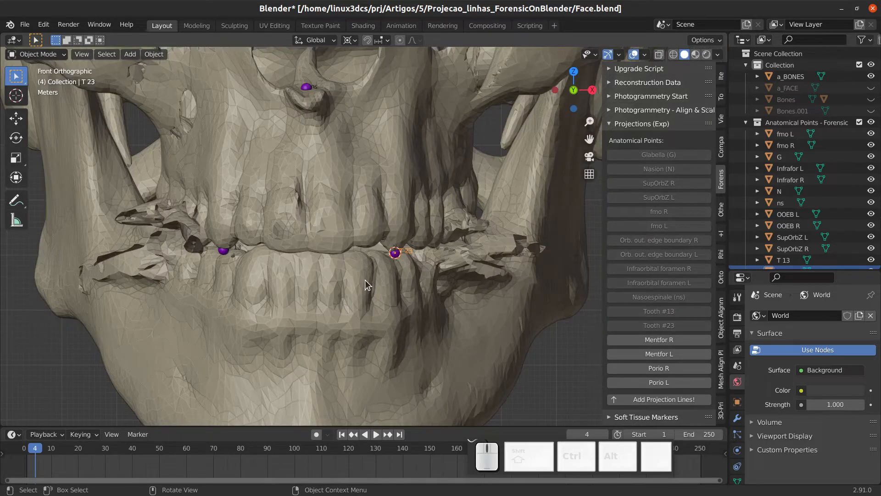
{"action": "middle_click_drag", "start_coordinate": [307, 321], "coordinate": [345, 283], "text": "shift"}
{"action": "scroll", "coordinate": [330, 187], "scroll_direction": "up", "scroll_amount": 2}
{"action": "scroll", "coordinate": [294, 247], "scroll_direction": "down", "scroll_amount": 2}
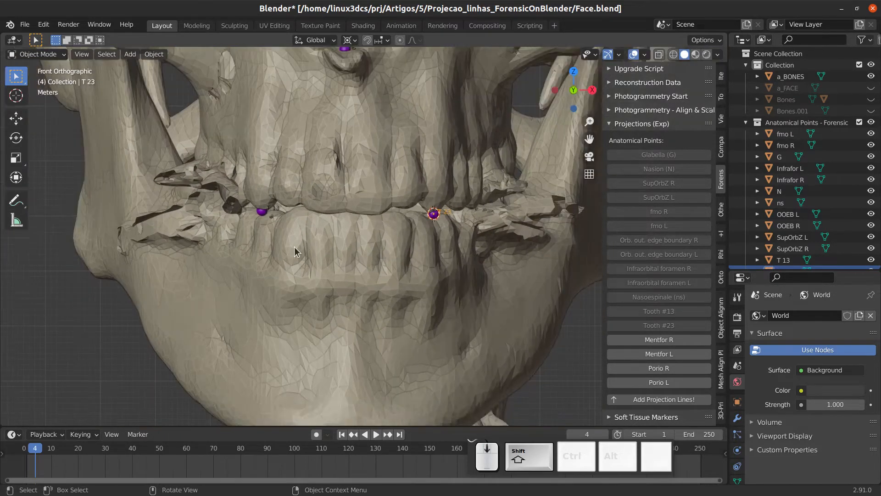
{"action": "scroll", "coordinate": [293, 257], "scroll_direction": "up", "scroll_amount": 2}
{"action": "scroll", "coordinate": [286, 276], "scroll_direction": "down", "scroll_amount": 1}
{"action": "middle_click_drag", "start_coordinate": [295, 299], "coordinate": [299, 305], "text": "shift"}
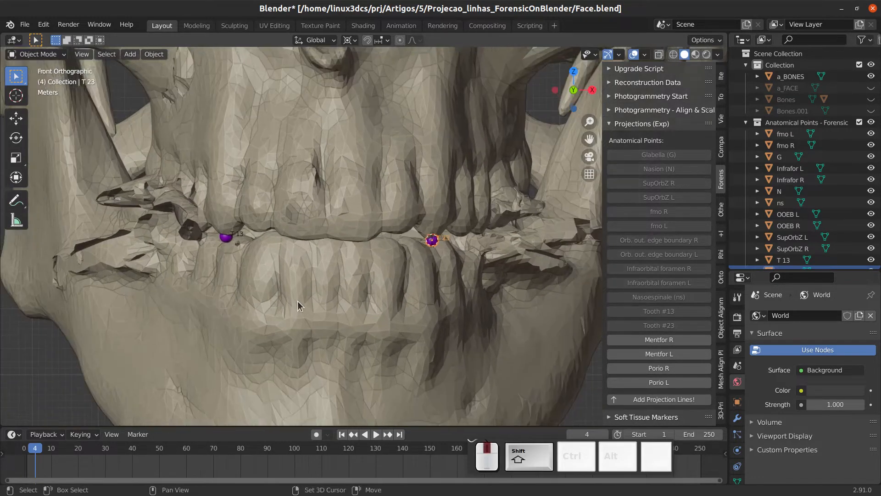
{"action": "scroll", "coordinate": [353, 324], "scroll_direction": "down", "scroll_amount": 2}
{"action": "middle_click_drag", "start_coordinate": [347, 331], "coordinate": [344, 274], "text": "shift"}
{"action": "scroll", "coordinate": [271, 303], "scroll_direction": "up", "scroll_amount": 3}
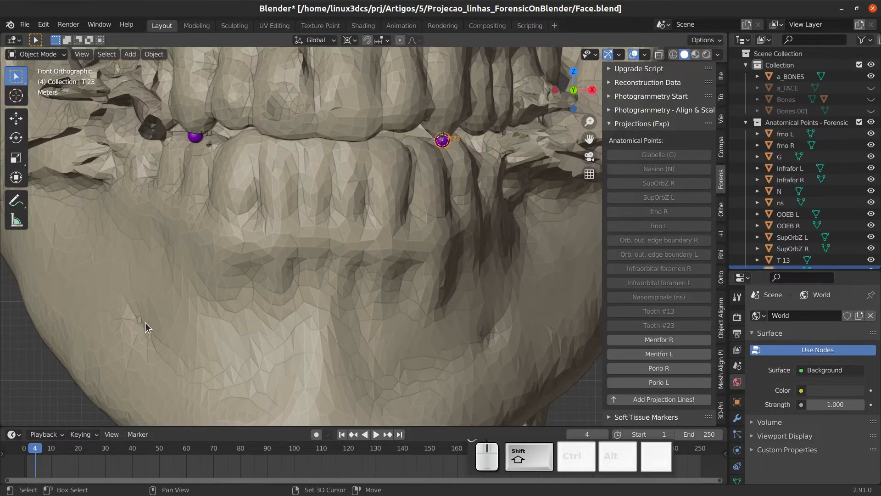
{"action": "scroll", "coordinate": [295, 306], "scroll_direction": "down", "scroll_amount": 2}
{"action": "mouse_move", "coordinate": [234, 295]}
{"action": "middle_mouse_down", "text": "shift"}
{"action": "mouse_move", "coordinate": [240, 305]}
{"action": "mouse_move", "coordinate": [246, 293]}
{"action": "middle_mouse_up", "text": "shift"}
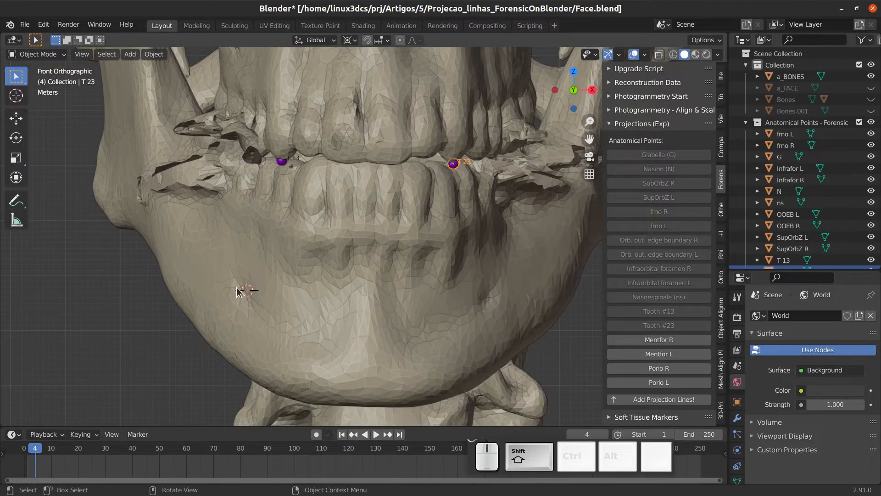
{"action": "left_click", "coordinate": [659, 340]}
- Place the 3D cursor on the left mental foramen and add the Mentfor L point
{"action": "middle_click_drag", "start_coordinate": [481, 289], "coordinate": [445, 290], "text": "shift"}
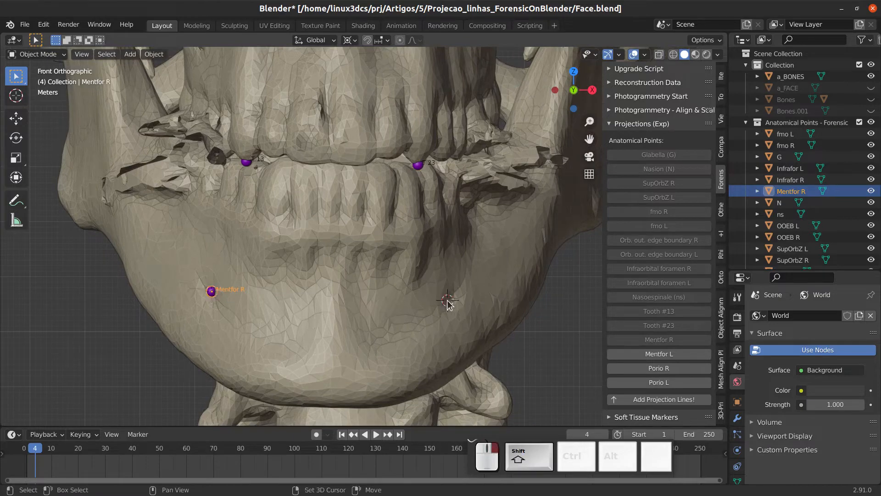
{"action": "left_click", "coordinate": [669, 356]}
- Inspect the position of the Mentfor L point on the mandible up close
{"action": "scroll", "coordinate": [476, 355], "scroll_direction": "up", "scroll_amount": 2}
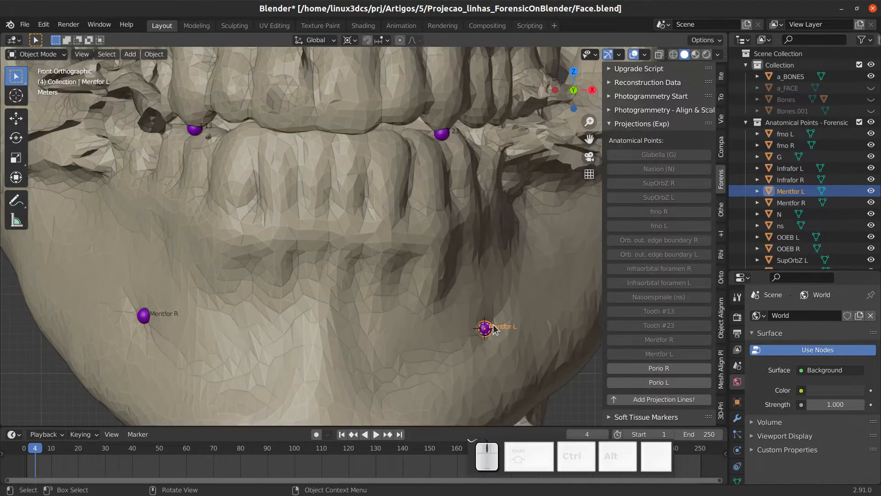
{"action": "middle_click_drag", "start_coordinate": [411, 302], "coordinate": [300, 247], "text": "shift"}
{"action": "scroll", "coordinate": [387, 303], "scroll_direction": "up", "scroll_amount": 3}
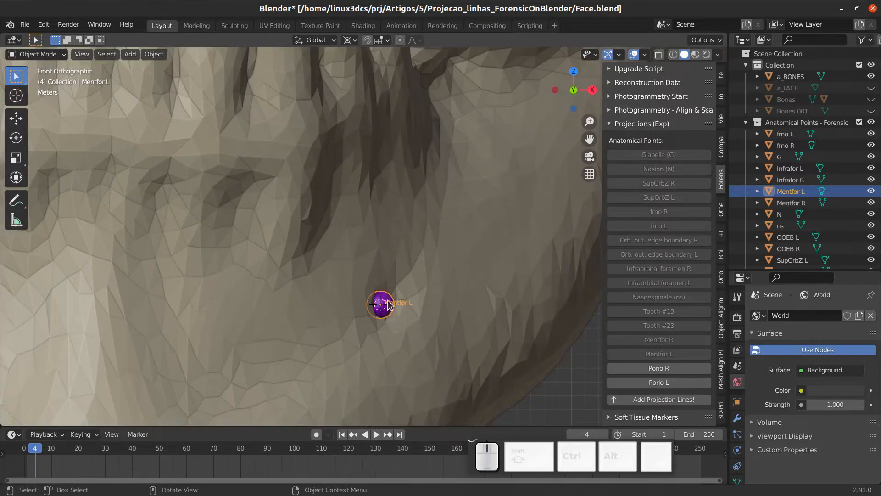
{"action": "scroll", "coordinate": [362, 293], "scroll_direction": "down", "scroll_amount": 2}
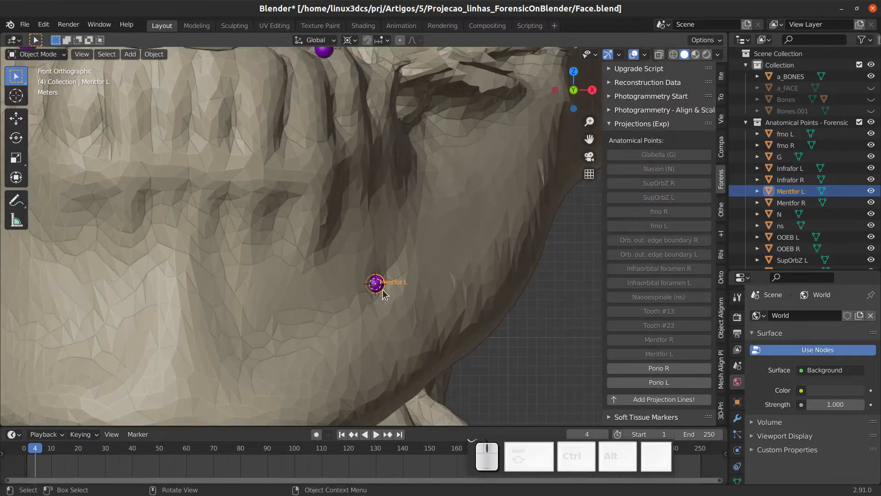
{"action": "scroll", "coordinate": [358, 293], "scroll_direction": "up", "scroll_amount": 2}
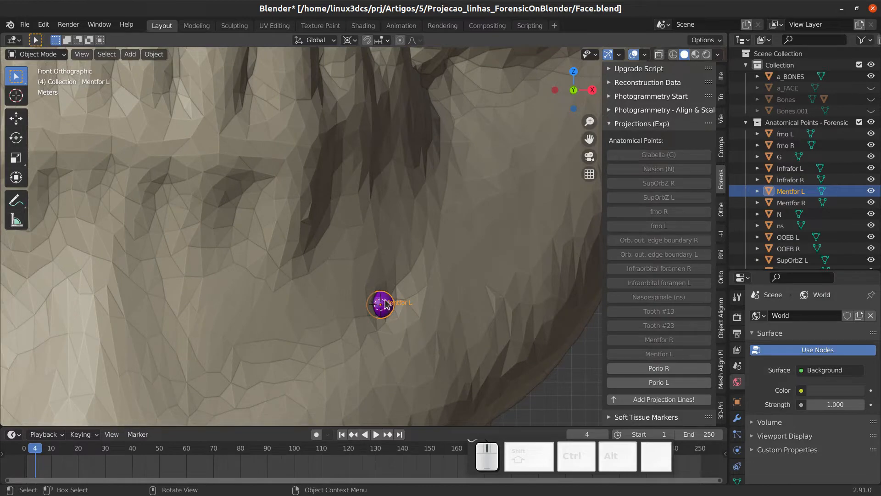
{"action": "scroll", "coordinate": [384, 270], "scroll_direction": "down", "scroll_amount": 2}
{"action": "scroll", "coordinate": [378, 252], "scroll_direction": "up", "scroll_amount": 2}
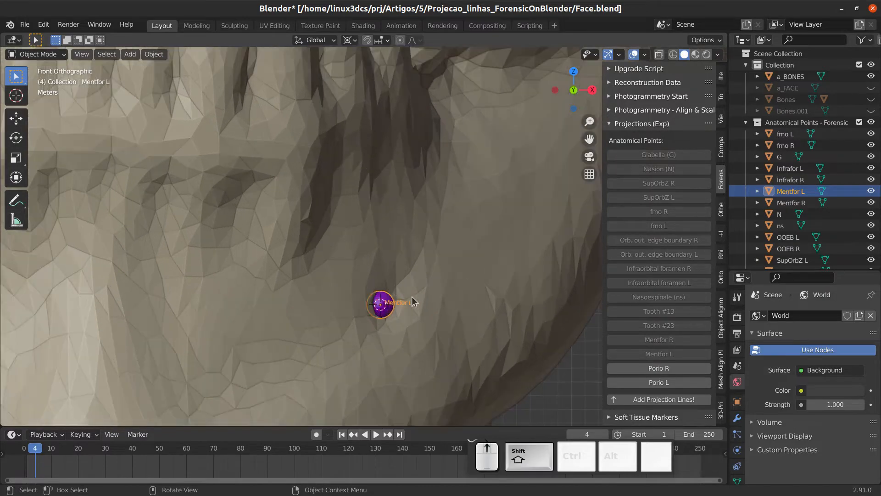
- Place the 3D cursor on the upper edge of the right ear canal opening and add the Porio R point
{"action": "scroll", "coordinate": [371, 226], "scroll_direction": "down", "scroll_amount": 5}
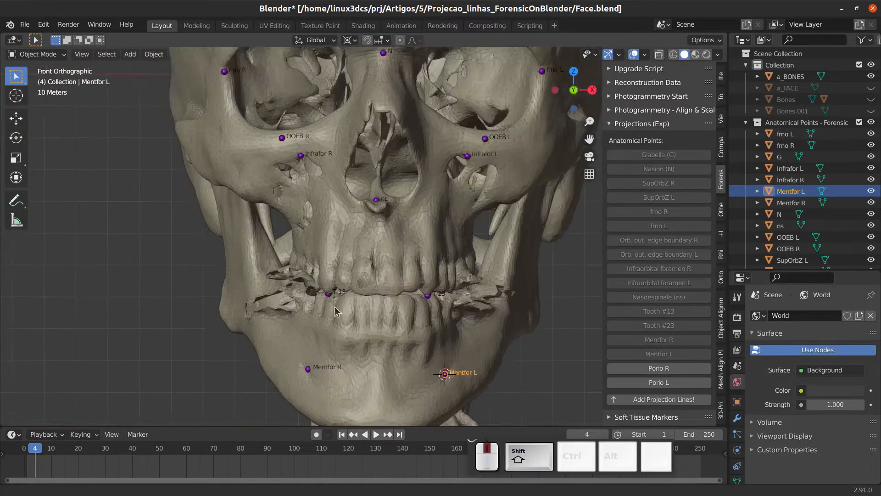
{"action": "middle_click_drag", "start_coordinate": [376, 275], "coordinate": [265, 214]}
{"action": "scroll", "coordinate": [266, 214], "scroll_direction": "up", "scroll_amount": 7}
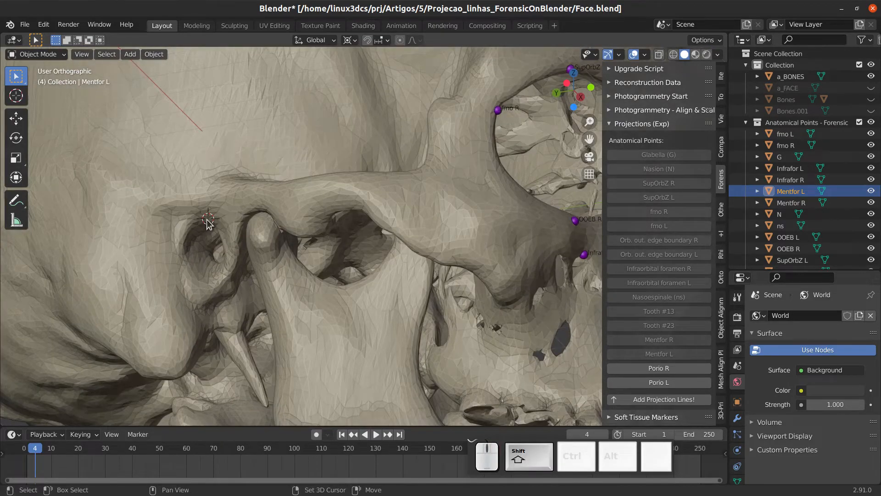
{"action": "left_click", "coordinate": [658, 368]}
- Place the 3D cursor on the upper edge of the left ear canal opening and add the Porio L point
{"action": "scroll", "coordinate": [375, 246], "scroll_direction": "down", "scroll_amount": 5}
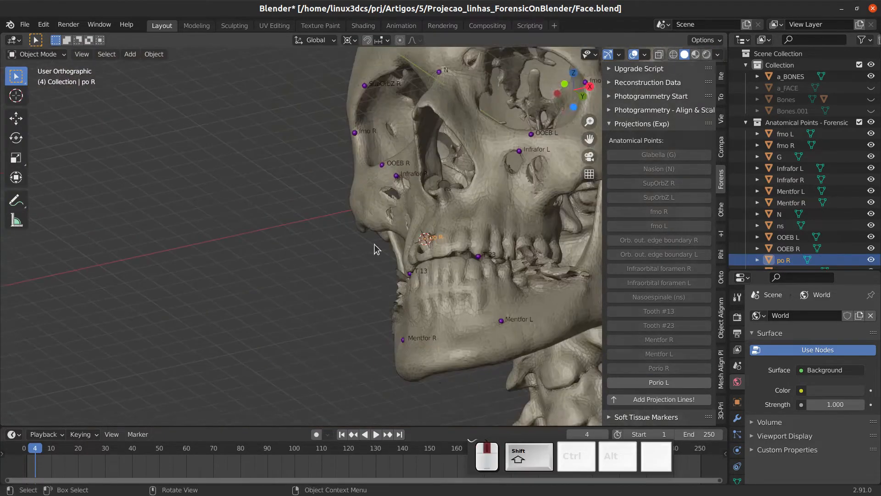
{"action": "middle_click_drag", "start_coordinate": [375, 246], "coordinate": [252, 262]}
{"action": "scroll", "coordinate": [317, 229], "scroll_direction": "up", "scroll_amount": 2}
{"action": "middle_click_drag", "start_coordinate": [360, 195], "coordinate": [330, 180]}
{"action": "scroll", "coordinate": [331, 180], "scroll_direction": "up", "scroll_amount": 1}
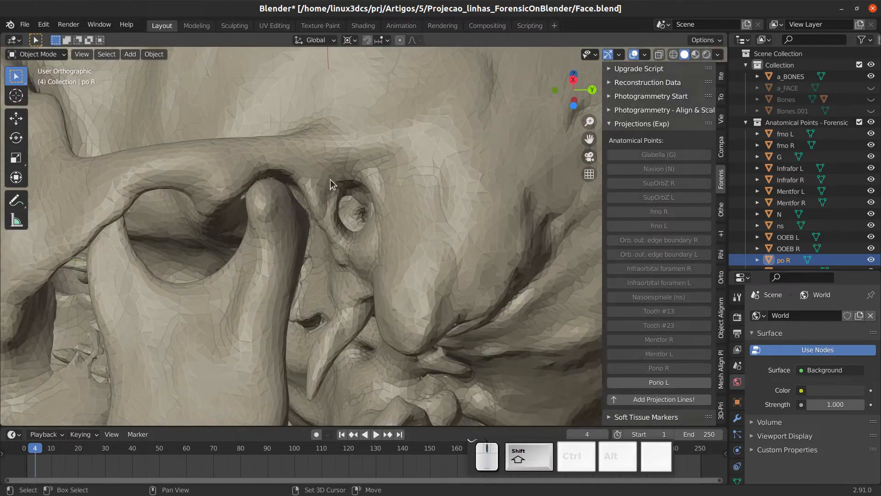
{"action": "right_click", "coordinate": [344, 179], "text": "shift"}
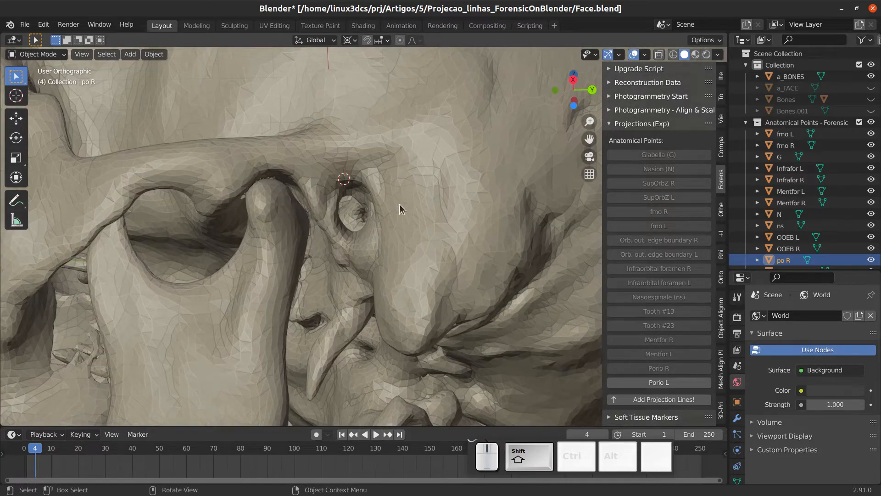
{"action": "left_click", "coordinate": [659, 382]}
- Return to front orthographic view with the face framed and generate the projection lines from the anatomical points
{"action": "scroll", "coordinate": [360, 274], "scroll_direction": "down", "scroll_amount": 5}
{"action": "middle_click_drag", "start_coordinate": [360, 274], "coordinate": [424, 307]}
{"action": "key", "text": "KP_1"}
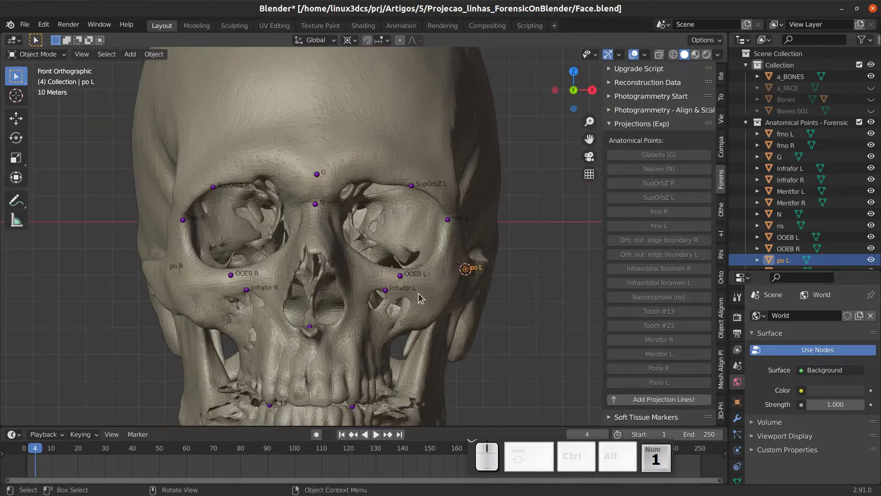
{"action": "middle_click_drag", "start_coordinate": [528, 343], "coordinate": [541, 293], "text": "shift"}
{"action": "middle_click_drag", "start_coordinate": [396, 272], "coordinate": [394, 253], "text": "shift"}
{"action": "mouse_move", "coordinate": [392, 296]}
{"action": "middle_mouse_down", "text": "ctrl"}
{"action": "mouse_move", "coordinate": [387, 279]}
{"action": "mouse_move", "coordinate": [368, 301]}
{"action": "mouse_move", "coordinate": [388, 299]}
{"action": "mouse_move", "coordinate": [384, 308]}
{"action": "middle_mouse_up", "text": "ctrl"}
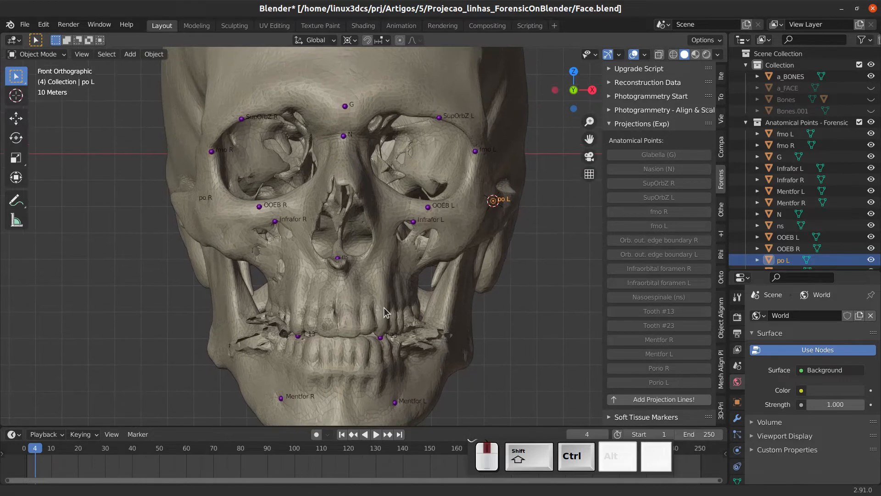
{"action": "left_click", "coordinate": [663, 399]}
- Examine the generated projection lines over the whole skull and around the right orbit
{"action": "scroll", "coordinate": [337, 366], "scroll_direction": "down", "scroll_amount": 3}
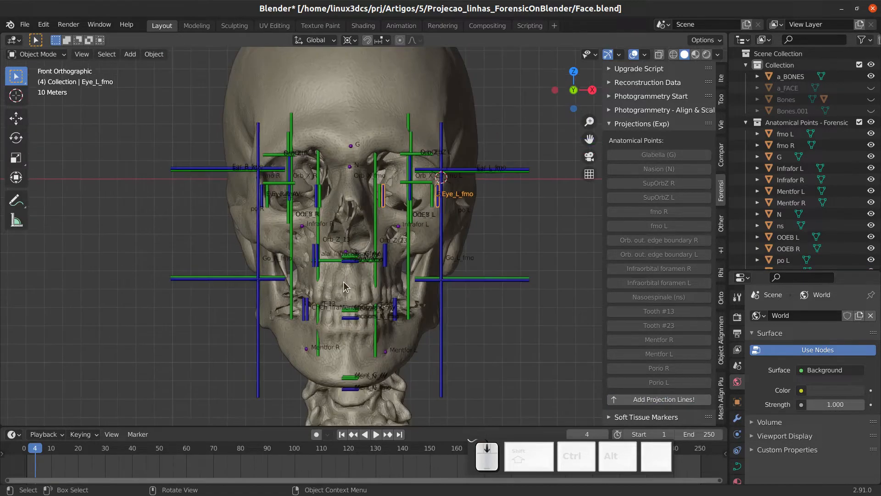
{"action": "scroll", "coordinate": [337, 366], "scroll_direction": "up", "scroll_amount": 5}
{"action": "scroll", "coordinate": [446, 270], "scroll_direction": "down", "scroll_amount": 3}
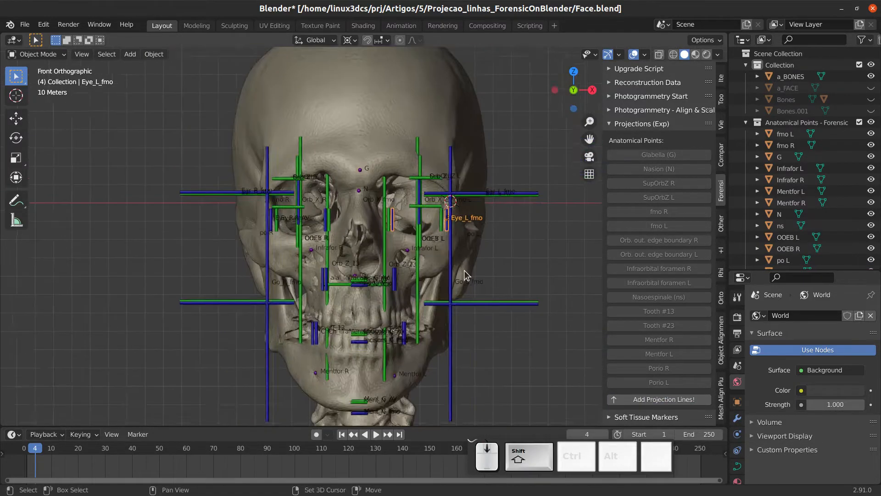
{"action": "middle_click_drag", "start_coordinate": [463, 272], "coordinate": [452, 255], "text": "shift"}
{"action": "scroll", "coordinate": [370, 242], "scroll_direction": "up", "scroll_amount": 2}
{"action": "middle_click_drag", "start_coordinate": [370, 241], "coordinate": [369, 260], "text": "shift"}
{"action": "scroll", "coordinate": [368, 260], "scroll_direction": "up", "scroll_amount": 5}
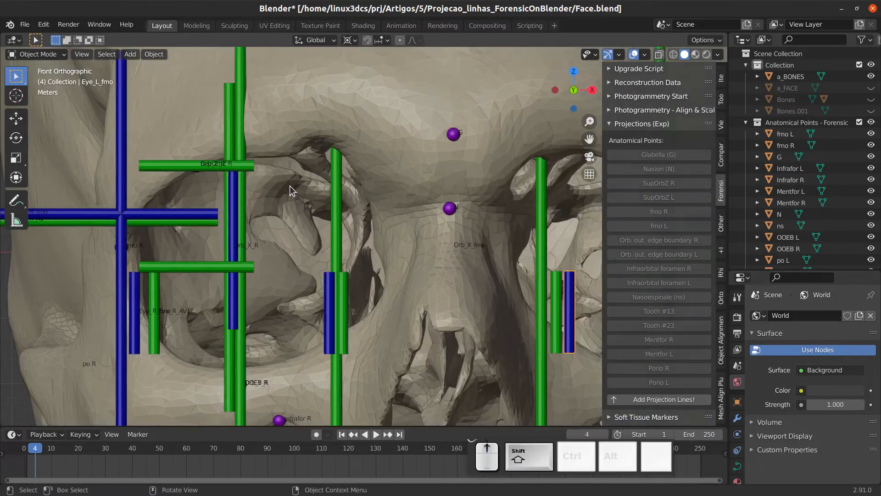
{"action": "middle_click_drag", "start_coordinate": [290, 186], "coordinate": [358, 259], "text": "shift"}
{"action": "scroll", "coordinate": [322, 246], "scroll_direction": "up", "scroll_amount": 3}
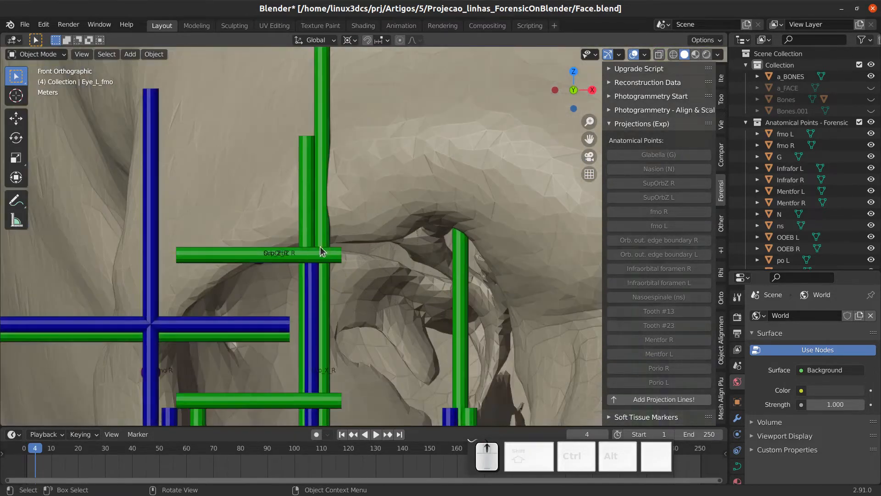
- Select the Orb_Z_R projection line at the right orbit and try shifting it along the global X axis
{"action": "left_click", "coordinate": [235, 261]}
{"action": "scroll", "coordinate": [234, 260], "scroll_direction": "up", "scroll_amount": 3}
{"action": "scroll", "coordinate": [377, 236], "scroll_direction": "down", "scroll_amount": 4}
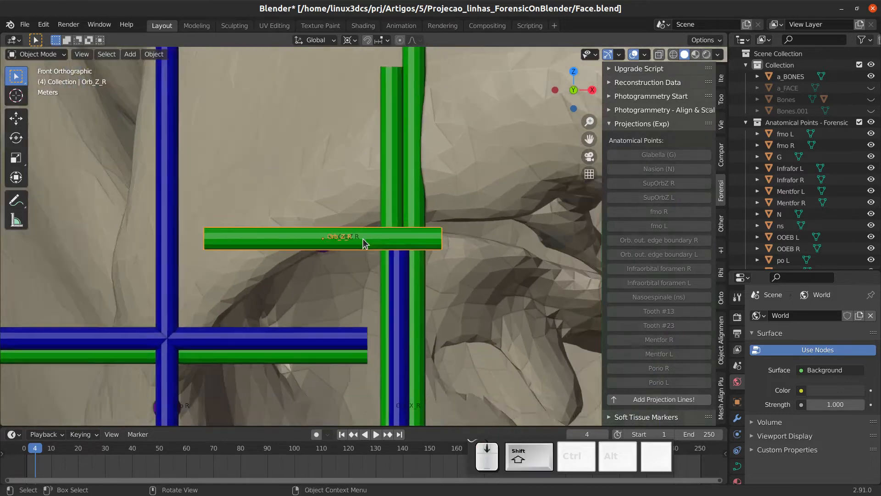
{"action": "scroll", "coordinate": [333, 240], "scroll_direction": "down", "scroll_amount": 2}
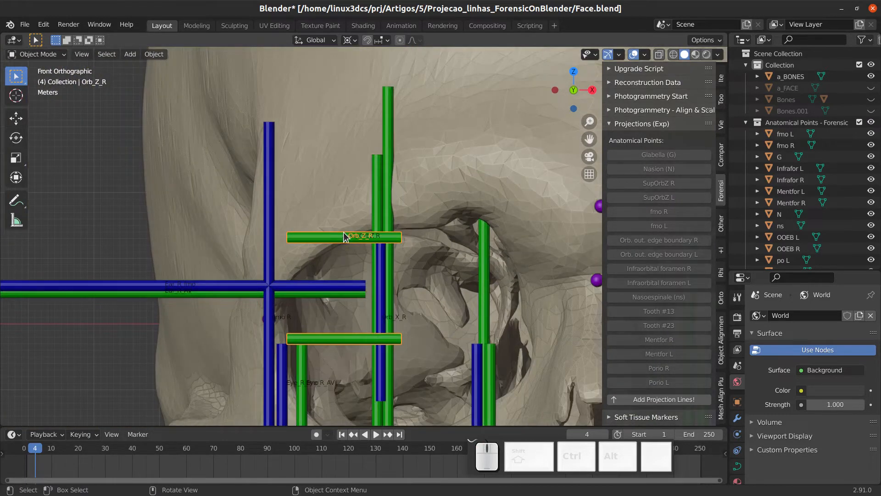
{"action": "key", "text": "g"}
{"action": "key", "text": "x"}
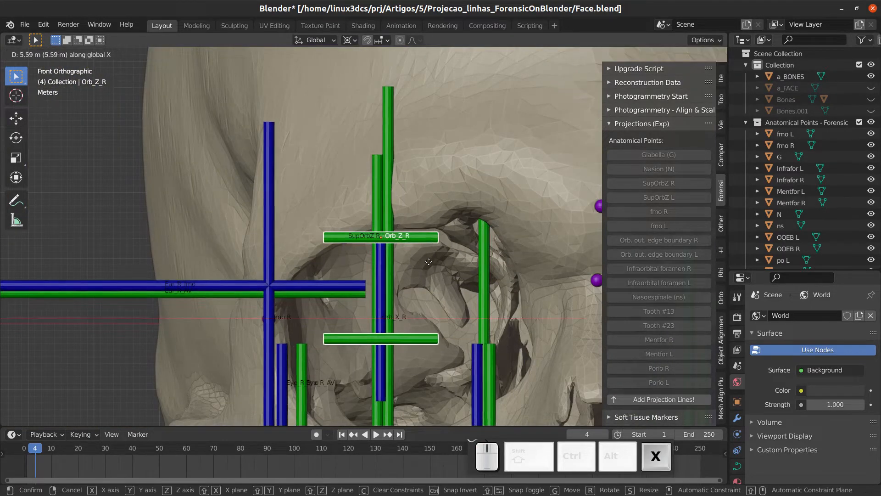
{"action": "right_click", "coordinate": [407, 267]}
{"action": "key", "text": "g"}
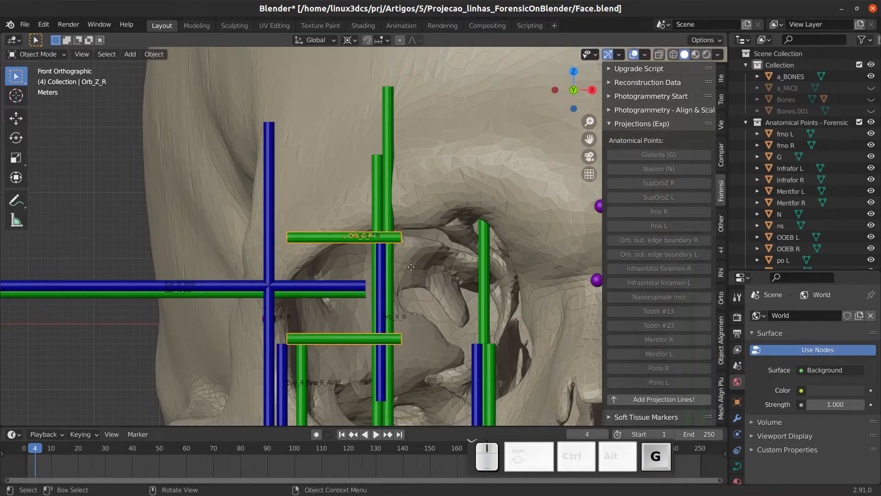
{"action": "left_click", "coordinate": [436, 260]}
- Tilt the view to expose the SupOrbZ R point behind the Orb_Z_R line and select that point
{"action": "scroll", "coordinate": [316, 268], "scroll_direction": "up", "scroll_amount": 8}
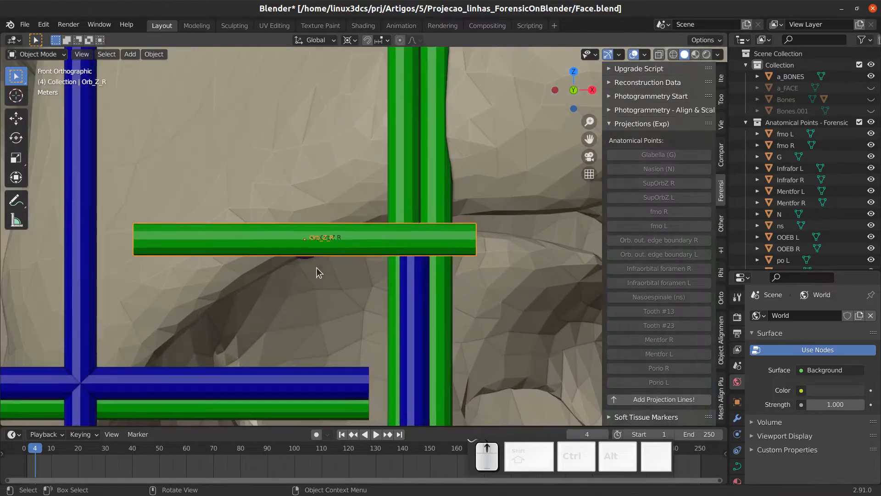
{"action": "middle_click_drag", "start_coordinate": [307, 259], "coordinate": [317, 218]}
{"action": "left_click", "coordinate": [310, 324]}
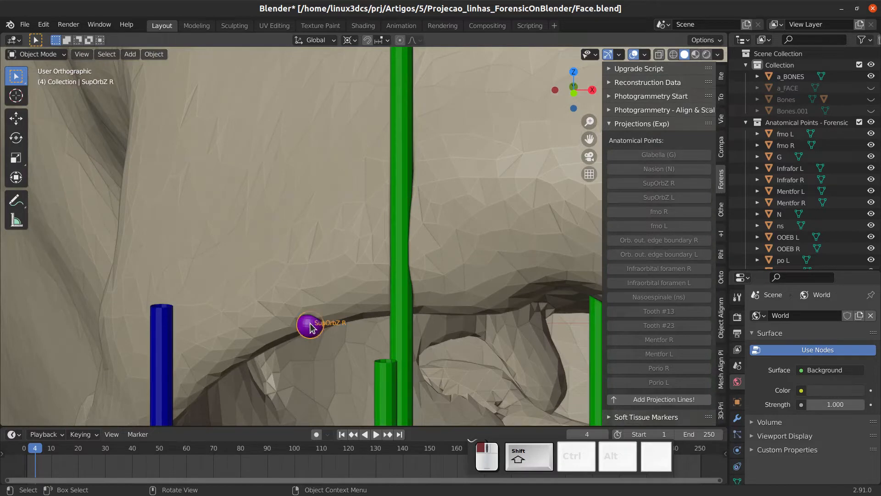
{"action": "scroll", "coordinate": [392, 303], "scroll_direction": "down", "scroll_amount": 3}
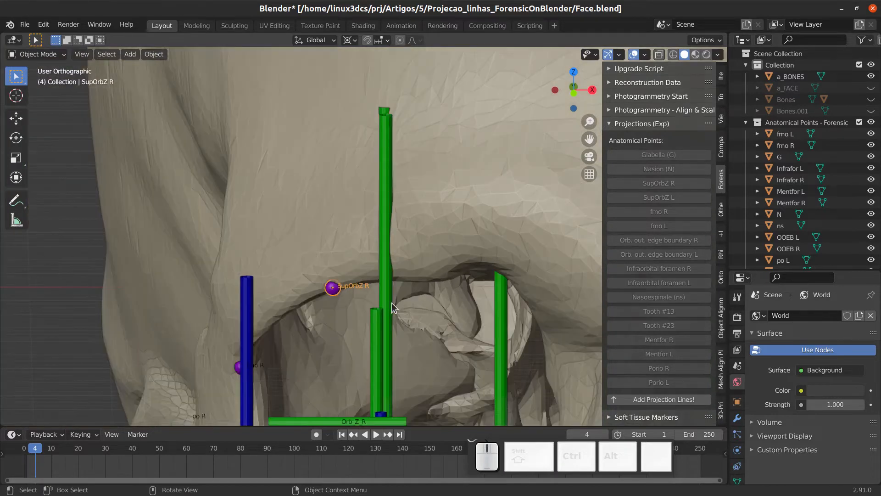
- Return to front orthographic view and examine how the projection lines frame the right orbit
{"action": "key", "text": "KP_1"}
{"action": "middle_click_drag", "start_coordinate": [298, 194], "coordinate": [284, 227], "text": "shift"}
{"action": "scroll", "coordinate": [346, 263], "scroll_direction": "down", "scroll_amount": 3}
{"action": "scroll", "coordinate": [358, 257], "scroll_direction": "up", "scroll_amount": 5}
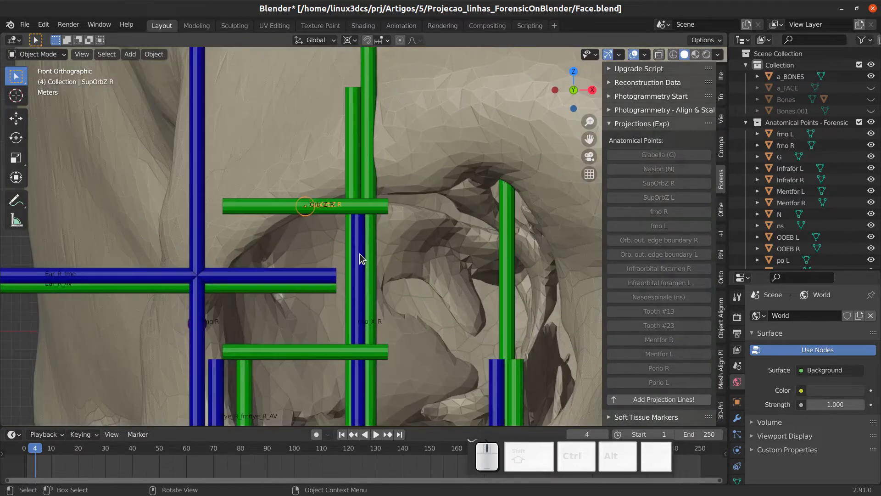
{"action": "scroll", "coordinate": [372, 254], "scroll_direction": "down", "scroll_amount": 4}
{"action": "middle_click_drag", "start_coordinate": [373, 254], "coordinate": [371, 207], "text": "shift"}
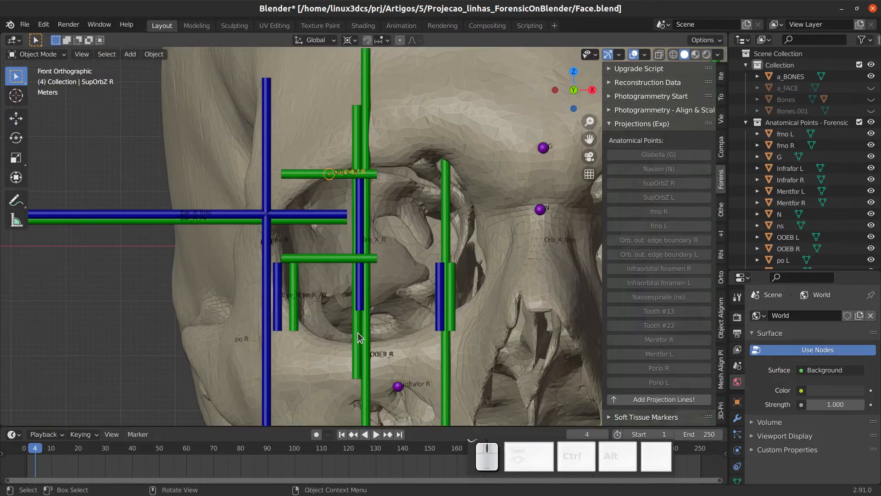
{"action": "middle_click_drag", "start_coordinate": [356, 277], "coordinate": [357, 348], "text": "shift"}
{"action": "scroll", "coordinate": [347, 259], "scroll_direction": "up", "scroll_amount": 4}
{"action": "scroll", "coordinate": [356, 257], "scroll_direction": "down", "scroll_amount": 4}
{"action": "scroll", "coordinate": [355, 252], "scroll_direction": "up", "scroll_amount": 3}
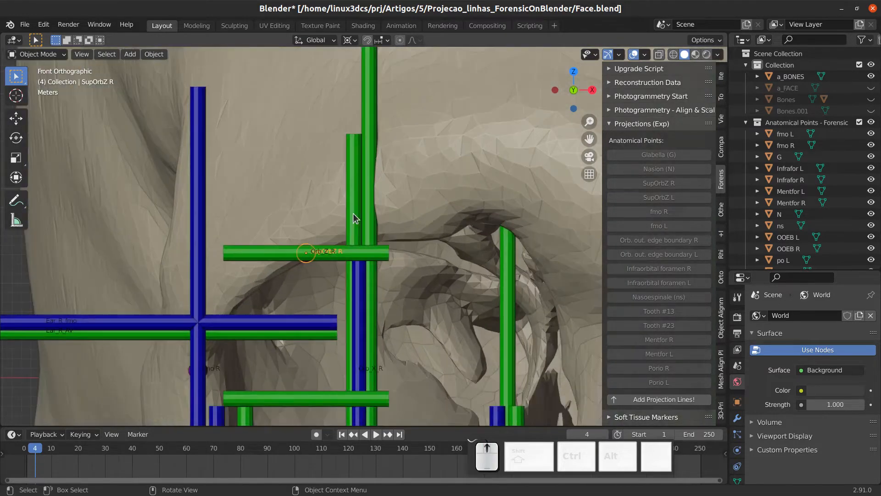
- Select the vertical Orb_X_R projection line at the right orbit and inspect it in wireframe shading before returning to solid shading
{"action": "left_click", "coordinate": [352, 176]}
{"action": "scroll", "coordinate": [349, 207], "scroll_direction": "down", "scroll_amount": 1}
{"action": "middle_click_drag", "start_coordinate": [341, 235], "coordinate": [327, 108], "text": "shift"}
{"action": "key", "text": "z"}
{"action": "left_click", "coordinate": [218, 159]}
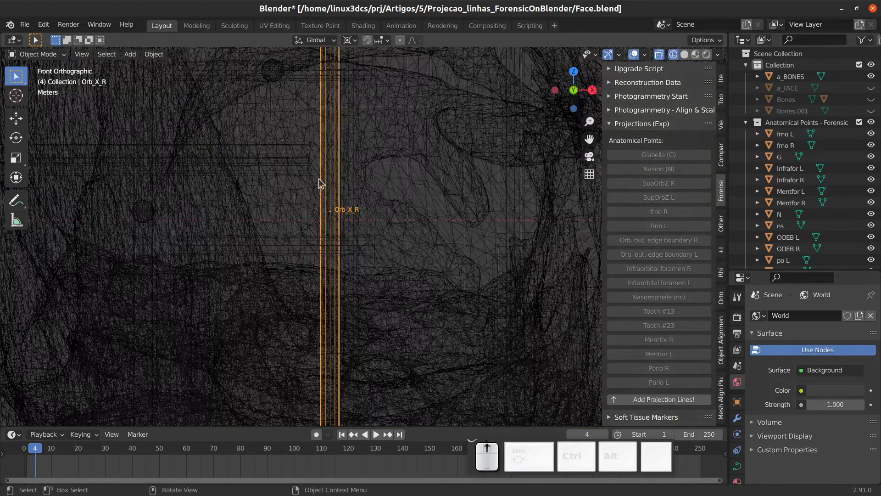
{"action": "key", "text": "z"}
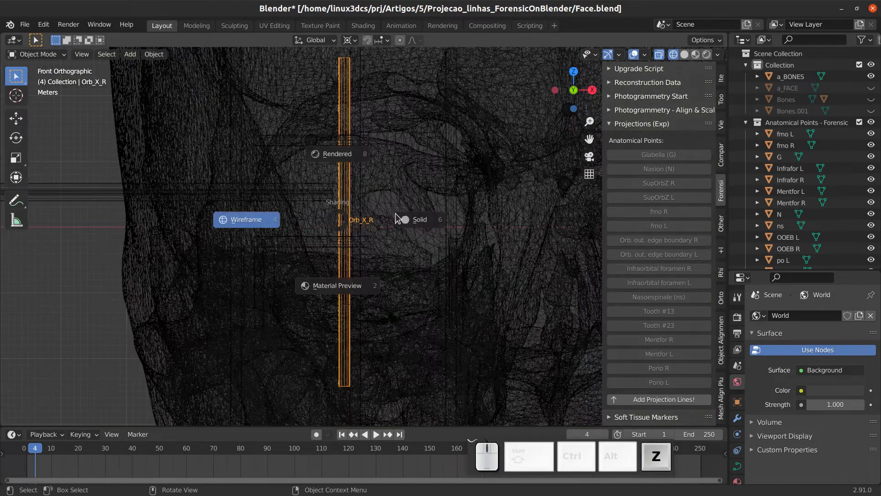
{"action": "left_click", "coordinate": [395, 213]}
{"action": "scroll", "coordinate": [345, 212], "scroll_direction": "up", "scroll_amount": 3}
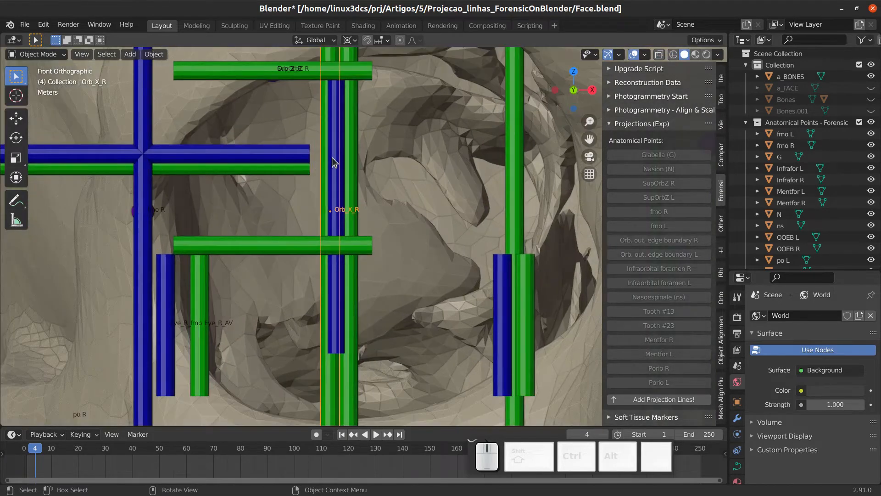
- Select the blue Orb_X_fmo projection line and examine how it crosses both orbits
{"action": "left_click", "coordinate": [331, 157]}
{"action": "scroll", "coordinate": [324, 185], "scroll_direction": "down", "scroll_amount": 4}
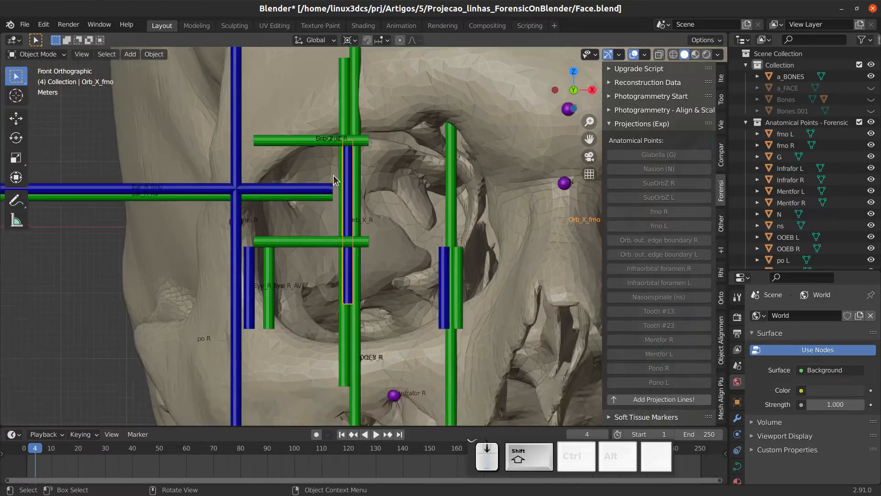
{"action": "middle_click_drag", "start_coordinate": [333, 175], "coordinate": [306, 229], "text": "shift"}
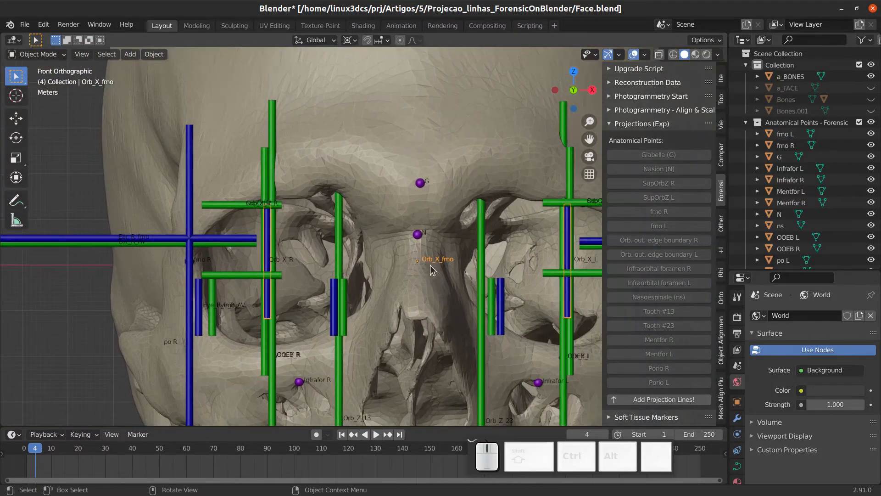
{"action": "middle_click_drag", "start_coordinate": [419, 267], "coordinate": [341, 266], "text": "shift"}
{"action": "scroll", "coordinate": [340, 266], "scroll_direction": "down", "scroll_amount": 1}
{"action": "middle_click_drag", "start_coordinate": [254, 261], "coordinate": [397, 268], "text": "shift"}
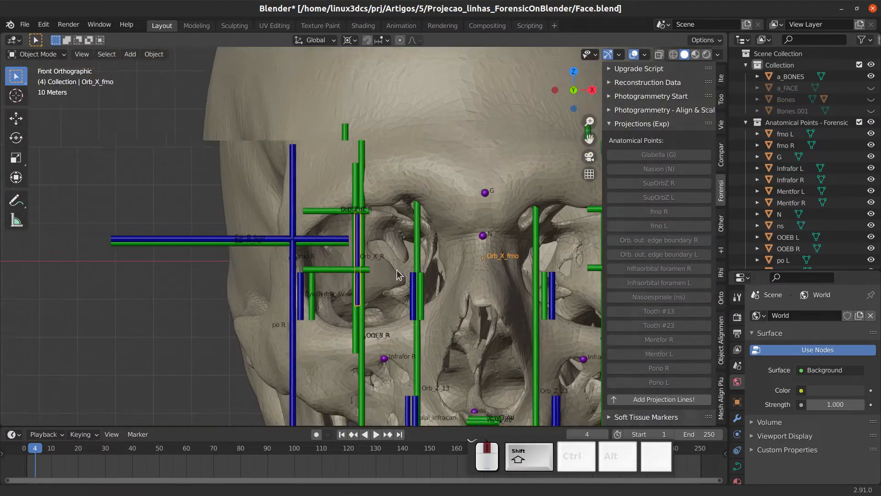
- Select the Orb_X_R and Orb_Y_R lines in turn at the right orbit to compare their positions
{"action": "scroll", "coordinate": [352, 209], "scroll_direction": "up", "scroll_amount": 6}
{"action": "left_click", "coordinate": [355, 163], "text": "shift"}
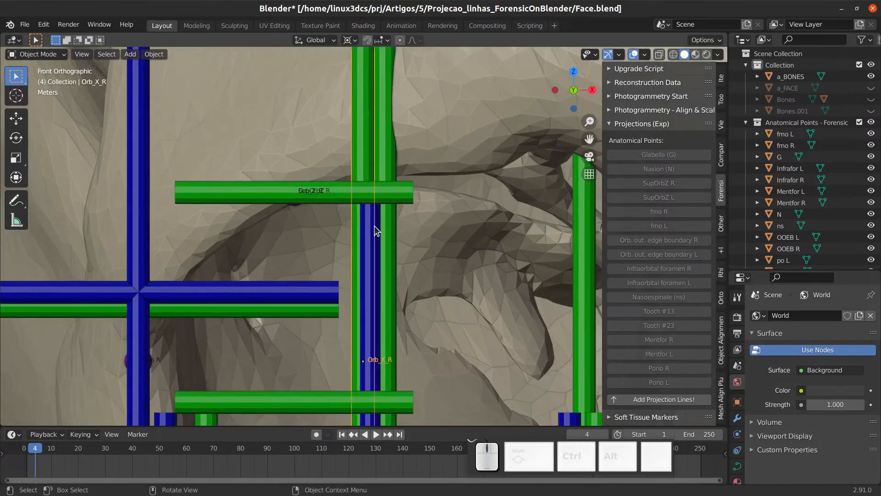
{"action": "scroll", "coordinate": [368, 166], "scroll_direction": "down", "scroll_amount": 3}
{"action": "left_click", "coordinate": [377, 167]}
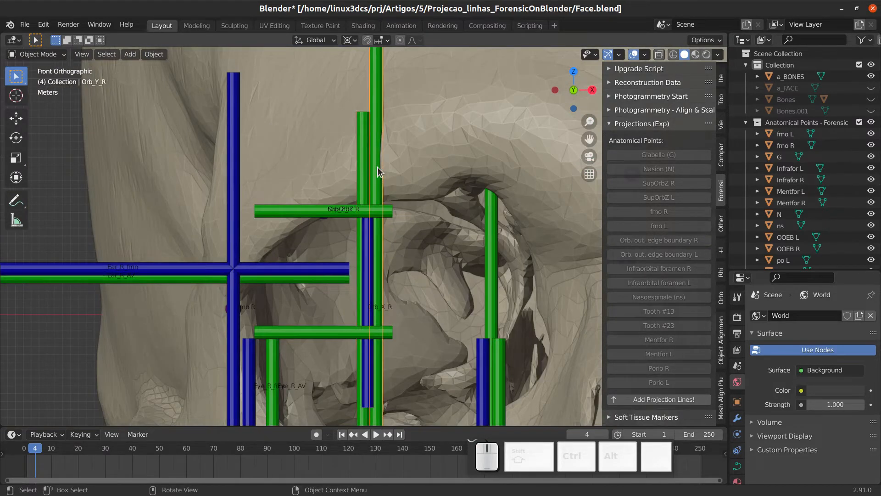
- Select the SupOrbZ R point from a tilted view and move it in front view onto the Orb_X_R line at the orbit's upper edge
{"action": "middle_click_drag", "start_coordinate": [335, 239], "coordinate": [344, 258], "text": "shift"}
{"action": "scroll", "coordinate": [343, 239], "scroll_direction": "up", "scroll_amount": 3}
{"action": "middle_click_drag", "start_coordinate": [343, 219], "coordinate": [346, 265], "text": "shift"}
{"action": "middle_click_drag", "start_coordinate": [346, 265], "coordinate": [347, 270]}
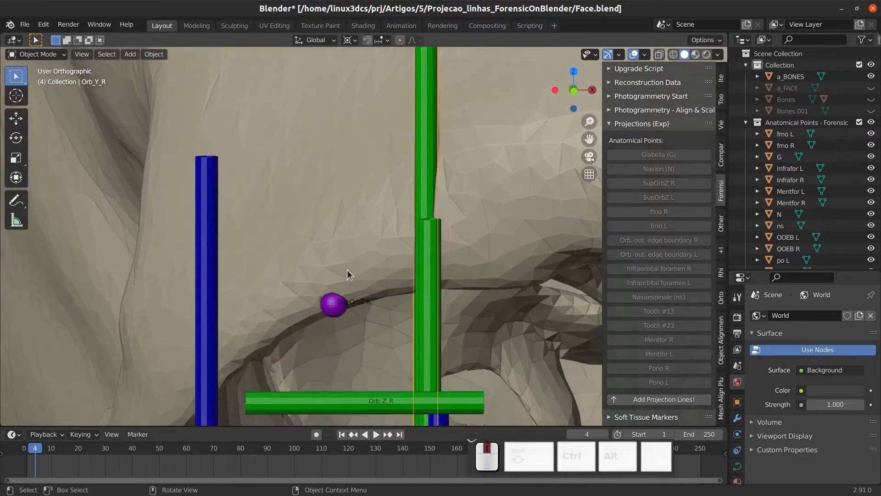
{"action": "left_click", "coordinate": [330, 303]}
{"action": "key", "text": "KP_1"}
{"action": "middle_click_drag", "start_coordinate": [291, 265], "coordinate": [268, 318], "text": "shift"}
{"action": "scroll", "coordinate": [321, 298], "scroll_direction": "up", "scroll_amount": 2}
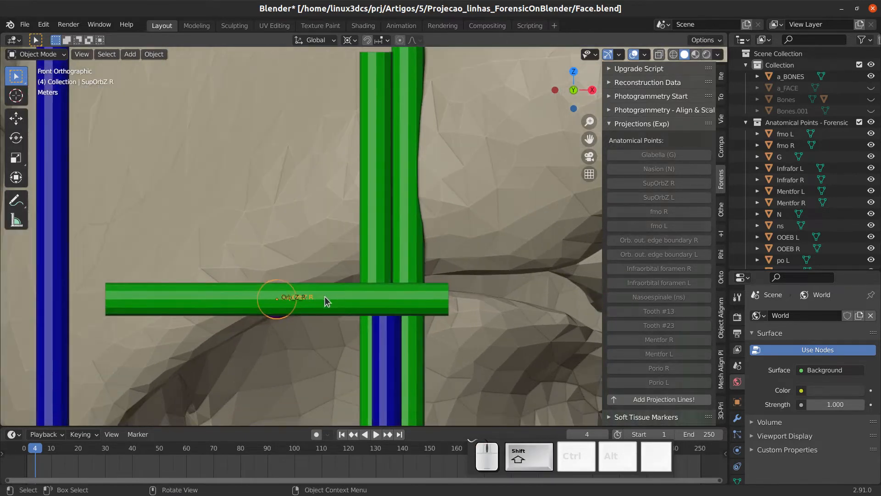
{"action": "key", "text": "g"}
{"action": "left_click", "coordinate": [420, 284]}
{"action": "scroll", "coordinate": [444, 274], "scroll_direction": "down", "scroll_amount": 4}
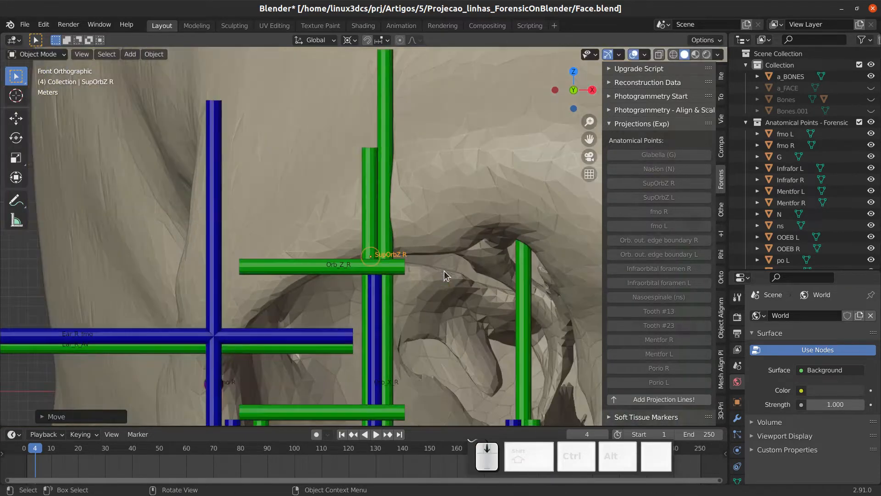
- Expose and select the SupOrbZ L point behind the Orb_Z_L line at the left orbit, then return to front view
{"action": "middle_click_drag", "start_coordinate": [445, 271], "coordinate": [131, 255], "text": "shift"}
{"action": "middle_click_drag", "start_coordinate": [569, 242], "coordinate": [357, 250], "text": "shift"}
{"action": "middle_click_drag", "start_coordinate": [532, 245], "coordinate": [356, 242], "text": "shift"}
{"action": "scroll", "coordinate": [336, 259], "scroll_direction": "down", "scroll_amount": 1}
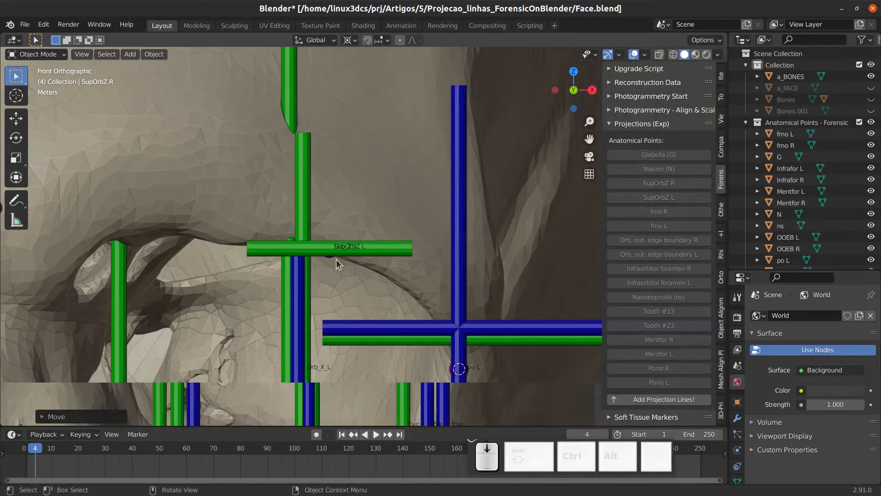
{"action": "scroll", "coordinate": [390, 201], "scroll_direction": "down", "scroll_amount": 2}
{"action": "scroll", "coordinate": [384, 185], "scroll_direction": "up", "scroll_amount": 4}
{"action": "middle_click_drag", "start_coordinate": [378, 202], "coordinate": [386, 195], "text": "shift"}
{"action": "left_click", "coordinate": [384, 211]}
{"action": "key", "text": "KP_1"}
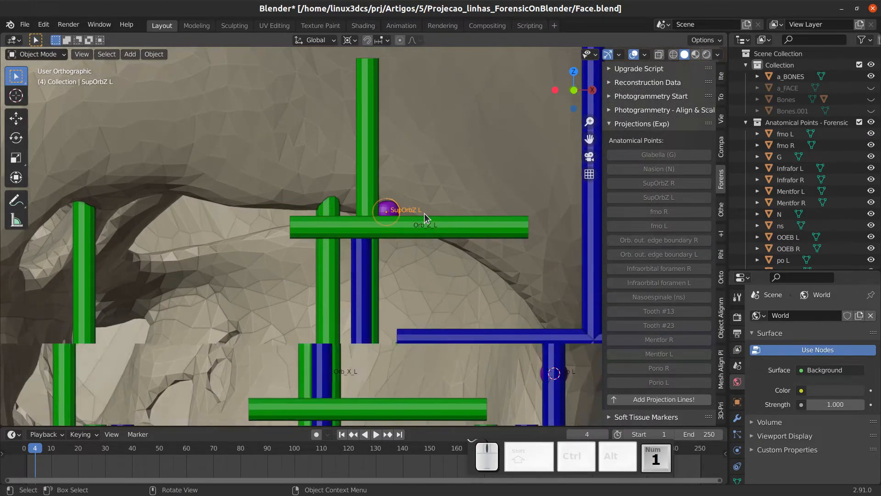
{"action": "scroll", "coordinate": [418, 207], "scroll_direction": "down", "scroll_amount": 5}
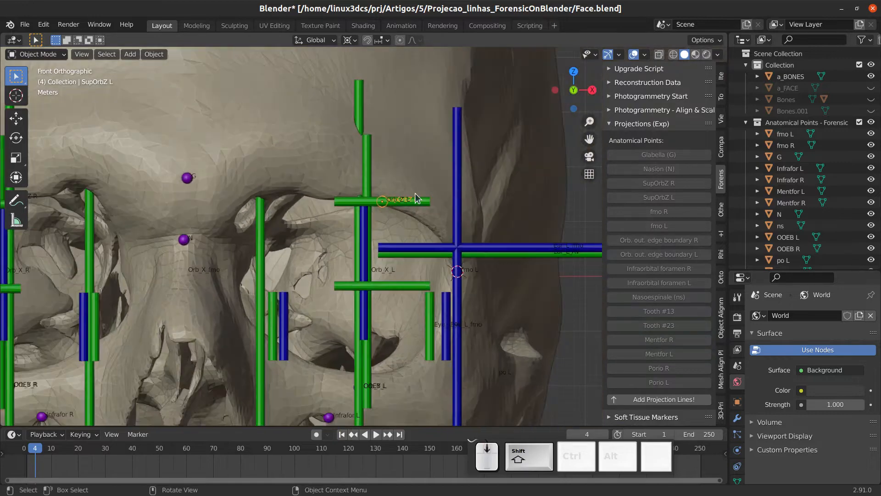
{"action": "scroll", "coordinate": [395, 228], "scroll_direction": "down", "scroll_amount": 2}
- Reselect the SupOrbZ L point and move it onto the vertical Orb_X_L line at the left orbit's upper edge
{"action": "scroll", "coordinate": [400, 218], "scroll_direction": "up", "scroll_amount": 7}
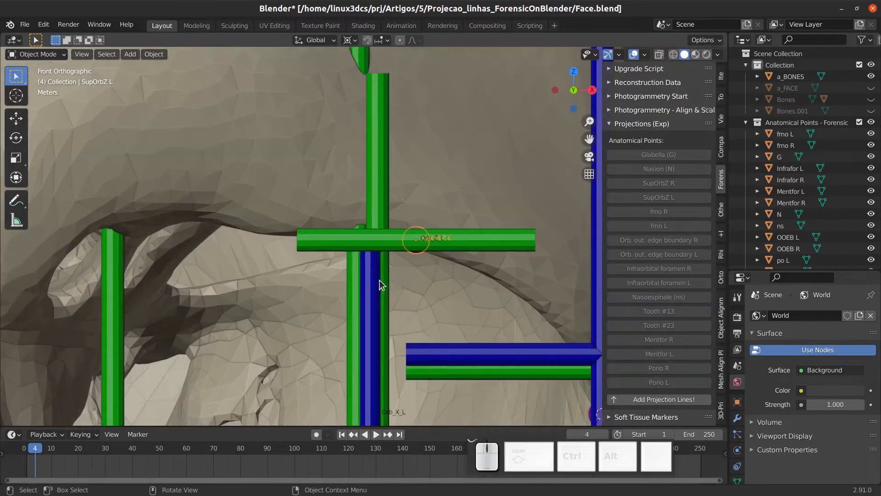
{"action": "left_click", "coordinate": [388, 284]}
{"action": "left_click", "coordinate": [414, 255]}
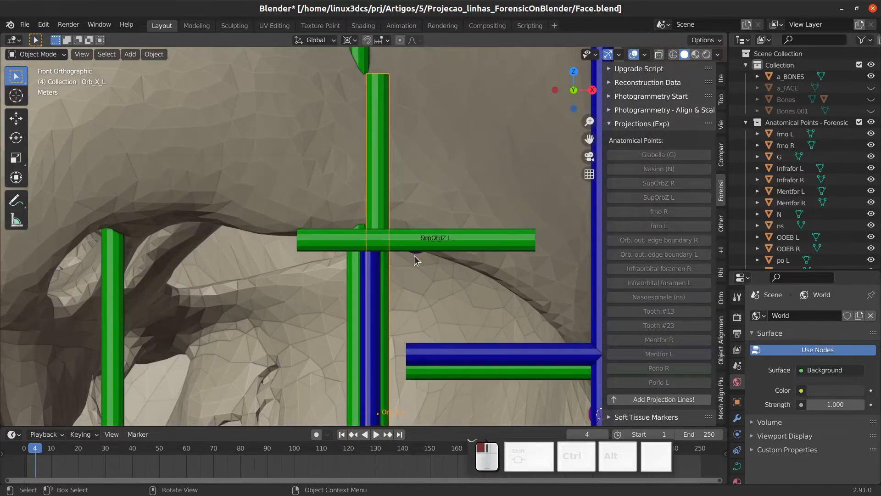
{"action": "left_click", "coordinate": [414, 252]}
{"action": "left_click", "coordinate": [416, 258]}
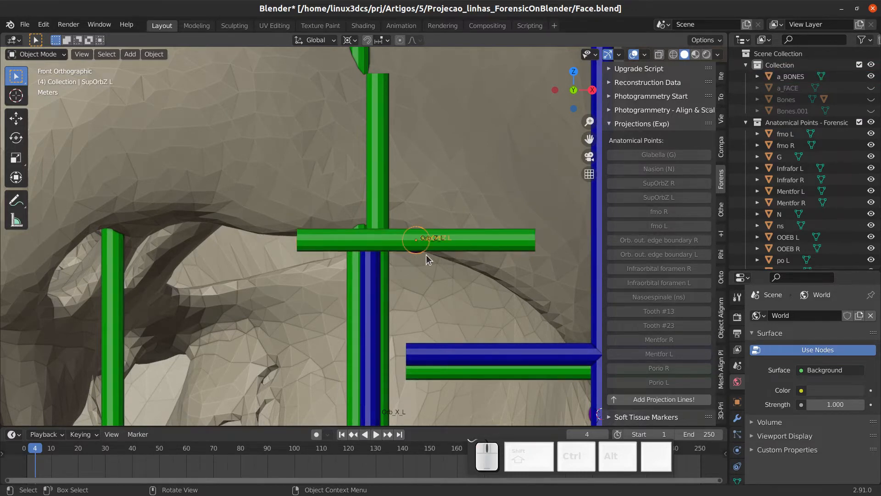
{"action": "key", "text": "g"}
{"action": "left_click", "coordinate": [429, 271]}
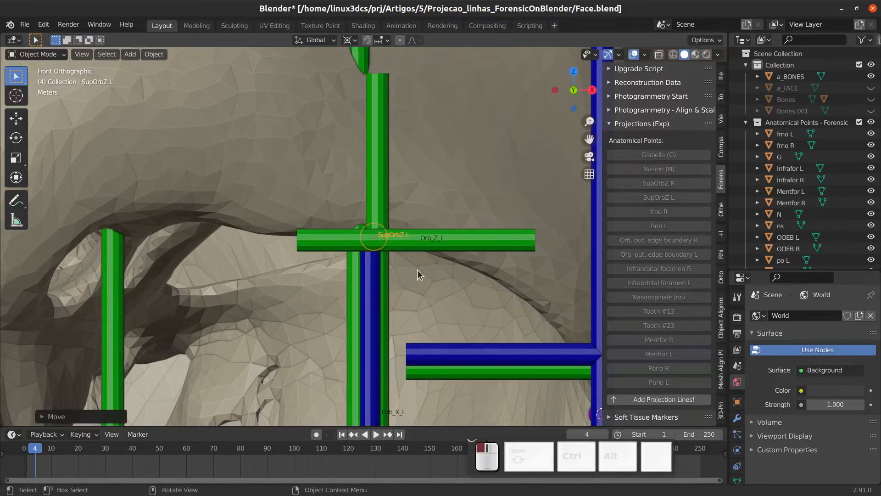
{"action": "scroll", "coordinate": [419, 273], "scroll_direction": "down", "scroll_amount": 6}
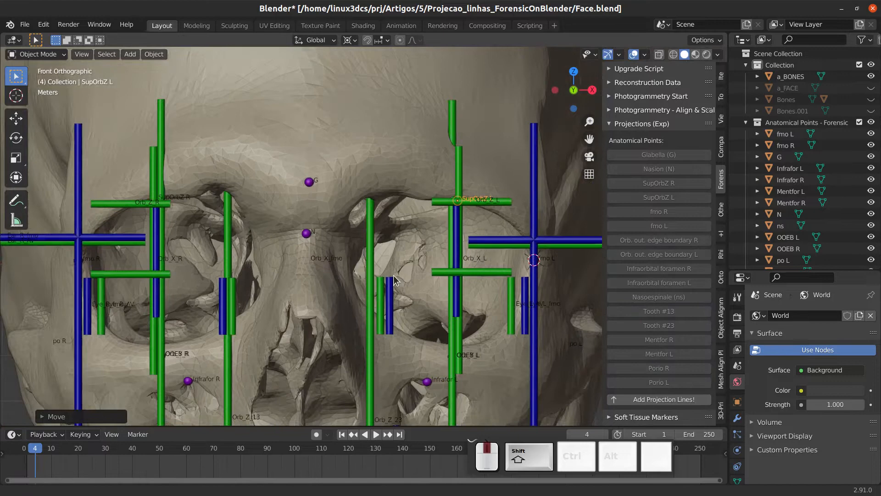
{"action": "middle_click_drag", "start_coordinate": [394, 277], "coordinate": [396, 278], "text": "shift"}
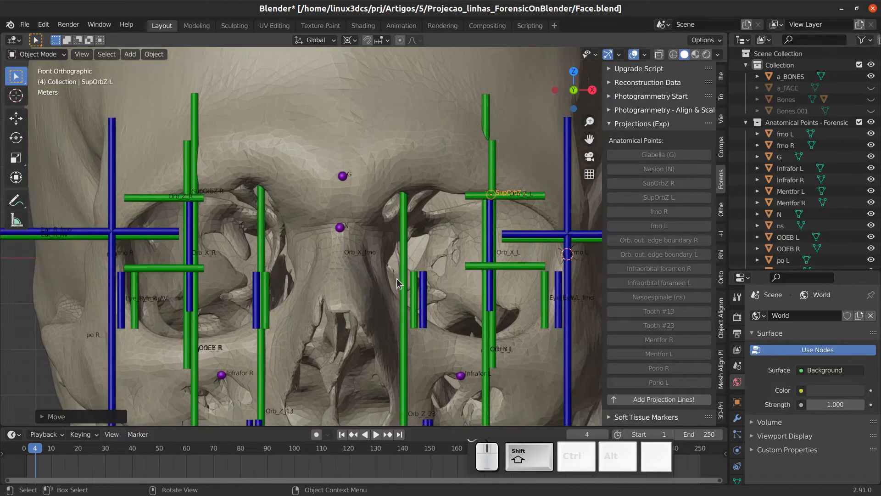
- Check the Orb_Z_L and Orb_Z_R lines and regenerate the projection lines from the moved SupOrbZ points
{"action": "middle_click_drag", "start_coordinate": [501, 217], "coordinate": [482, 215], "text": "shift"}
{"action": "left_click", "coordinate": [514, 195]}
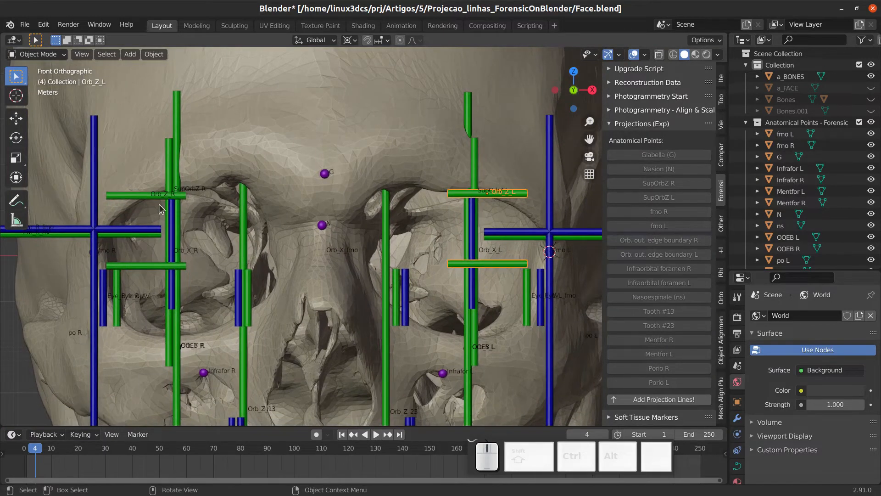
{"action": "left_click", "coordinate": [139, 199]}
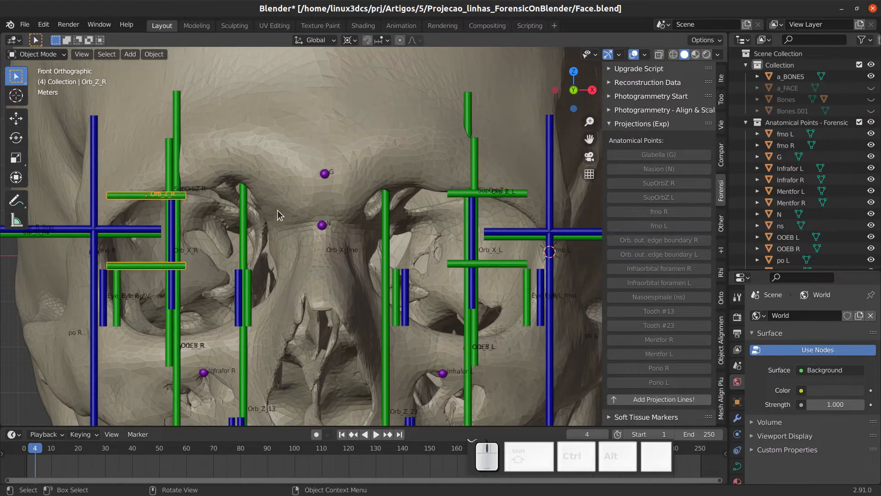
{"action": "left_click", "coordinate": [659, 399]}
{"action": "scroll", "coordinate": [345, 326], "scroll_direction": "down", "scroll_amount": 1}
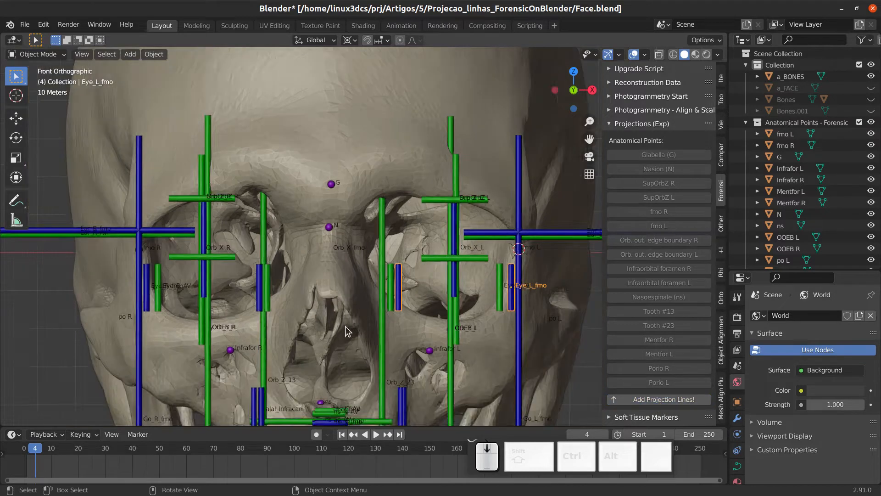
{"action": "scroll", "coordinate": [345, 325], "scroll_direction": "down", "scroll_amount": 1}
{"action": "scroll", "coordinate": [338, 313], "scroll_direction": "up", "scroll_amount": 1}
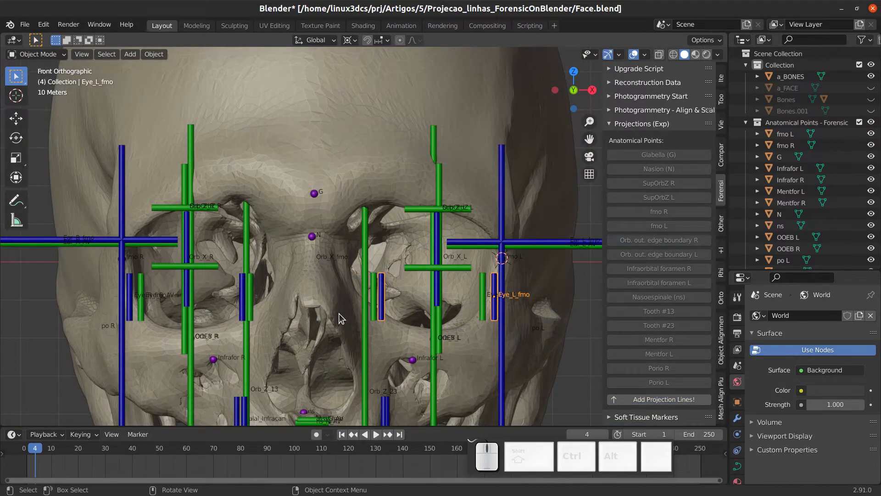
{"action": "scroll", "coordinate": [309, 294], "scroll_direction": "up", "scroll_amount": 1}
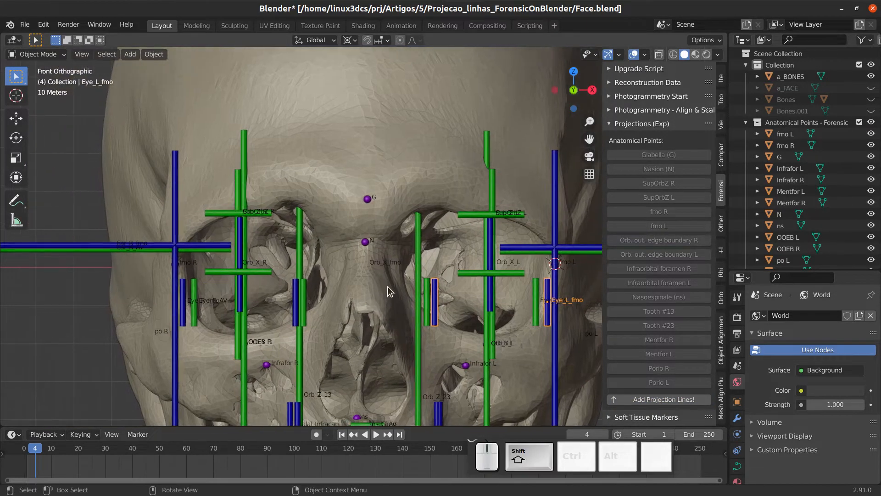
{"action": "scroll", "coordinate": [387, 285], "scroll_direction": "down", "scroll_amount": 1}
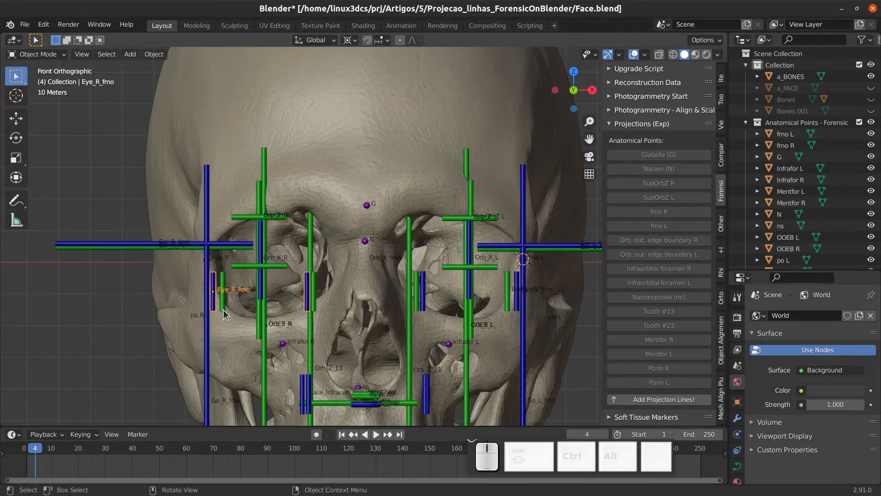
- Select the green Eye_R_AV line at the right orbit and try shifting it along the global X axis toward the blue Eye_R_fmo line
{"action": "left_click", "coordinate": [222, 310]}
{"action": "scroll", "coordinate": [248, 338], "scroll_direction": "up", "scroll_amount": 1}
{"action": "scroll", "coordinate": [340, 285], "scroll_direction": "up", "scroll_amount": 4}
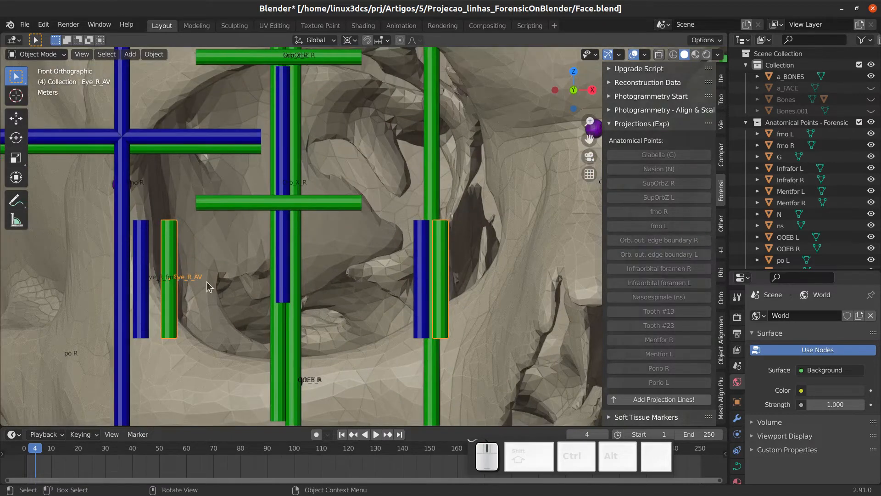
{"action": "key", "text": "g"}
{"action": "key", "text": "x"}
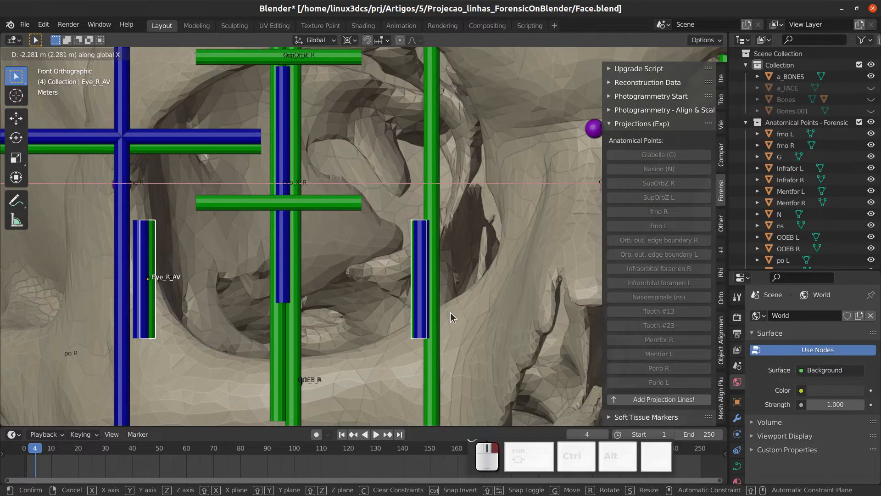
{"action": "left_click", "coordinate": [451, 312]}
- Examine the regenerated projection lines around both orbits and down to the nasal area
{"action": "scroll", "coordinate": [505, 280], "scroll_direction": "down", "scroll_amount": 5}
{"action": "scroll", "coordinate": [276, 294], "scroll_direction": "up", "scroll_amount": 3}
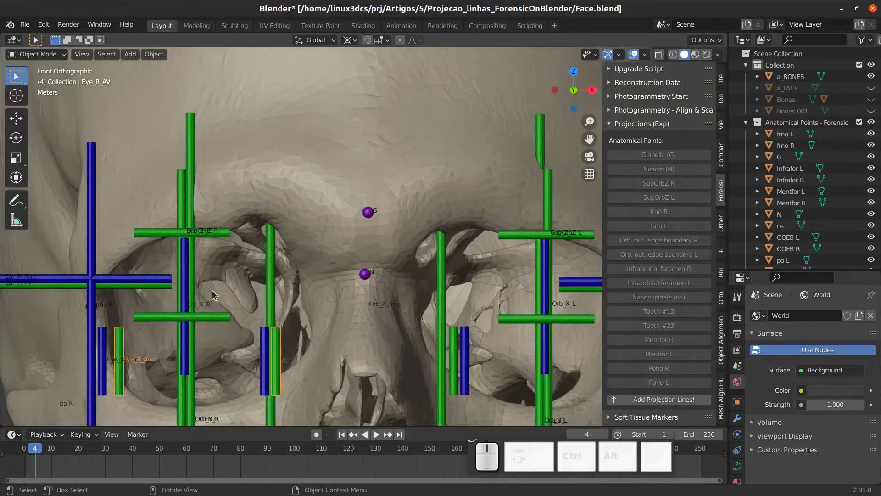
{"action": "scroll", "coordinate": [211, 290], "scroll_direction": "down", "scroll_amount": 1}
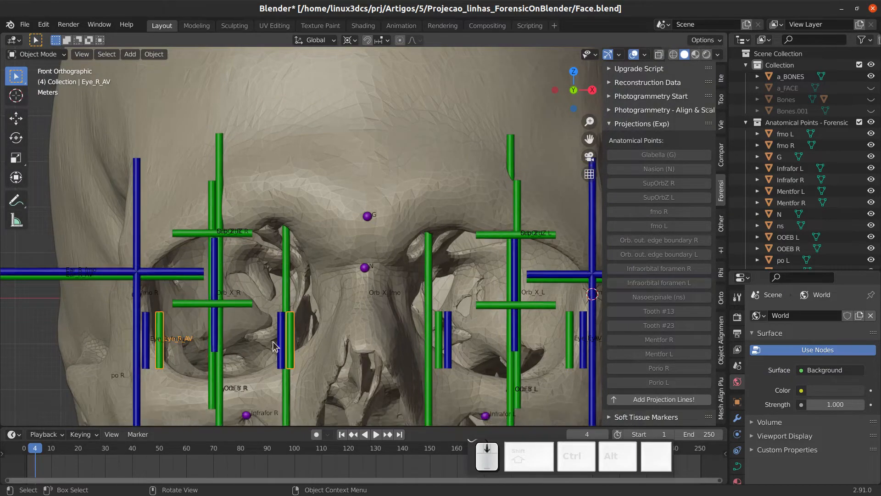
{"action": "scroll", "coordinate": [312, 328], "scroll_direction": "down", "scroll_amount": 1}
{"action": "middle_click_drag", "start_coordinate": [318, 324], "coordinate": [300, 284], "text": "shift"}
{"action": "scroll", "coordinate": [298, 241], "scroll_direction": "up", "scroll_amount": 2}
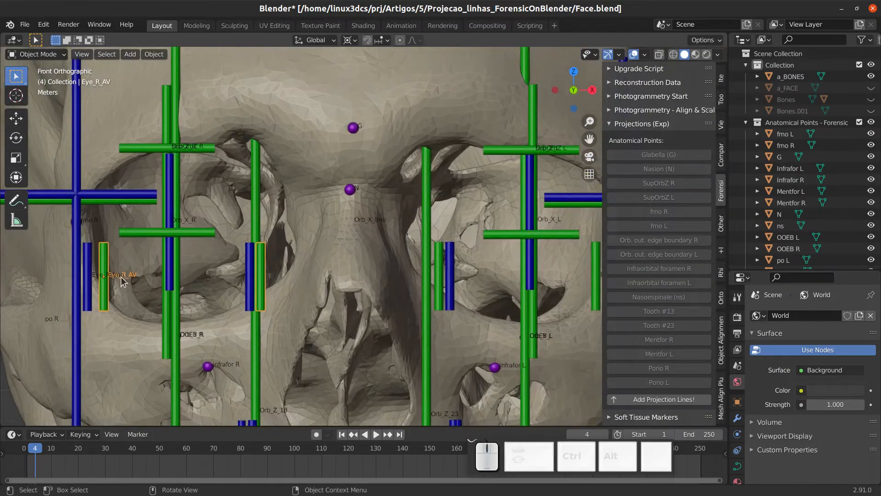
{"action": "middle_click_drag", "start_coordinate": [153, 260], "coordinate": [178, 350], "text": "shift"}
{"action": "scroll", "coordinate": [256, 269], "scroll_direction": "down", "scroll_amount": 1}
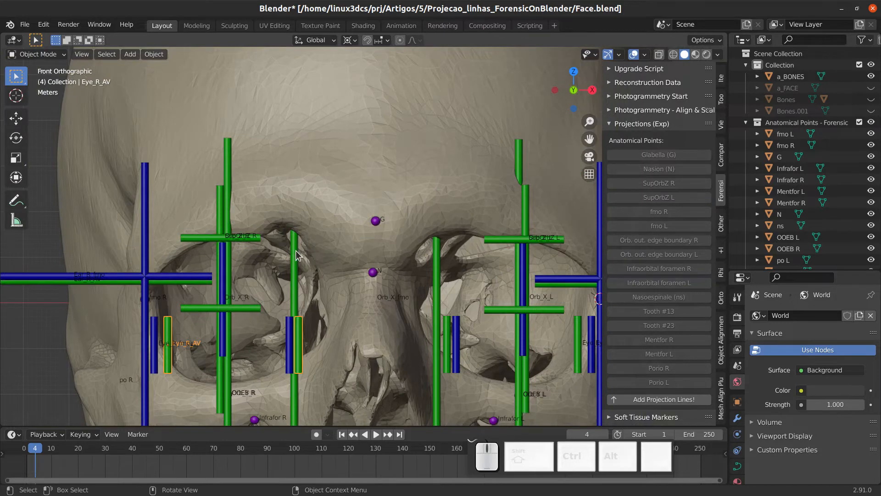
{"action": "scroll", "coordinate": [290, 249], "scroll_direction": "down", "scroll_amount": 2}
{"action": "scroll", "coordinate": [315, 257], "scroll_direction": "up", "scroll_amount": 2}
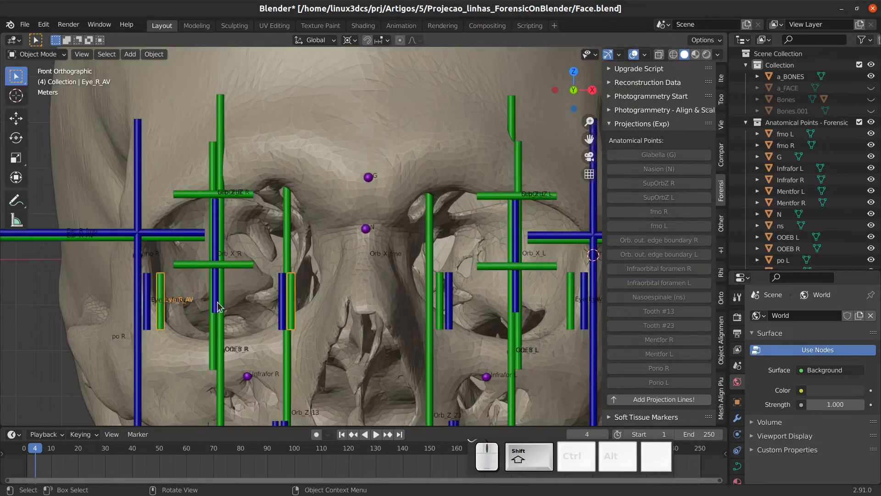
{"action": "middle_click_drag", "start_coordinate": [216, 302], "coordinate": [241, 299], "text": "shift"}
{"action": "middle_click_drag", "start_coordinate": [256, 259], "coordinate": [251, 277], "text": "shift"}
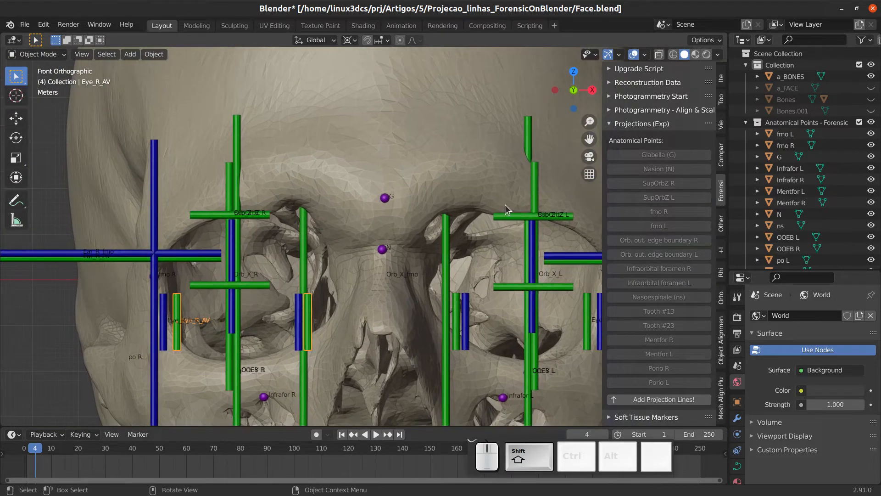
{"action": "middle_click_drag", "start_coordinate": [414, 239], "coordinate": [388, 194], "text": "shift"}
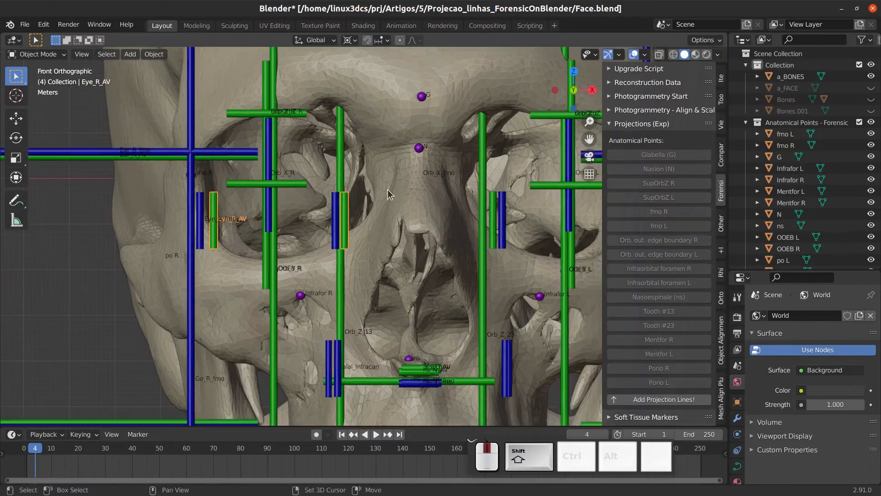
- Select the OOEB R point below the right orbit and move it sideways onto the vertical Orb_X_R line
{"action": "left_click", "coordinate": [275, 330]}
{"action": "scroll", "coordinate": [293, 327], "scroll_direction": "up", "scroll_amount": 2}
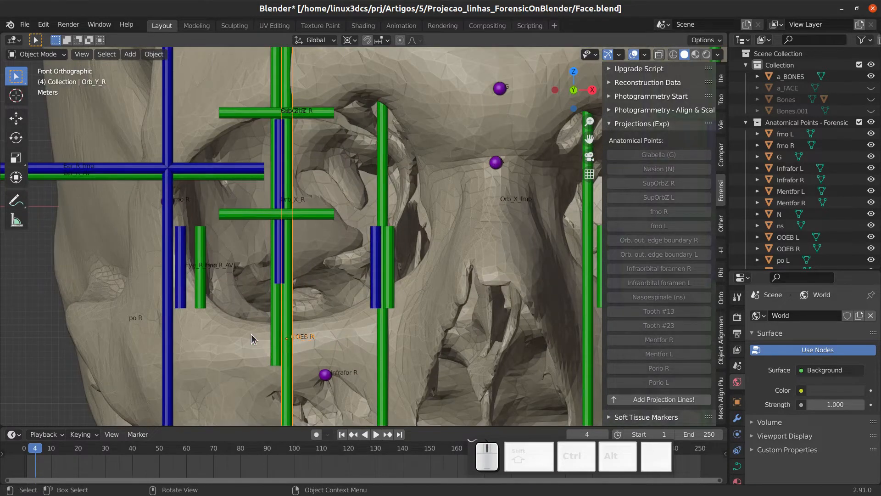
{"action": "middle_click_drag", "start_coordinate": [252, 334], "coordinate": [227, 318]}
{"action": "left_click", "coordinate": [244, 310]}
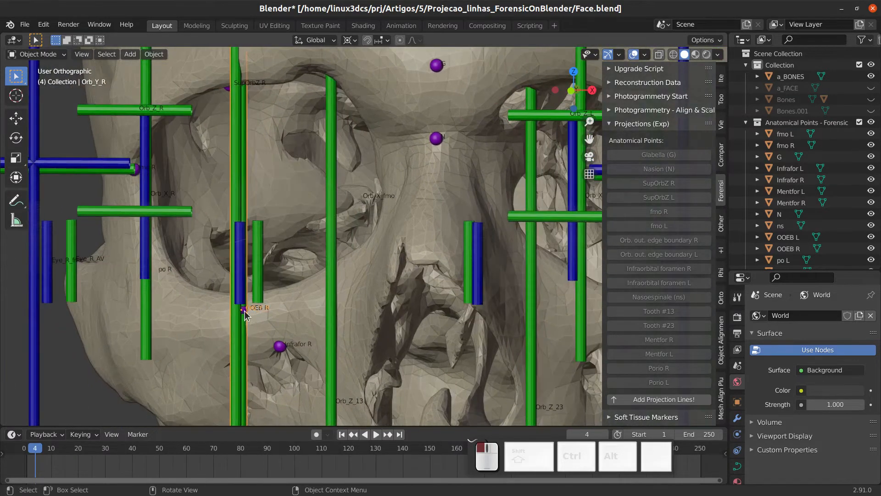
{"action": "key", "text": "KP_1"}
{"action": "scroll", "coordinate": [287, 303], "scroll_direction": "up", "scroll_amount": 3}
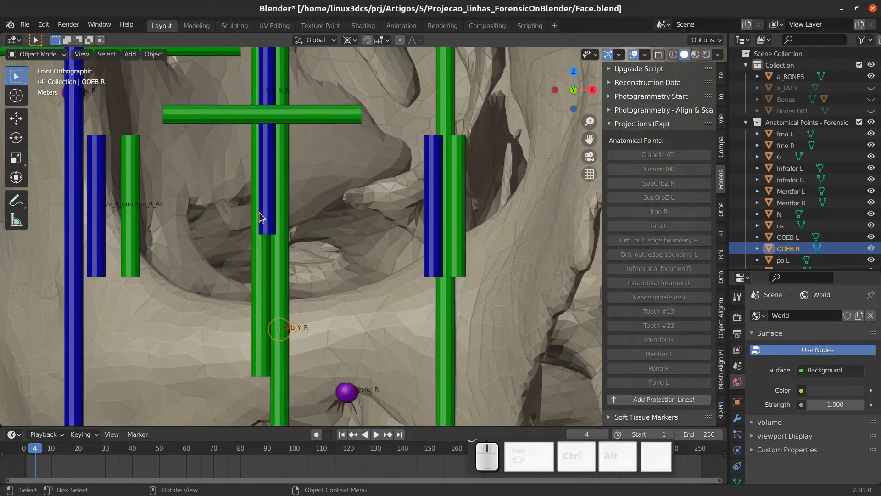
{"action": "key", "text": "g"}
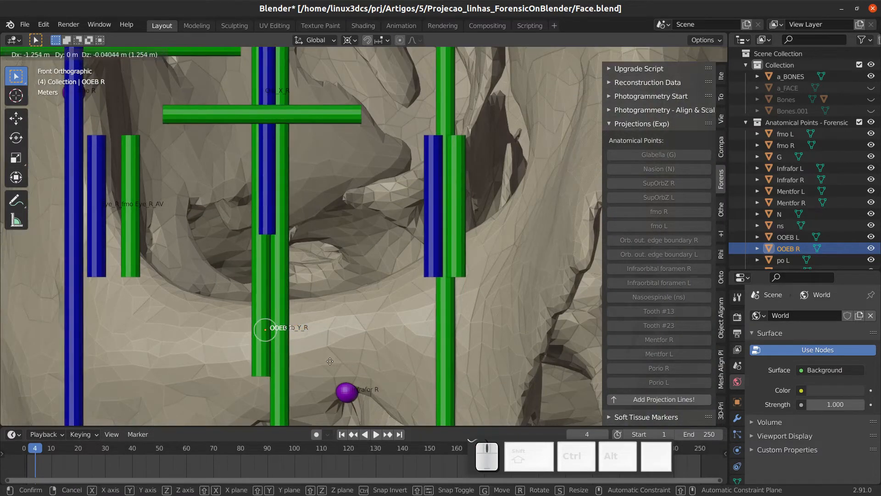
{"action": "left_click", "coordinate": [329, 360]}
- Lower the OOEB R point along the global Z axis on the bone below the right orbit
{"action": "scroll", "coordinate": [298, 329], "scroll_direction": "down", "scroll_amount": 5}
{"action": "middle_click_drag", "start_coordinate": [299, 328], "coordinate": [383, 335]}
{"action": "middle_click_drag", "start_coordinate": [583, 337], "coordinate": [281, 276], "text": "shift"}
{"action": "scroll", "coordinate": [284, 275], "scroll_direction": "up", "scroll_amount": 6}
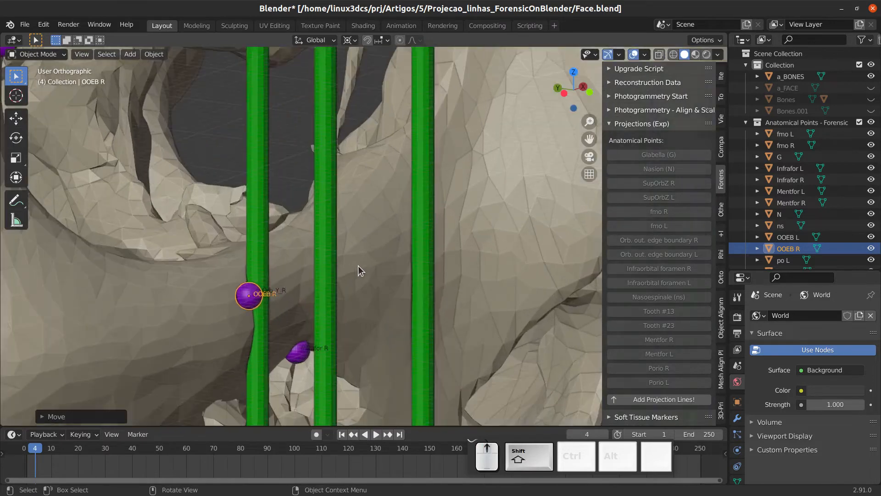
{"action": "middle_click_drag", "start_coordinate": [358, 266], "coordinate": [414, 244]}
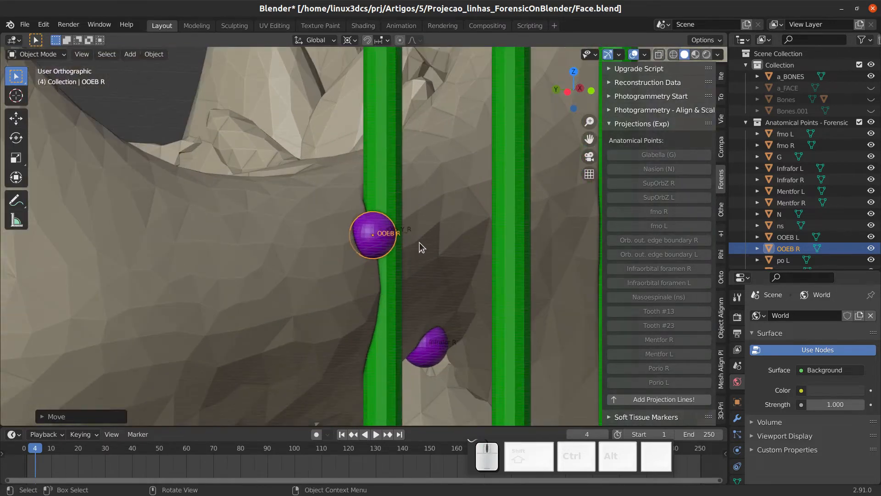
{"action": "key", "text": "g"}
{"action": "key", "text": "z"}
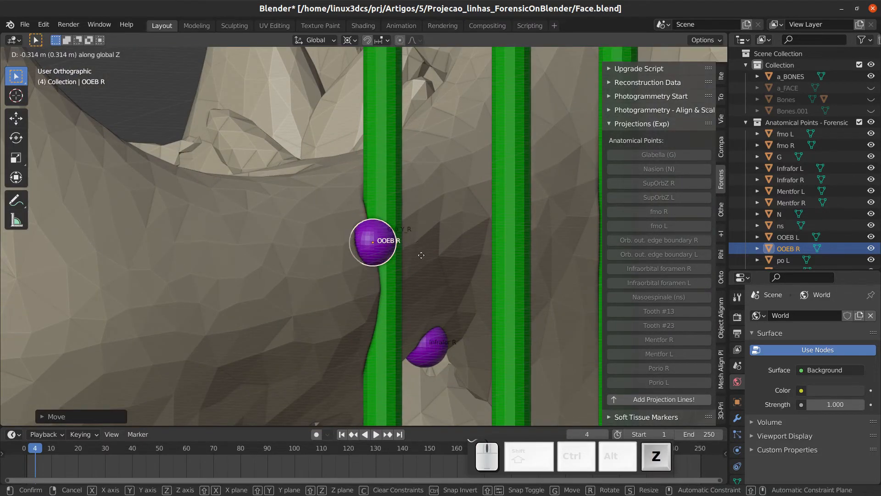
{"action": "left_click", "coordinate": [421, 284]}
- Select the OOEB L point below the left orbit and move it sideways onto the vertical Orb_X_L line
{"action": "scroll", "coordinate": [361, 285], "scroll_direction": "down", "scroll_amount": 4}
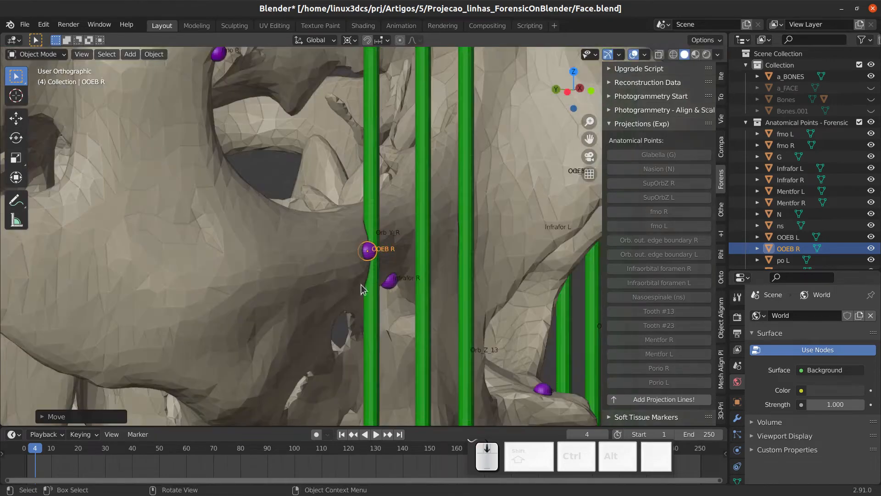
{"action": "key", "text": "KP_1"}
{"action": "middle_click_drag", "start_coordinate": [343, 285], "coordinate": [355, 267]}
{"action": "left_click", "coordinate": [332, 214]}
{"action": "key", "text": "KP_1"}
{"action": "scroll", "coordinate": [355, 267], "scroll_direction": "up", "scroll_amount": 5}
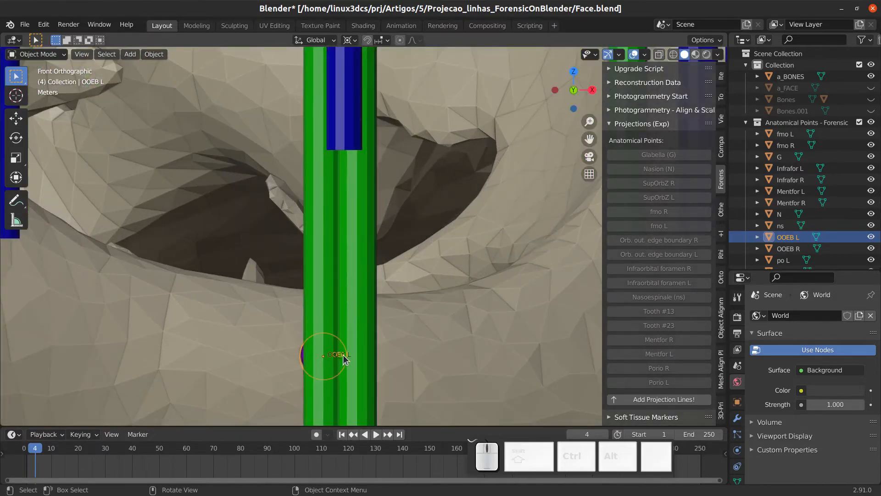
{"action": "key", "text": "g"}
{"action": "left_click", "coordinate": [382, 359]}
- Lower the OOEB L point along the global Z axis and shift it along global Y against the bone surface
{"action": "middle_click_drag", "start_coordinate": [384, 358], "coordinate": [243, 334]}
{"action": "key", "text": "g"}
{"action": "key", "text": "z"}
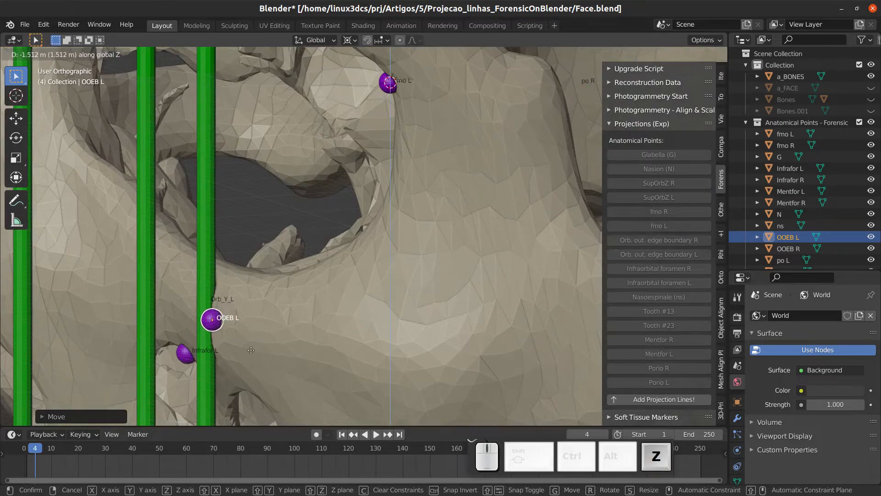
{"action": "left_click", "coordinate": [254, 352]}
{"action": "key", "text": "g"}
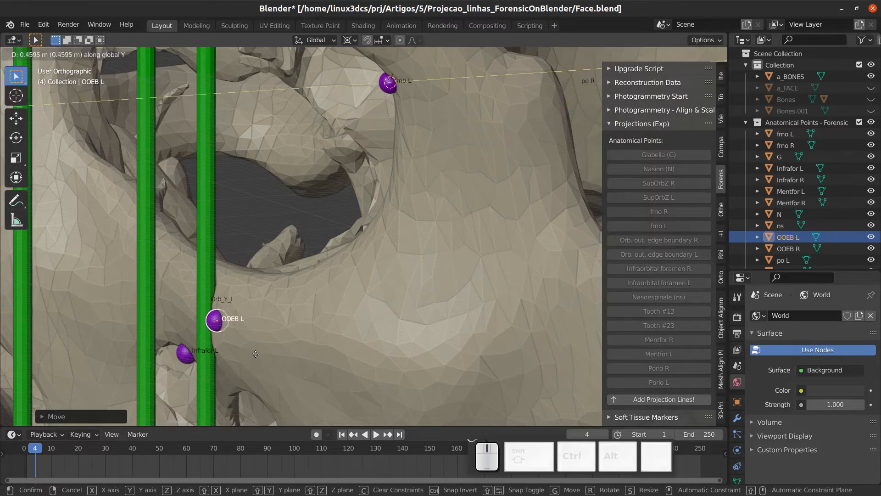
{"action": "left_click", "coordinate": [257, 358]}
- Regenerate the projection lines from the moved OOEB points
{"action": "scroll", "coordinate": [261, 306], "scroll_direction": "down", "scroll_amount": 5}
{"action": "key", "text": "KP_1"}
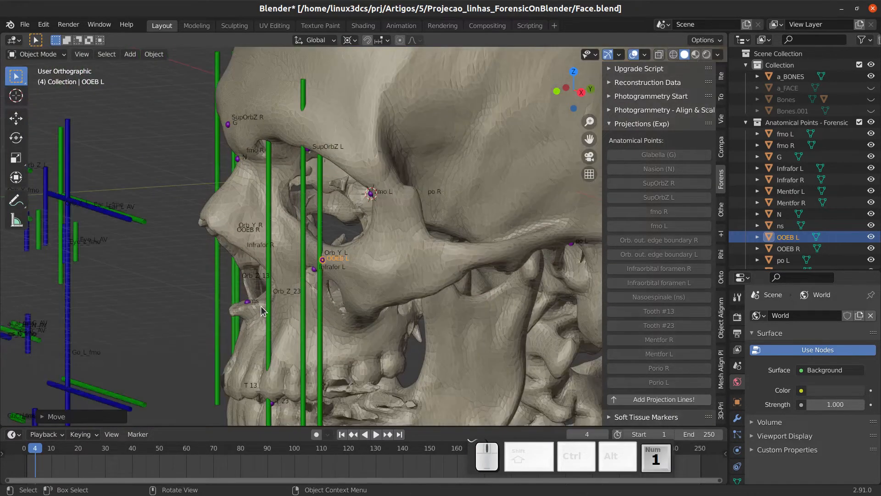
{"action": "left_click", "coordinate": [645, 399]}
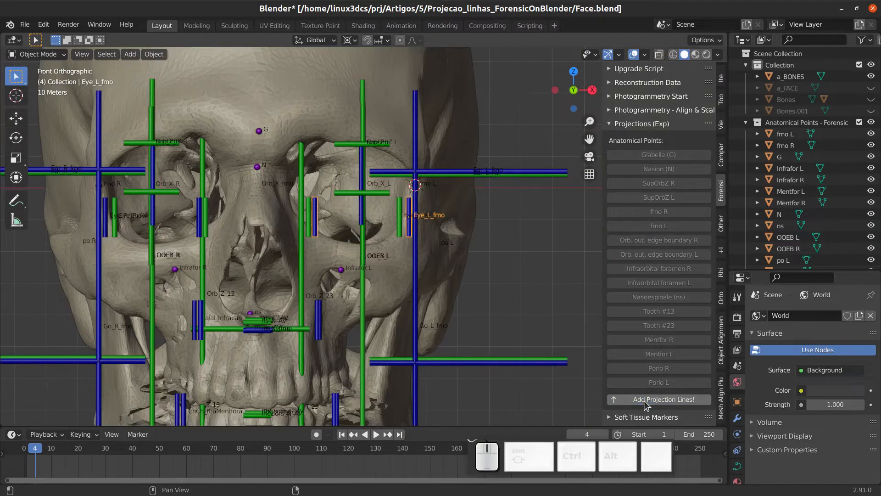
- Examine the regenerated projection lines from the orbits down to the teeth in front view
{"action": "middle_click_drag", "start_coordinate": [346, 282], "coordinate": [418, 277], "text": "shift"}
{"action": "scroll", "coordinate": [419, 277], "scroll_direction": "down", "scroll_amount": 2}
{"action": "scroll", "coordinate": [400, 285], "scroll_direction": "up", "scroll_amount": 3}
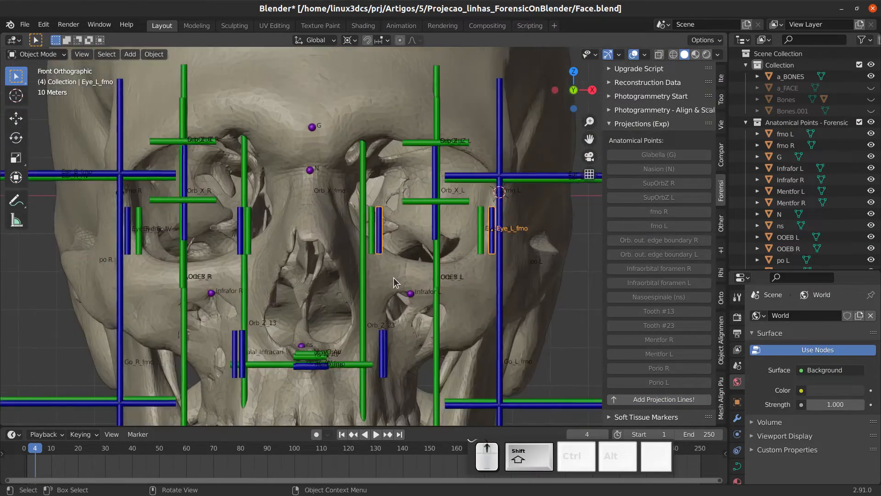
{"action": "scroll", "coordinate": [392, 277], "scroll_direction": "down", "scroll_amount": 4}
{"action": "scroll", "coordinate": [426, 287], "scroll_direction": "up", "scroll_amount": 2}
{"action": "middle_click_drag", "start_coordinate": [395, 270], "coordinate": [395, 223], "text": "shift"}
{"action": "scroll", "coordinate": [395, 223], "scroll_direction": "up", "scroll_amount": 2}
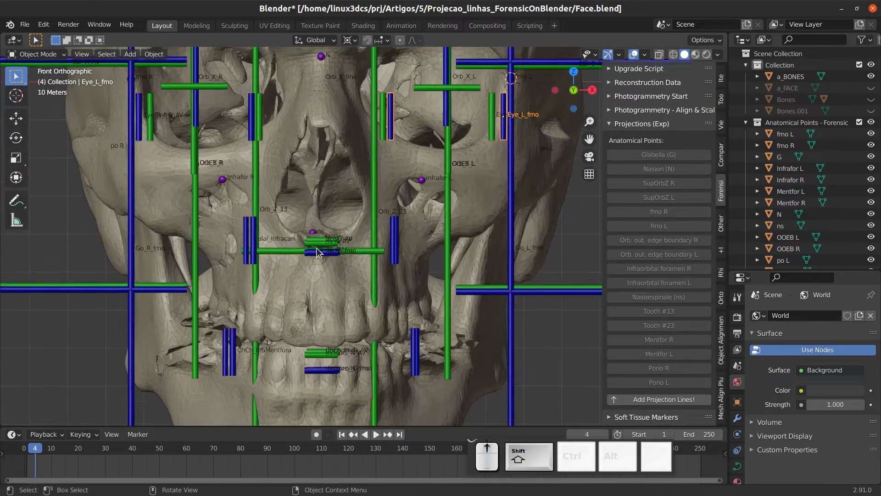
{"action": "scroll", "coordinate": [371, 271], "scroll_direction": "down", "scroll_amount": 1}
{"action": "middle_click_drag", "start_coordinate": [341, 271], "coordinate": [378, 334], "text": "shift"}
{"action": "scroll", "coordinate": [350, 333], "scroll_direction": "up", "scroll_amount": 1}
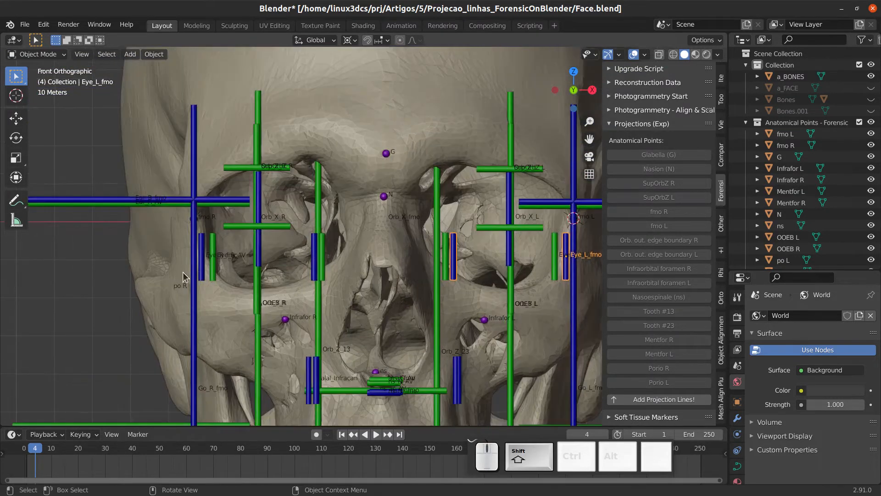
- Shift the green Eye_R_AV lines along the global X axis onto the blue Eye_R_fmo lines at the right orbit
{"action": "left_click", "coordinate": [211, 268]}
{"action": "key", "text": "g"}
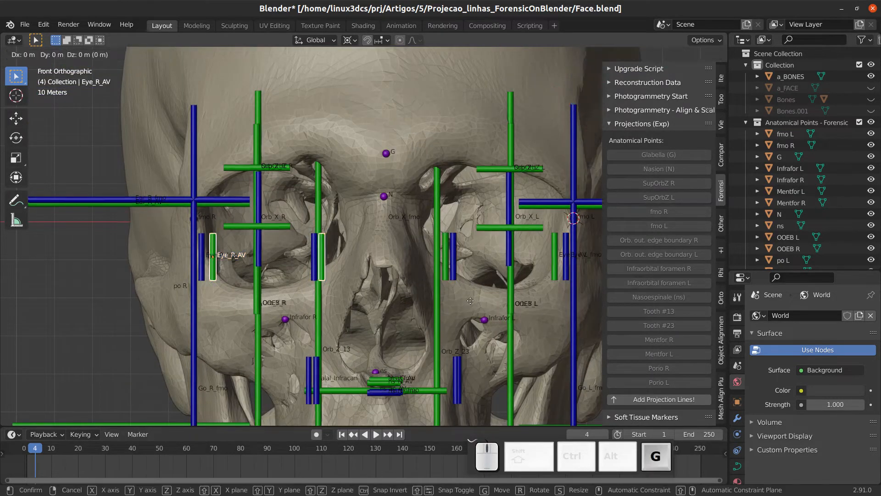
{"action": "key", "text": "x"}
{"action": "left_click", "coordinate": [460, 306]}
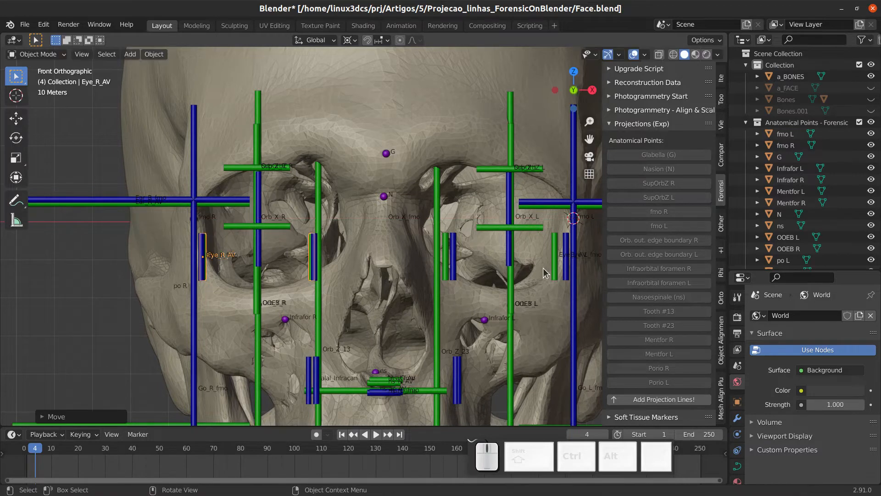
- Shift the green Eye_L_AV lines along the global X axis to the blue Eye_L_fmo lines at the left orbit
{"action": "left_click", "coordinate": [445, 271]}
{"action": "middle_click_drag", "start_coordinate": [560, 275], "coordinate": [497, 283], "text": "shift"}
{"action": "key", "text": "g"}
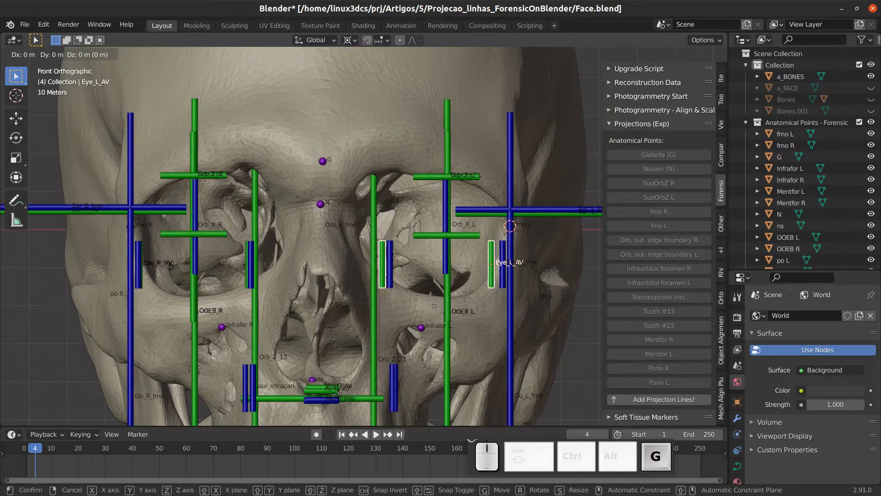
{"action": "key", "text": "x"}
{"action": "left_click", "coordinate": [505, 145]}
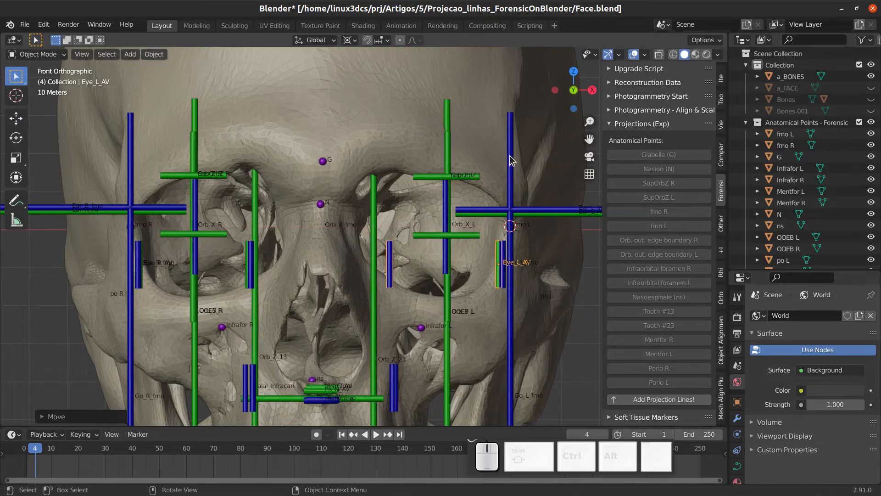
- Select the vertical Go_L_fmo line and examine the projection lines from the orbits down to the nose and mouth
{"action": "left_click", "coordinate": [509, 156]}
{"action": "scroll", "coordinate": [511, 234], "scroll_direction": "down", "scroll_amount": 2}
{"action": "middle_click_drag", "start_coordinate": [474, 242], "coordinate": [484, 205], "text": "shift"}
{"action": "scroll", "coordinate": [526, 229], "scroll_direction": "up", "scroll_amount": 2}
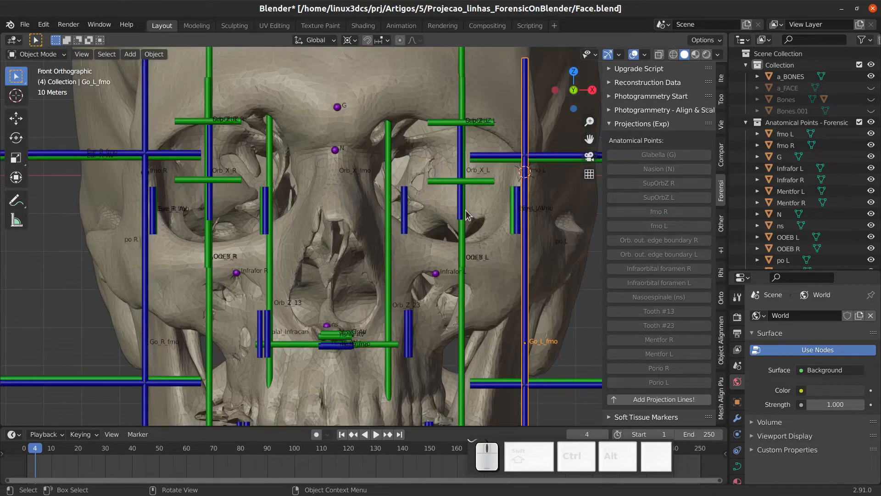
{"action": "scroll", "coordinate": [449, 239], "scroll_direction": "down", "scroll_amount": 1}
{"action": "middle_click_drag", "start_coordinate": [415, 284], "coordinate": [423, 245], "text": "shift"}
{"action": "middle_click_drag", "start_coordinate": [400, 305], "coordinate": [400, 256], "text": "shift"}
{"action": "scroll", "coordinate": [371, 271], "scroll_direction": "up", "scroll_amount": 1}
{"action": "scroll", "coordinate": [400, 256], "scroll_direction": "up", "scroll_amount": 1}
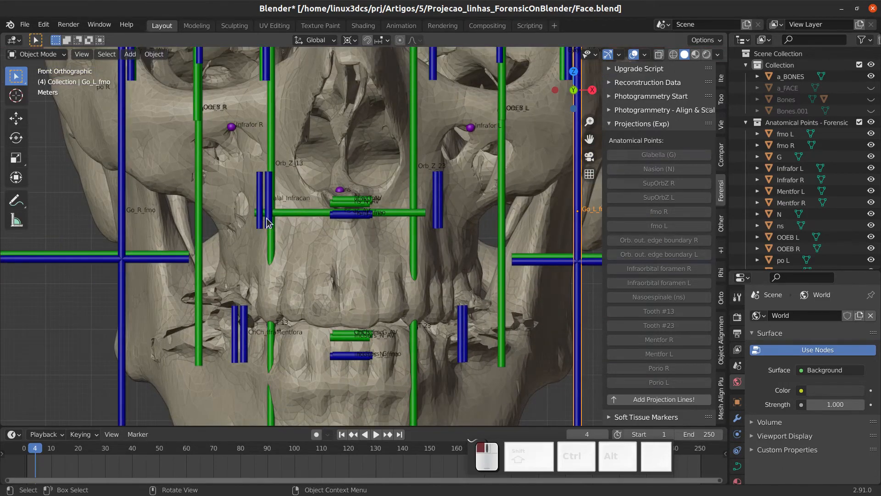
{"action": "left_click", "coordinate": [267, 219]}
{"action": "middle_click_drag", "start_coordinate": [268, 217], "coordinate": [273, 245], "text": "shift"}
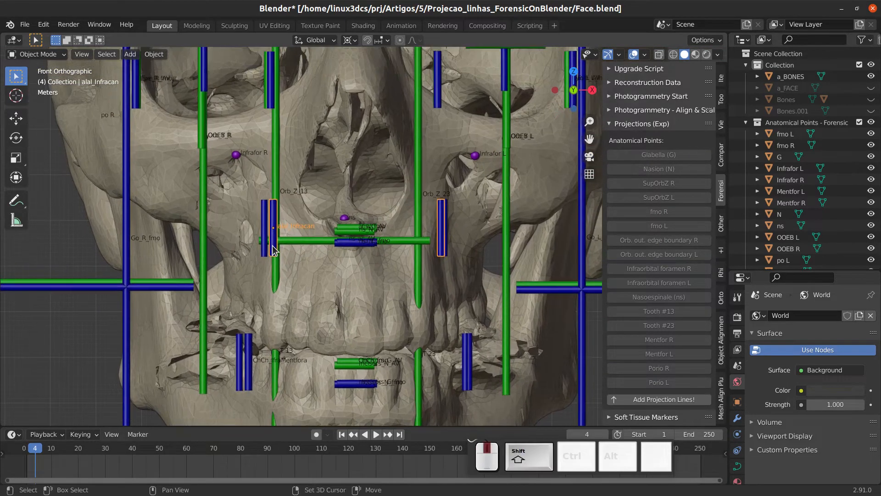
{"action": "key", "text": "g"}
{"action": "right_click", "coordinate": [290, 236]}
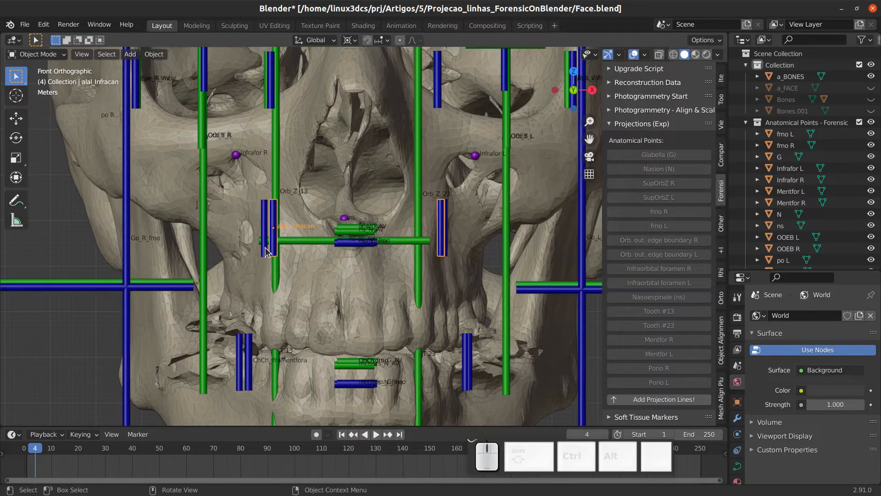
{"action": "left_click", "coordinate": [403, 241]}
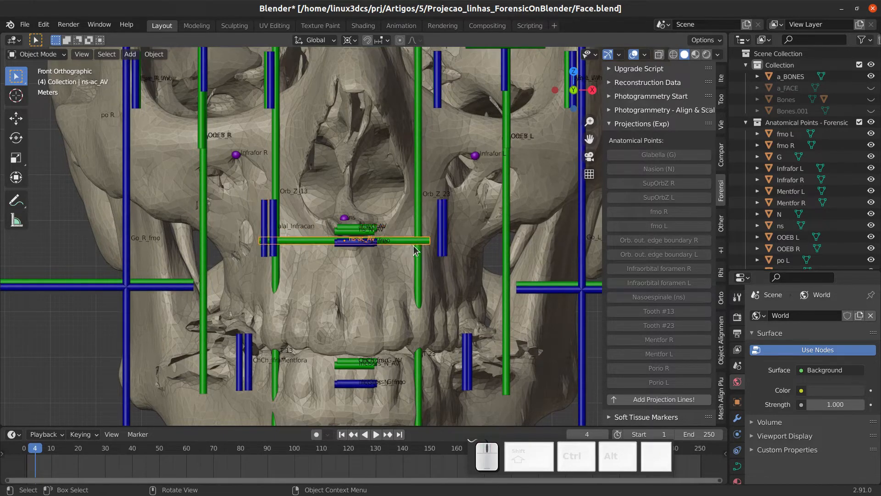
{"action": "key", "text": "g"}
{"action": "right_click", "coordinate": [418, 261]}
- Examine the projection lines around the nose, mouth and chin, selecting the green Ment_N_AV line at the chin
{"action": "scroll", "coordinate": [390, 232], "scroll_direction": "down", "scroll_amount": 1}
{"action": "scroll", "coordinate": [369, 236], "scroll_direction": "up", "scroll_amount": 4}
{"action": "middle_click_drag", "start_coordinate": [364, 238], "coordinate": [367, 223], "text": "shift"}
{"action": "scroll", "coordinate": [367, 223], "scroll_direction": "down", "scroll_amount": 4}
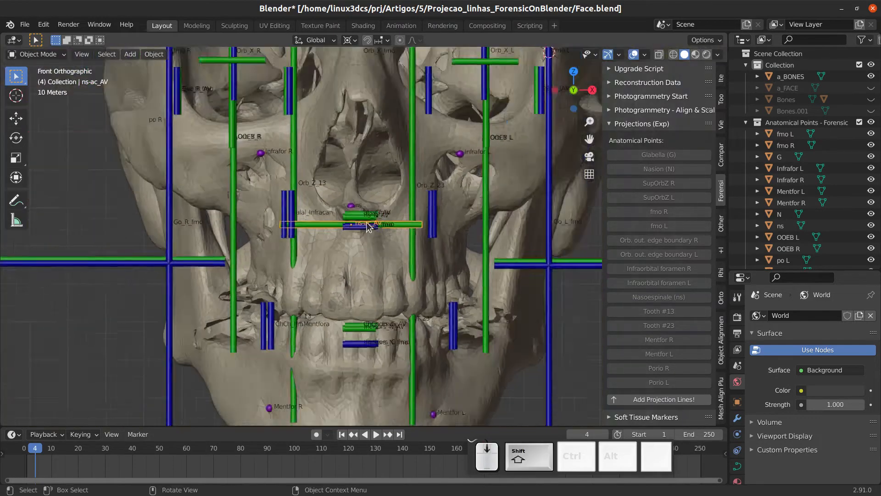
{"action": "scroll", "coordinate": [367, 225], "scroll_direction": "down", "scroll_amount": 2}
{"action": "scroll", "coordinate": [333, 280], "scroll_direction": "up", "scroll_amount": 3}
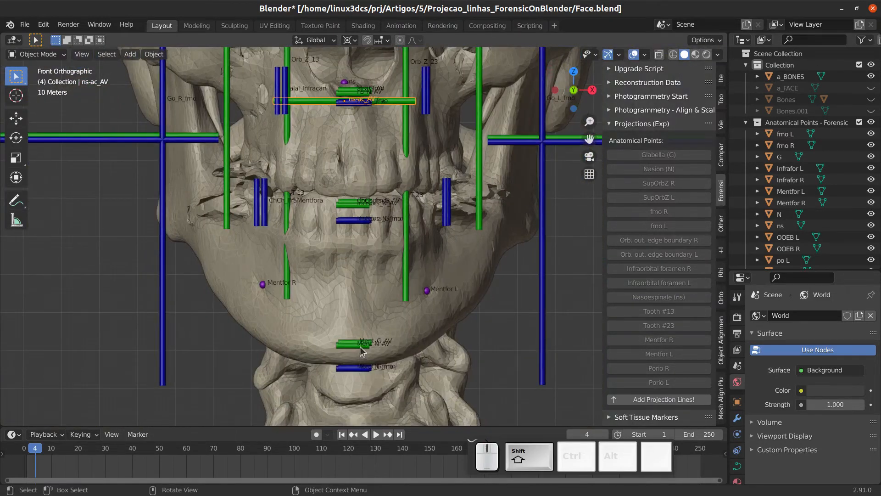
{"action": "left_click", "coordinate": [360, 346]}
{"action": "scroll", "coordinate": [367, 263], "scroll_direction": "down", "scroll_amount": 2}
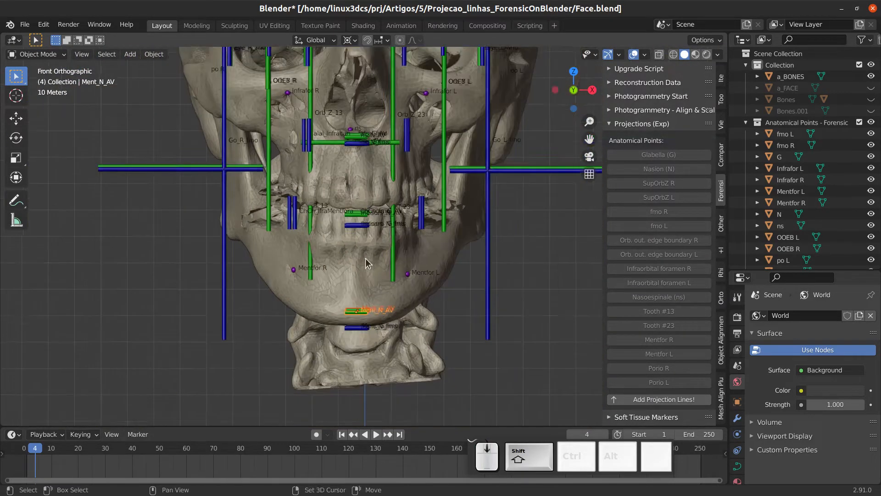
{"action": "scroll", "coordinate": [346, 257], "scroll_direction": "up", "scroll_amount": 6}
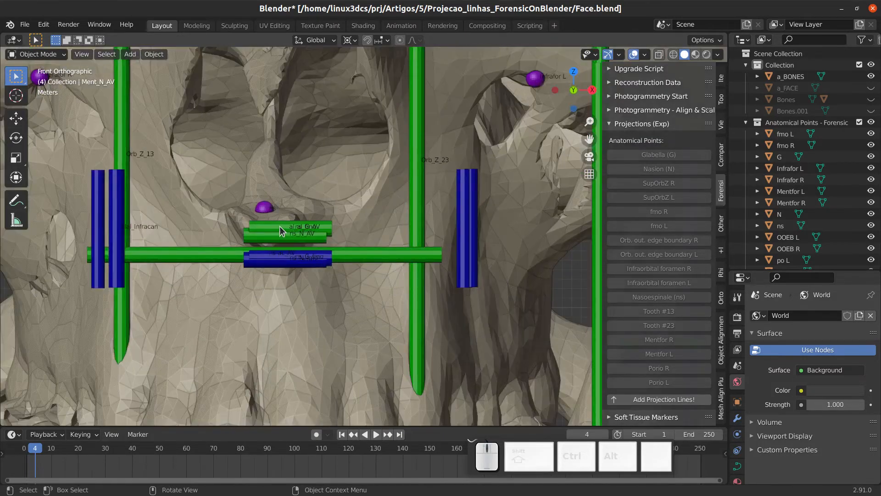
- Select the green ns_G_AV and ns_N_AV lines together with the blue ns_G_fmo and ns_N_fmo lines below the nasal opening
{"action": "scroll", "coordinate": [282, 226], "scroll_direction": "down", "scroll_amount": 3}
{"action": "scroll", "coordinate": [294, 236], "scroll_direction": "up", "scroll_amount": 4}
{"action": "middle_click_drag", "start_coordinate": [300, 254], "coordinate": [335, 288], "text": "shift"}
{"action": "scroll", "coordinate": [323, 265], "scroll_direction": "up", "scroll_amount": 2}
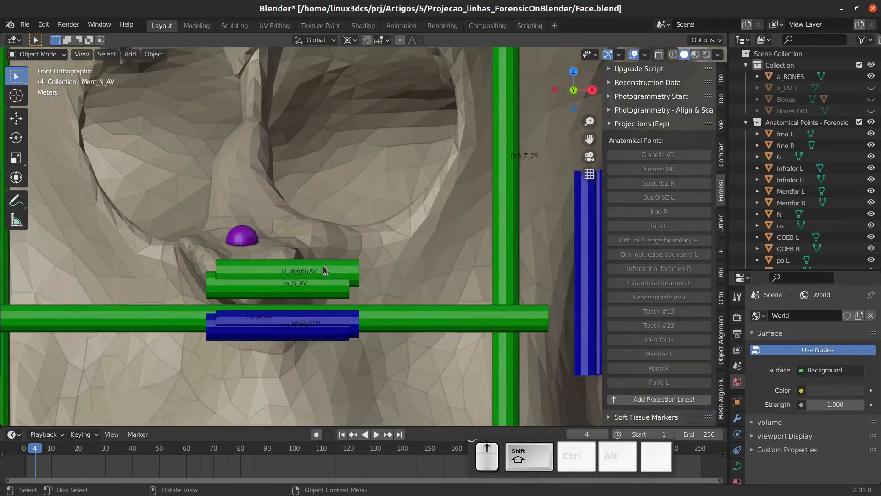
{"action": "scroll", "coordinate": [324, 270], "scroll_direction": "down", "scroll_amount": 2}
{"action": "left_click", "coordinate": [323, 298], "text": "shift"}
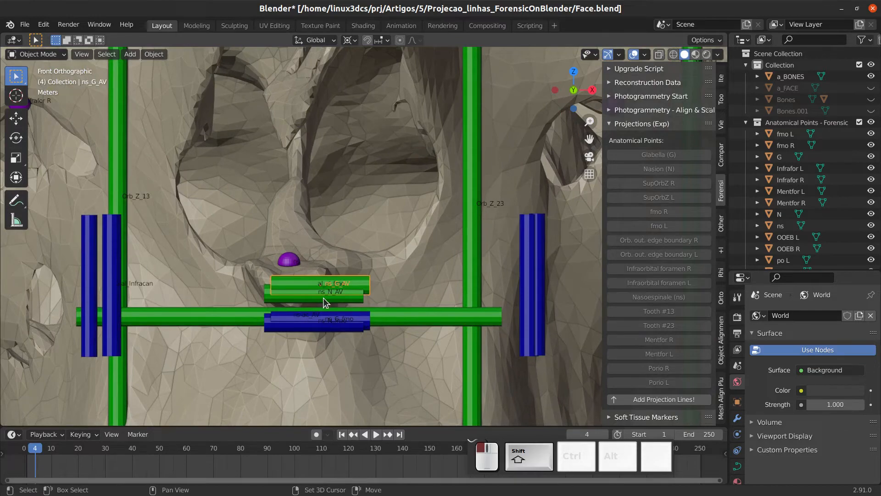
{"action": "left_click", "coordinate": [323, 298], "text": "shift"}
{"action": "left_click", "coordinate": [291, 323], "text": "shift"}
{"action": "left_click", "coordinate": [269, 328], "text": "shift"}
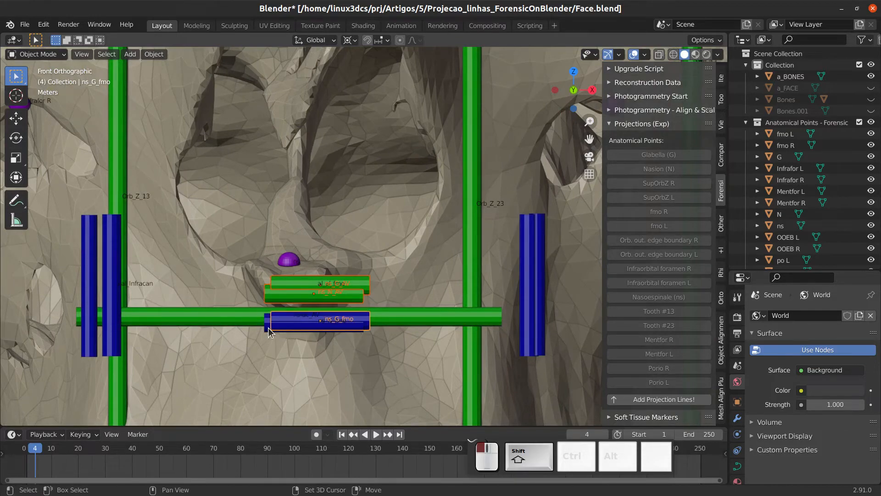
{"action": "scroll", "coordinate": [345, 309], "scroll_direction": "down", "scroll_amount": 5}
{"action": "scroll", "coordinate": [368, 301], "scroll_direction": "up", "scroll_amount": 2}
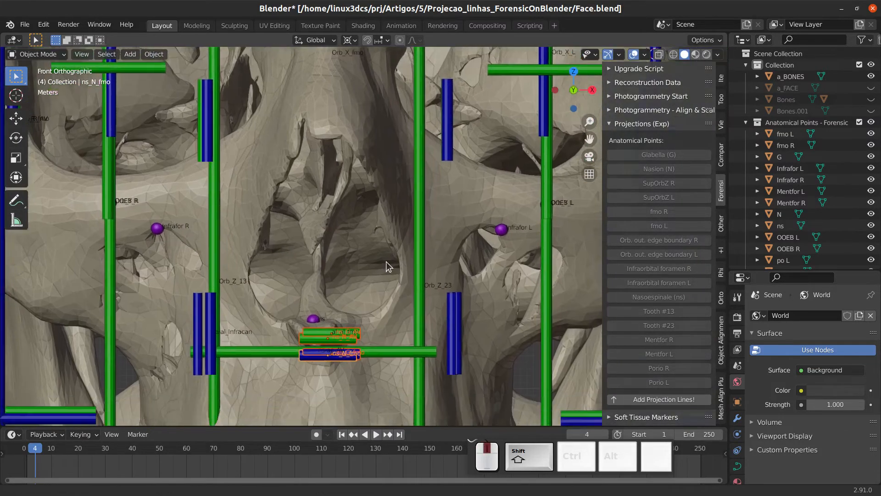
{"action": "scroll", "coordinate": [362, 315], "scroll_direction": "up", "scroll_amount": 3}
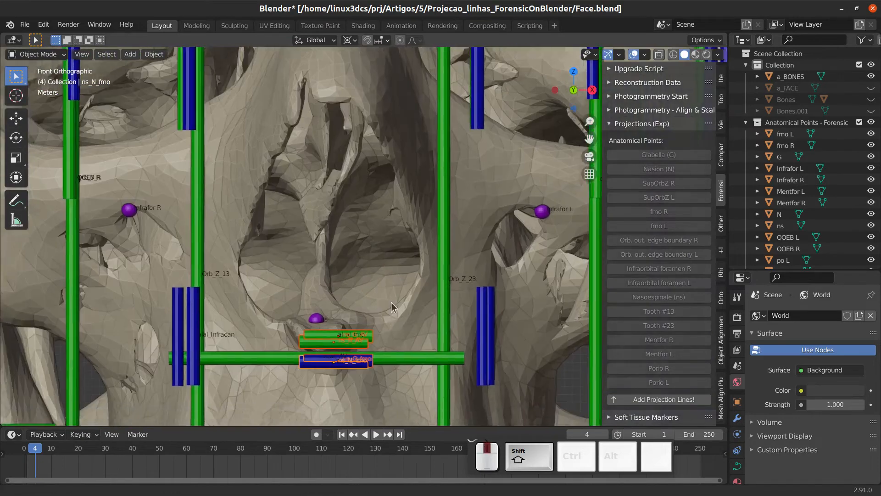
{"action": "scroll", "coordinate": [320, 206], "scroll_direction": "down", "scroll_amount": 1}
{"action": "scroll", "coordinate": [321, 206], "scroll_direction": "down", "scroll_amount": 3, "text": "shift"}
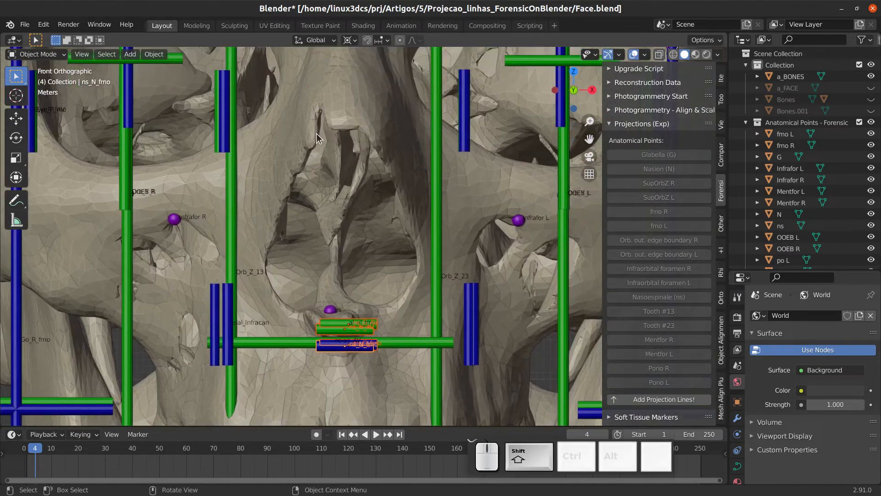
- Select the green Incisors_G_AV and Incisors_N_AV lines together with the blue Incisors_G_fmo and Incisors_N_fmo lines over the lower incisors
{"action": "scroll", "coordinate": [359, 321], "scroll_direction": "up", "scroll_amount": 2}
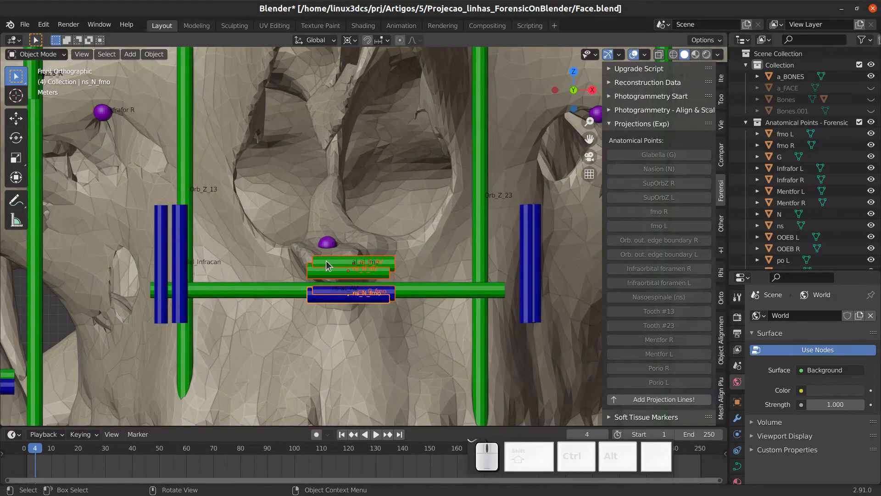
{"action": "scroll", "coordinate": [325, 261], "scroll_direction": "down", "scroll_amount": 2}
{"action": "scroll", "coordinate": [326, 171], "scroll_direction": "down", "scroll_amount": 3, "text": "shift"}
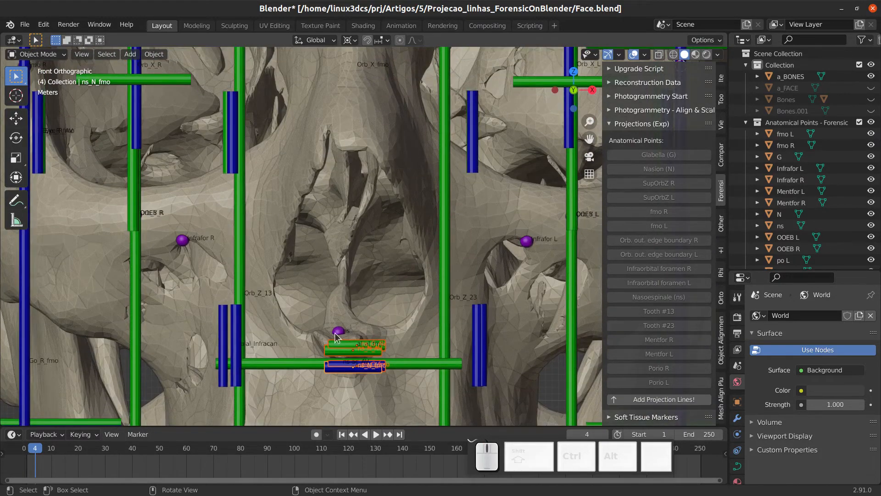
{"action": "scroll", "coordinate": [395, 317], "scroll_direction": "up", "scroll_amount": 3}
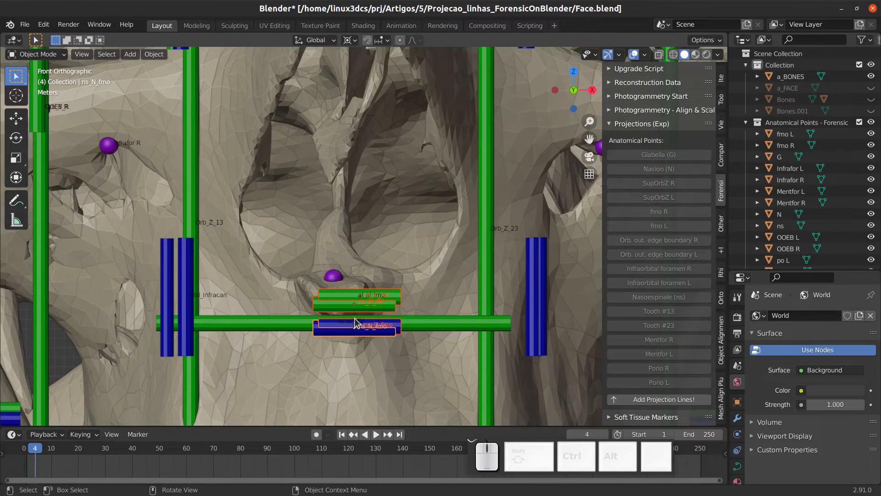
{"action": "scroll", "coordinate": [353, 298], "scroll_direction": "down", "scroll_amount": 4}
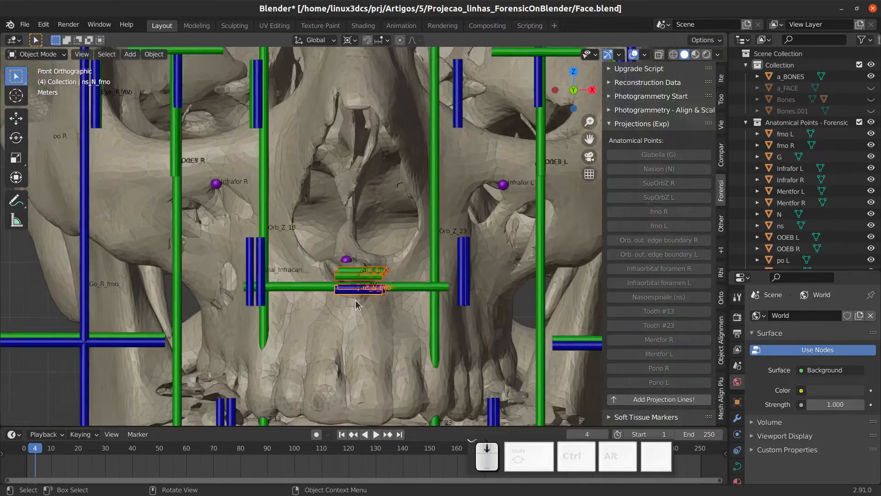
{"action": "middle_click_drag", "start_coordinate": [391, 291], "coordinate": [392, 162], "text": "shift"}
{"action": "scroll", "coordinate": [330, 294], "scroll_direction": "up", "scroll_amount": 2}
{"action": "left_click", "coordinate": [353, 290]}
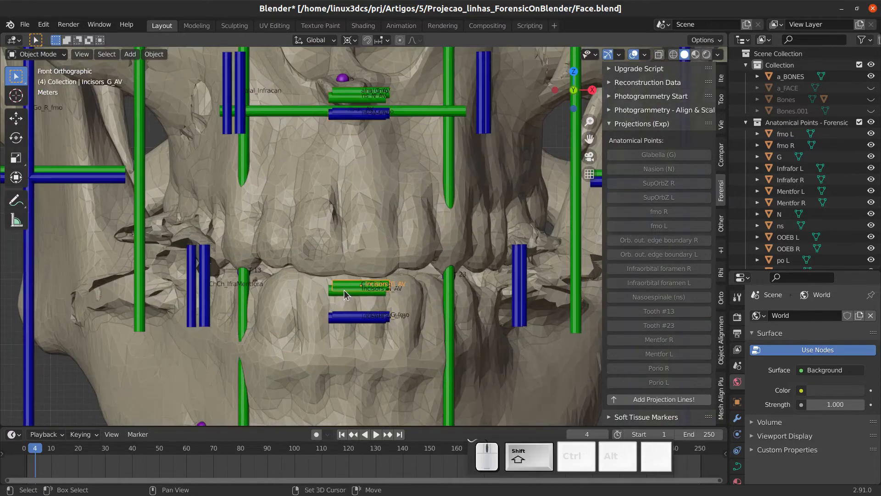
{"action": "left_click", "coordinate": [343, 291], "text": "shift"}
{"action": "left_click", "coordinate": [336, 324], "text": "shift"}
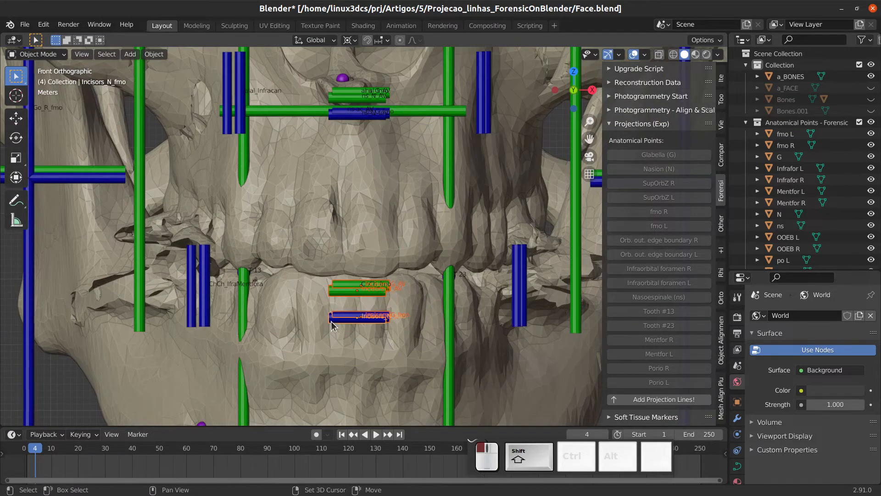
- Examine how the green and blue Incisors lines sit relative to the contact between the upper and lower teeth
{"action": "scroll", "coordinate": [346, 317], "scroll_direction": "up", "scroll_amount": 3}
{"action": "scroll", "coordinate": [370, 290], "scroll_direction": "up", "scroll_amount": 1}
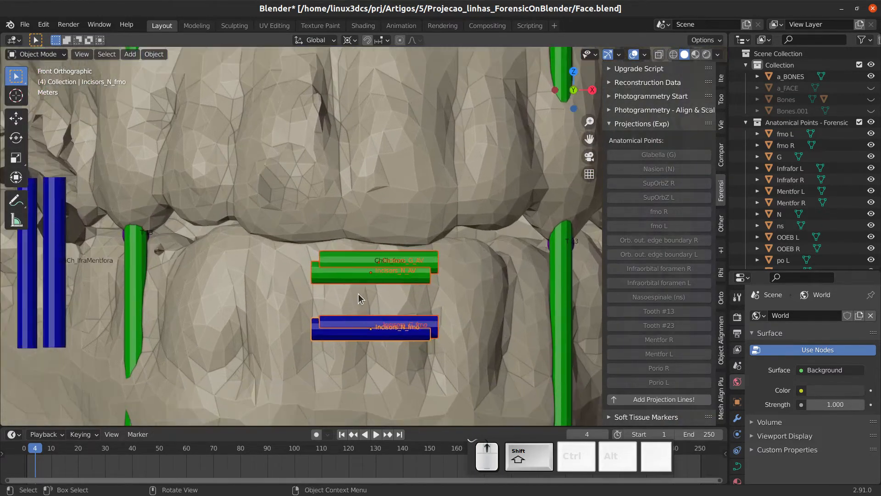
{"action": "scroll", "coordinate": [371, 298], "scroll_direction": "down", "scroll_amount": 6}
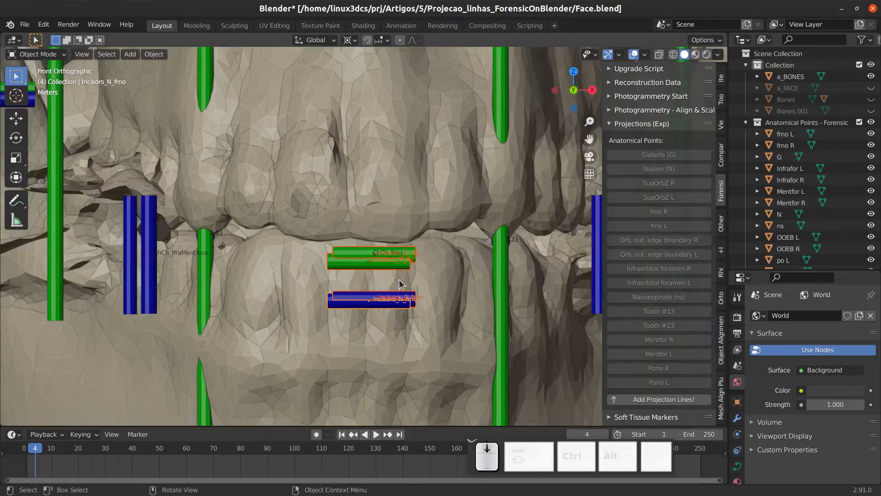
{"action": "scroll", "coordinate": [350, 170], "scroll_direction": "up", "scroll_amount": 2, "text": "shift"}
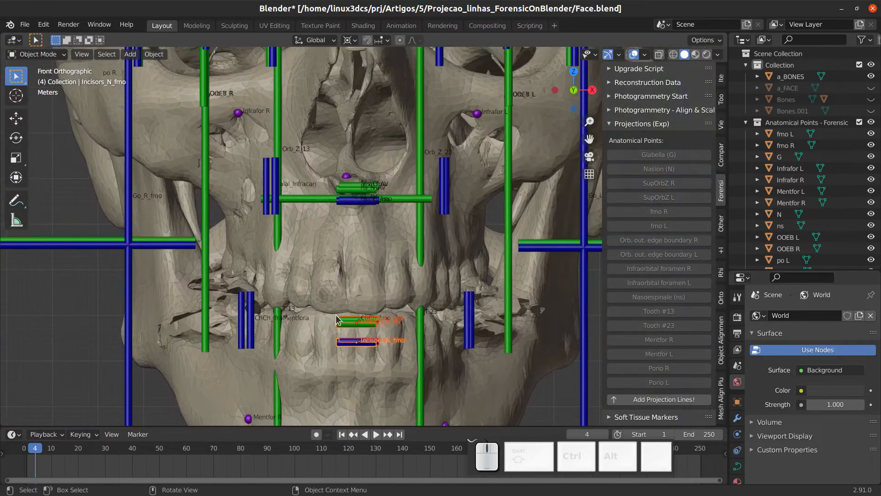
{"action": "scroll", "coordinate": [361, 210], "scroll_direction": "up", "scroll_amount": 2}
{"action": "scroll", "coordinate": [359, 207], "scroll_direction": "down", "scroll_amount": 5}
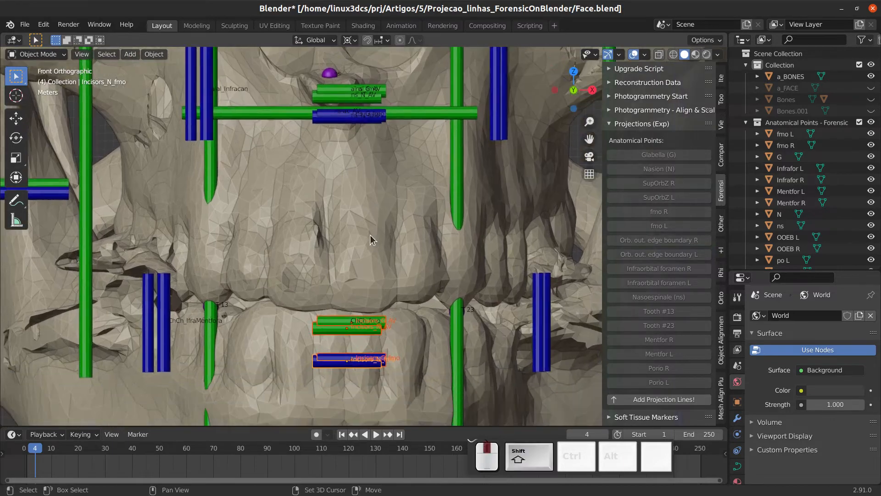
{"action": "scroll", "coordinate": [361, 297], "scroll_direction": "up", "scroll_amount": 6}
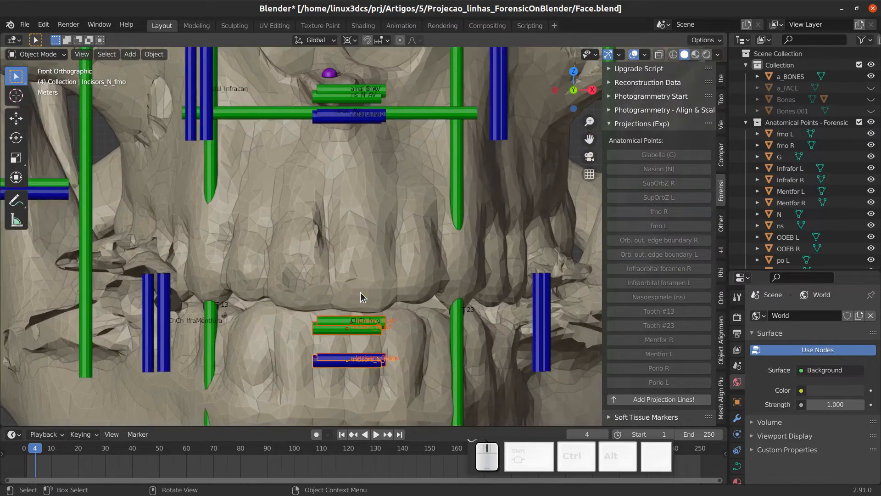
- Select the green Ment_G_AV and Ment_N_AV lines together with the blue Ment_G_fmo and Ment_N_fmo lines at the chin
{"action": "scroll", "coordinate": [361, 297], "scroll_direction": "down", "scroll_amount": 4}
{"action": "scroll", "coordinate": [349, 303], "scroll_direction": "down", "scroll_amount": 3, "text": "shift"}
{"action": "scroll", "coordinate": [321, 313], "scroll_direction": "up", "scroll_amount": 4}
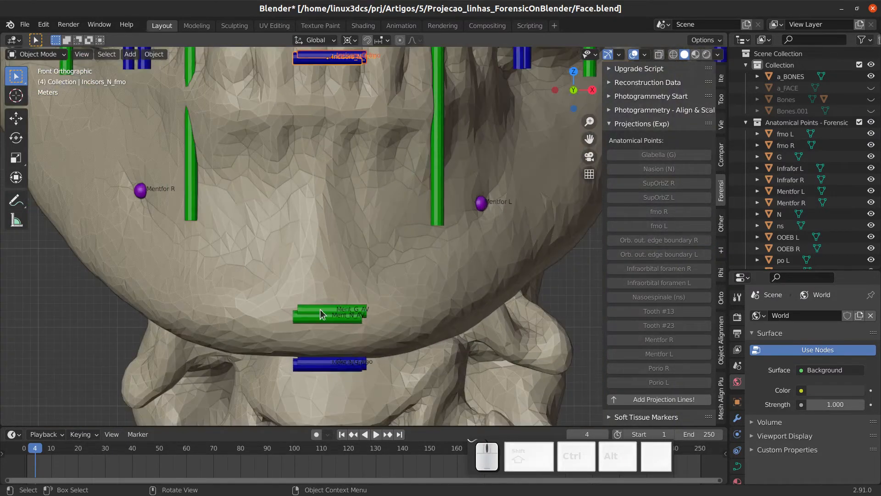
{"action": "left_click", "coordinate": [317, 309]}
{"action": "left_click", "coordinate": [316, 320], "text": "shift"}
{"action": "left_click", "coordinate": [320, 364], "text": "shift"}
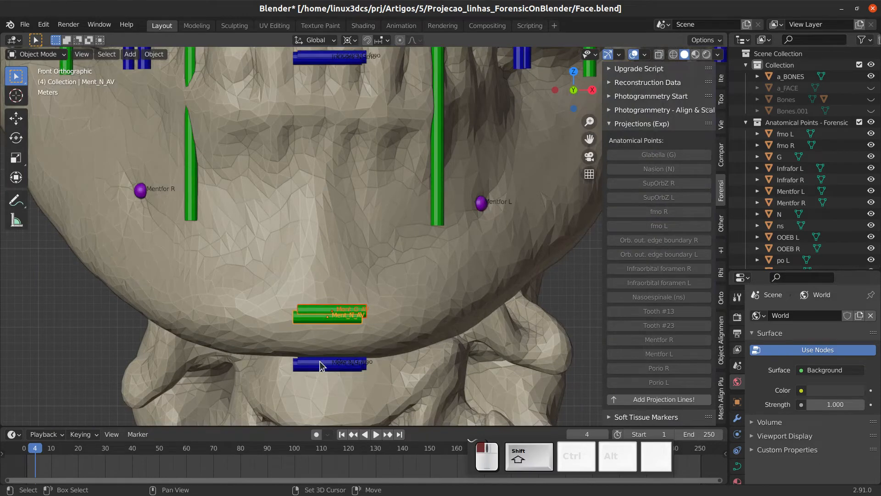
{"action": "left_click", "coordinate": [321, 365], "text": "shift"}
{"action": "scroll", "coordinate": [351, 332], "scroll_direction": "up", "scroll_amount": 2}
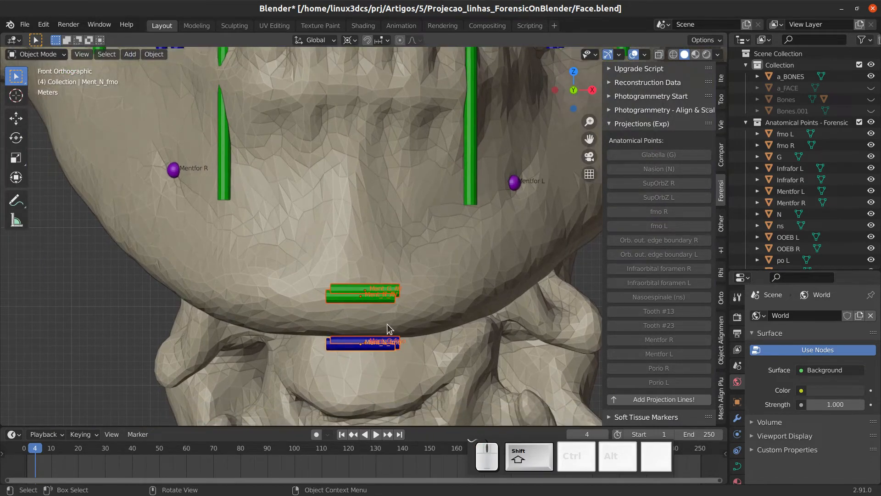
- Examine the selected Ment lines against the lower edge of the chin and hide them
{"action": "scroll", "coordinate": [345, 327], "scroll_direction": "down", "scroll_amount": 3}
{"action": "scroll", "coordinate": [393, 294], "scroll_direction": "up", "scroll_amount": 3}
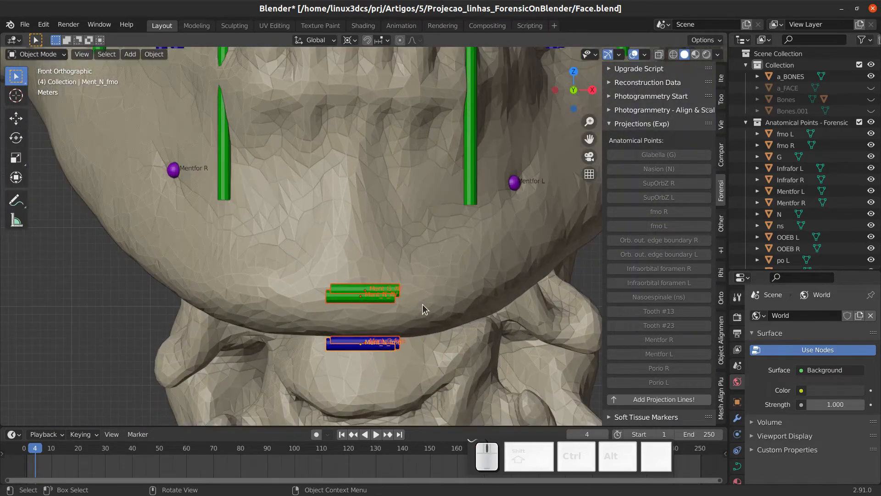
{"action": "scroll", "coordinate": [413, 303], "scroll_direction": "down", "scroll_amount": 3}
{"action": "scroll", "coordinate": [426, 298], "scroll_direction": "up", "scroll_amount": 3}
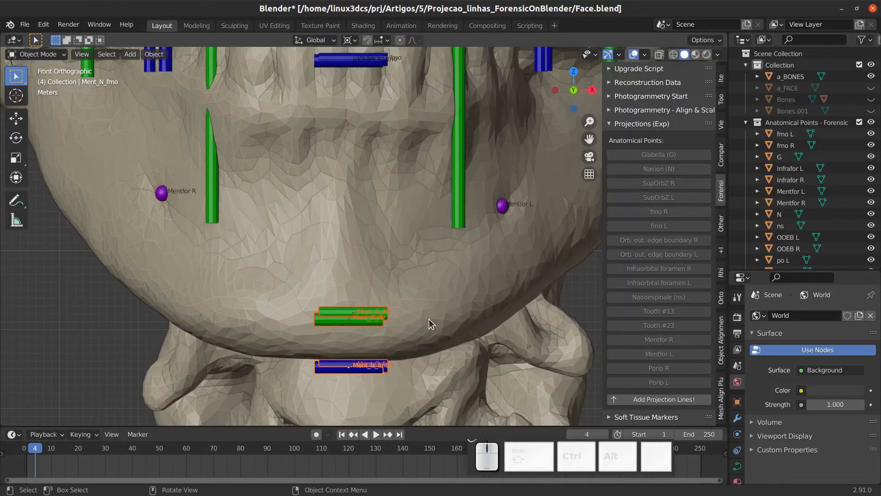
{"action": "scroll", "coordinate": [434, 294], "scroll_direction": "down", "scroll_amount": 3}
{"action": "scroll", "coordinate": [399, 276], "scroll_direction": "up", "scroll_amount": 2}
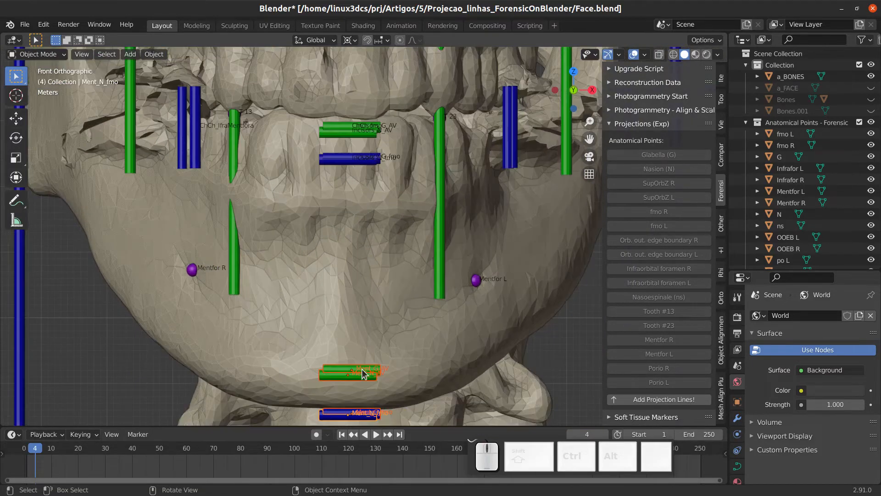
{"action": "scroll", "coordinate": [357, 359], "scroll_direction": "down", "scroll_amount": 1}
{"action": "scroll", "coordinate": [351, 342], "scroll_direction": "up", "scroll_amount": 3}
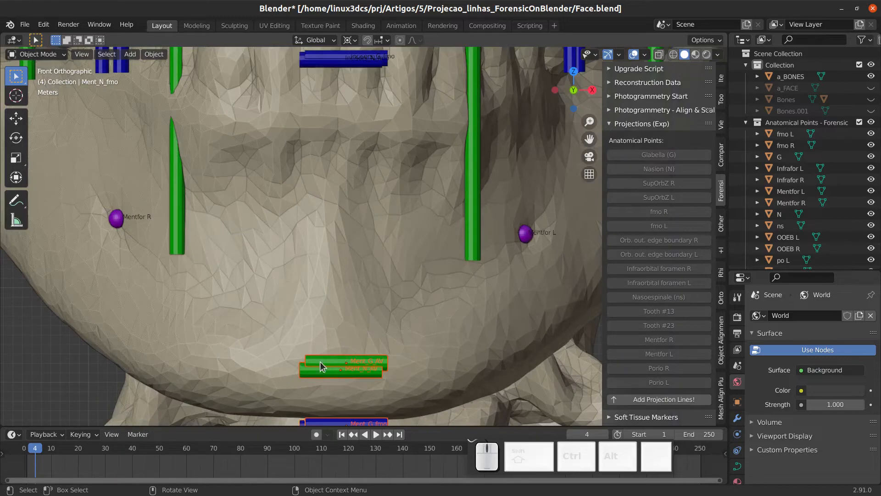
{"action": "scroll", "coordinate": [344, 355], "scroll_direction": "down", "scroll_amount": 2}
{"action": "scroll", "coordinate": [345, 356], "scroll_direction": "down", "scroll_amount": 2}
{"action": "scroll", "coordinate": [363, 238], "scroll_direction": "up", "scroll_amount": 4}
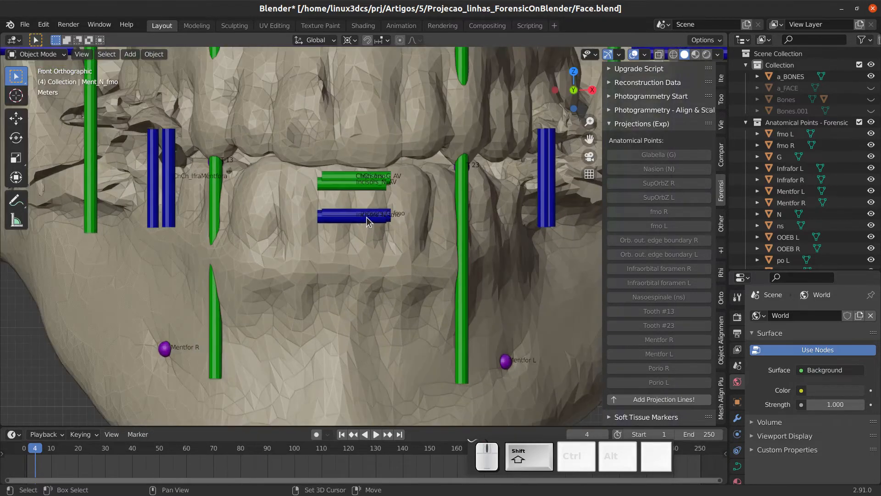
- Hide the blue Incisors_N_fmo and Incisors_G_fmo lines, along with the green Incisors_G_AV and Incisors_N_AV lines
{"action": "left_click", "coordinate": [367, 219], "text": "shift"}
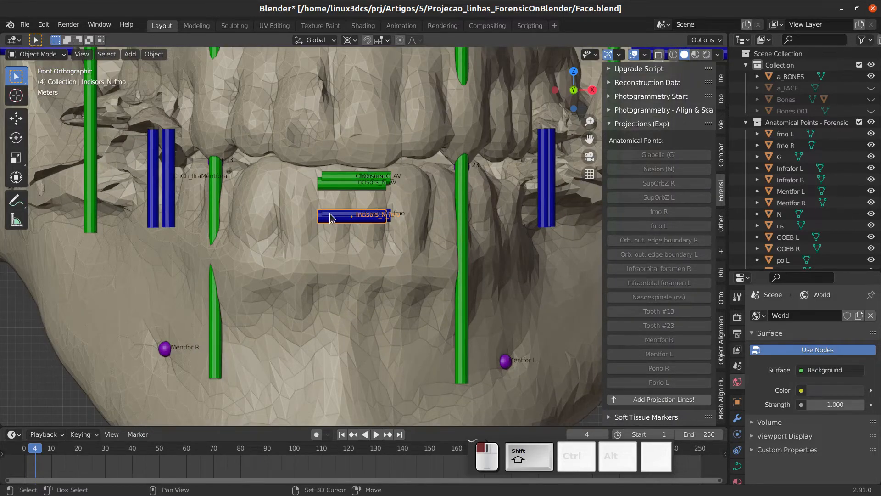
{"action": "scroll", "coordinate": [394, 213], "scroll_direction": "down", "scroll_amount": 3}
{"action": "scroll", "coordinate": [363, 235], "scroll_direction": "up", "scroll_amount": 2}
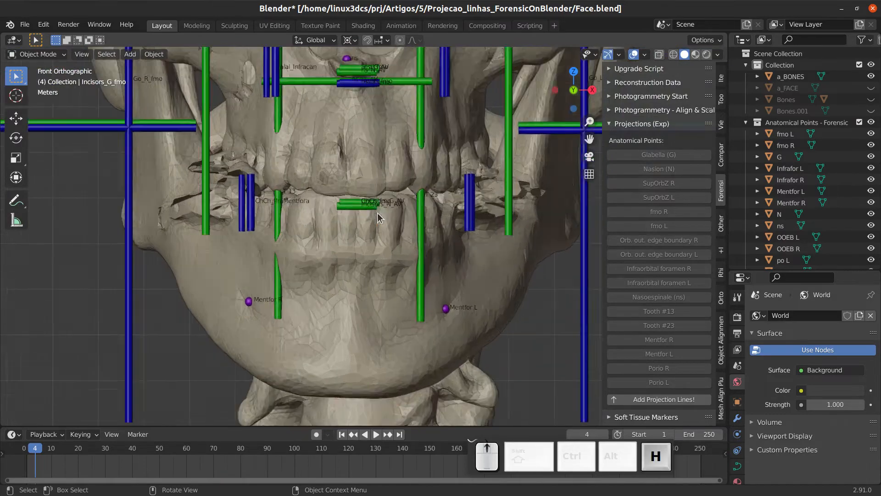
{"action": "left_click", "coordinate": [345, 198], "text": "shift"}
{"action": "left_click", "coordinate": [343, 194], "text": "shift"}
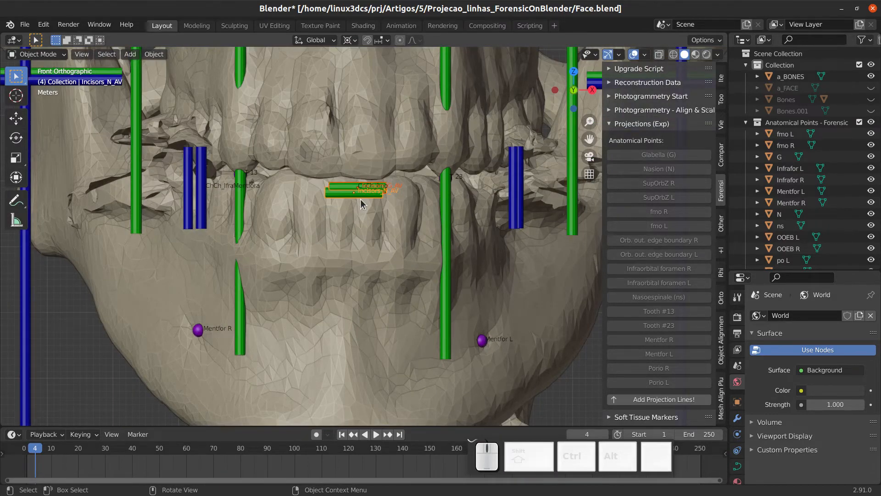
{"action": "key", "text": "h"}
- Hide the blue ns_G_fmo and ns_N_fmo lines and the green ns_G_AV and ns_N_AV lines below the nasal opening
{"action": "scroll", "coordinate": [367, 170], "scroll_direction": "down", "scroll_amount": 3}
{"action": "scroll", "coordinate": [368, 192], "scroll_direction": "up", "scroll_amount": 12, "text": "shift"}
{"action": "scroll", "coordinate": [371, 224], "scroll_direction": "up", "scroll_amount": 3}
{"action": "scroll", "coordinate": [371, 228], "scroll_direction": "up", "scroll_amount": 3}
{"action": "left_click", "coordinate": [310, 266], "text": "shift"}
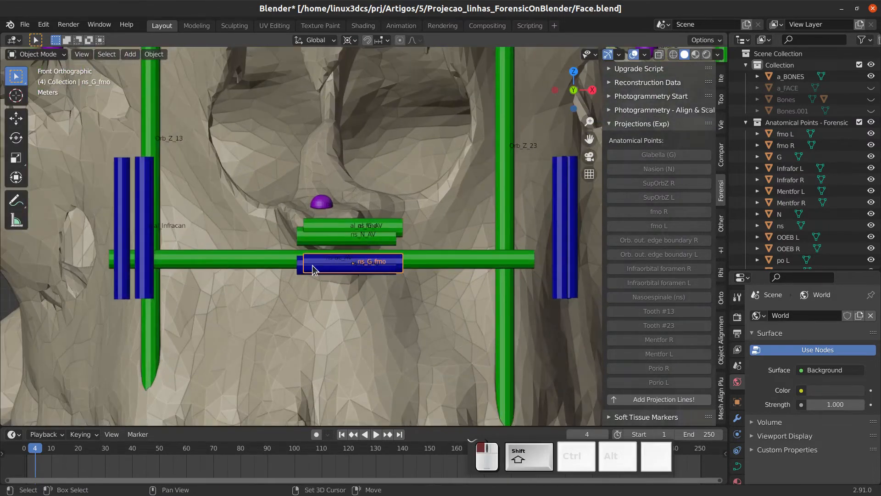
{"action": "left_click", "coordinate": [364, 257], "text": "shift"}
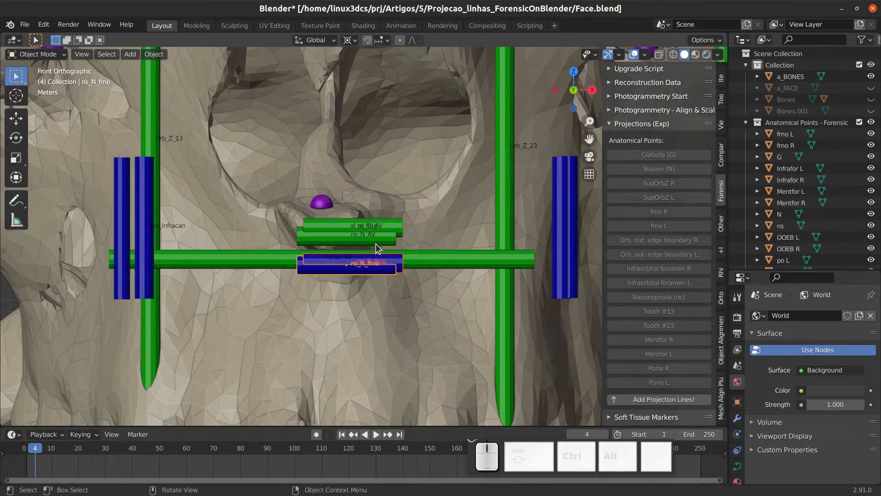
{"action": "key", "text": "h"}
{"action": "left_click", "coordinate": [374, 242], "text": "shift"}
{"action": "key", "text": "h"}
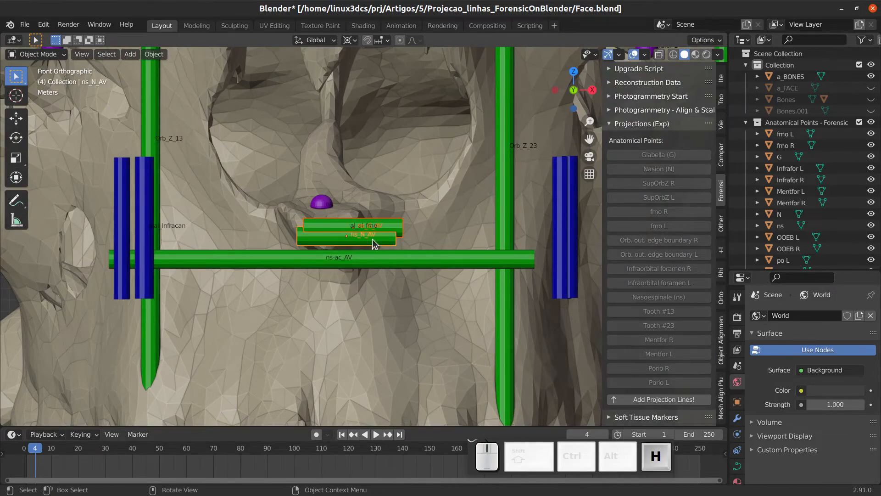
- Make the a_FACE object visible over the skull and maximize the 3D viewport
{"action": "scroll", "coordinate": [373, 243], "scroll_direction": "down", "scroll_amount": 6}
{"action": "scroll", "coordinate": [374, 275], "scroll_direction": "up", "scroll_amount": 3}
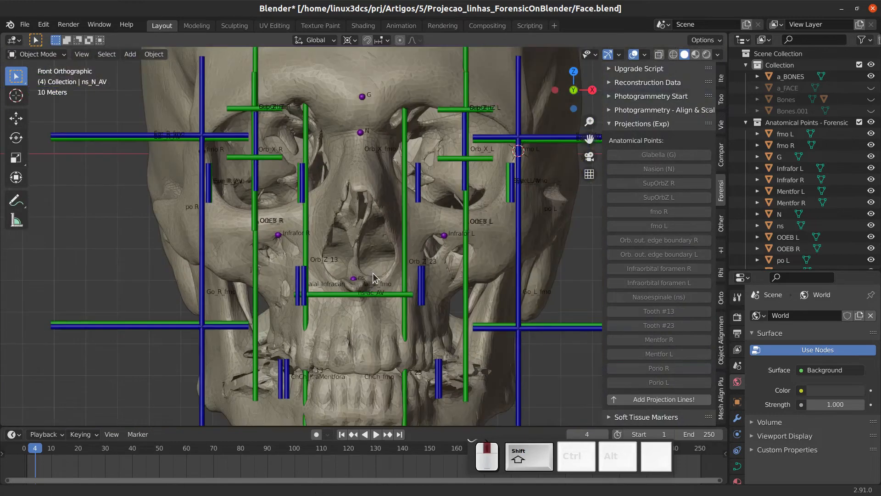
{"action": "scroll", "coordinate": [373, 277], "scroll_direction": "down", "scroll_amount": 3}
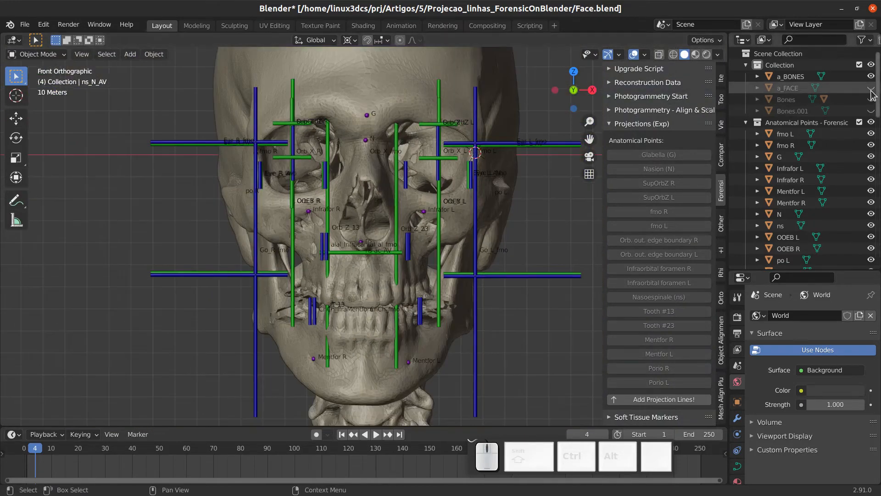
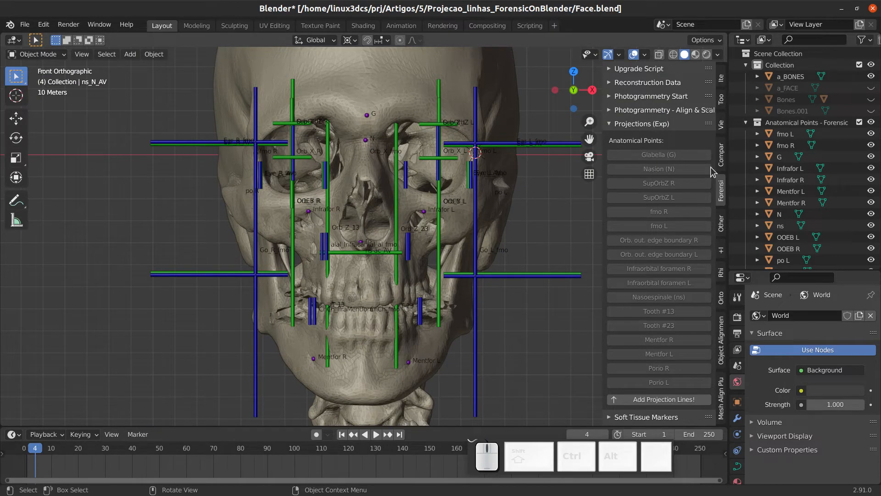
{"action": "left_click", "coordinate": [869, 86]}
{"action": "middle_click_drag", "start_coordinate": [410, 216], "coordinate": [393, 262], "text": "shift"}
{"action": "key", "text": "ctrl+space"}
- Shift the Eye_R_AV and Eye_R_fmo lines along the global X axis toward the inner corner of the right eye
{"action": "scroll", "coordinate": [397, 223], "scroll_direction": "up", "scroll_amount": 2}
{"action": "scroll", "coordinate": [374, 204], "scroll_direction": "up", "scroll_amount": 2}
{"action": "scroll", "coordinate": [309, 221], "scroll_direction": "up", "scroll_amount": 3}
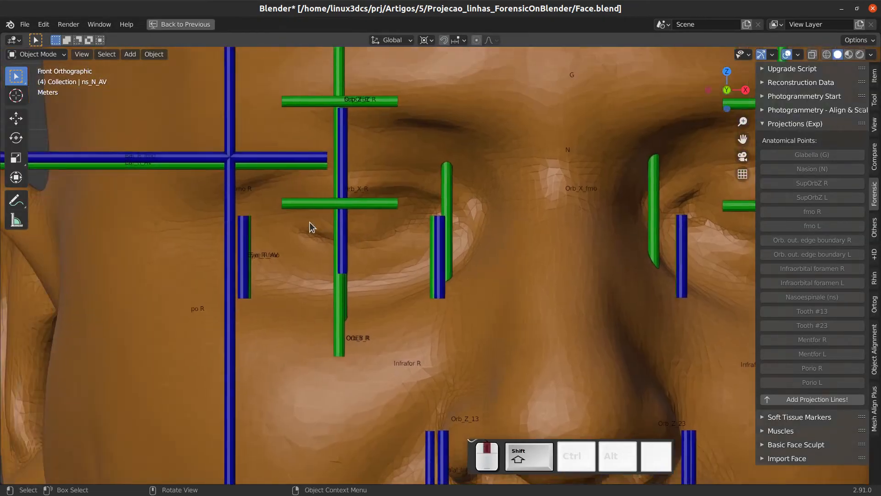
{"action": "left_click", "coordinate": [161, 241]}
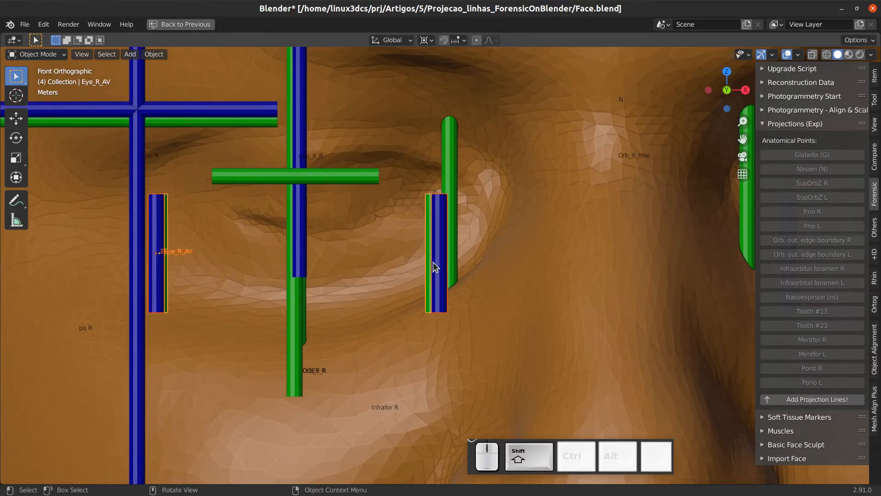
{"action": "key", "text": "g"}
{"action": "key", "text": "x"}
{"action": "left_click", "coordinate": [455, 264]}
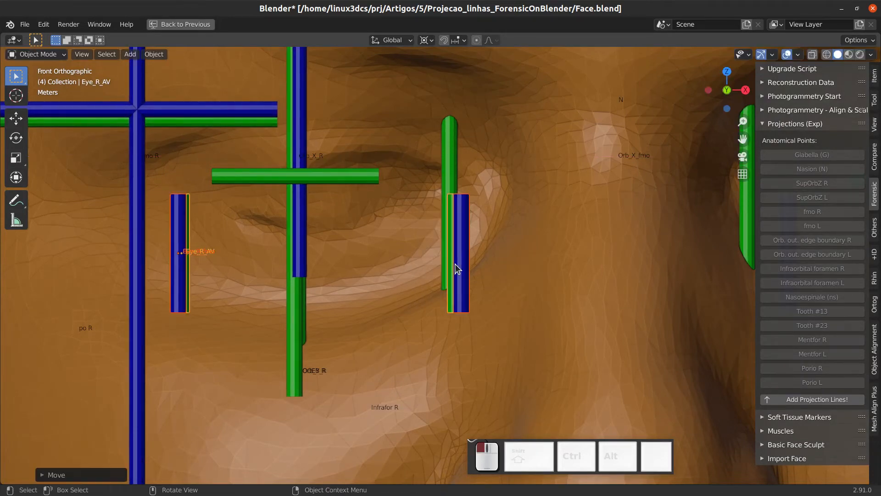
- Select the Eye_L_fmo and Eye_L_AV lines, compare them with the corners of the left eye, and clear the selection
{"action": "scroll", "coordinate": [436, 265], "scroll_direction": "down", "scroll_amount": 4}
{"action": "middle_click_drag", "start_coordinate": [491, 263], "coordinate": [312, 255], "text": "shift"}
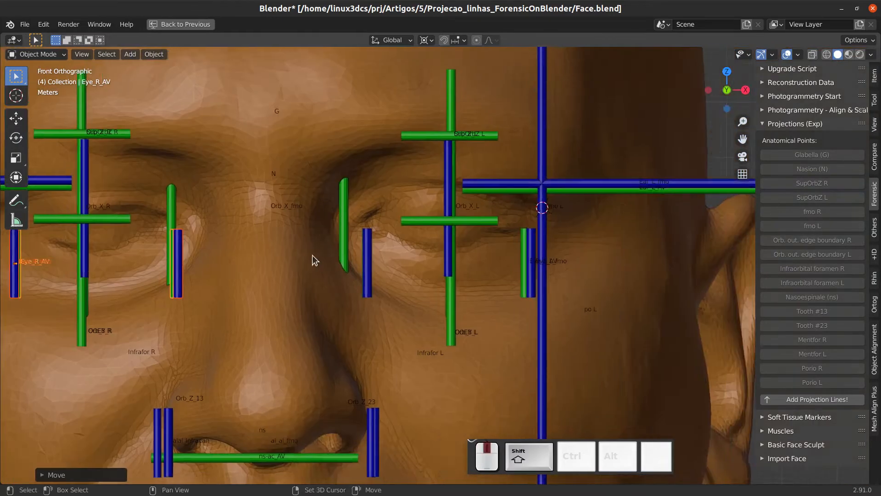
{"action": "scroll", "coordinate": [314, 265], "scroll_direction": "up", "scroll_amount": 2}
{"action": "left_click", "coordinate": [331, 275]}
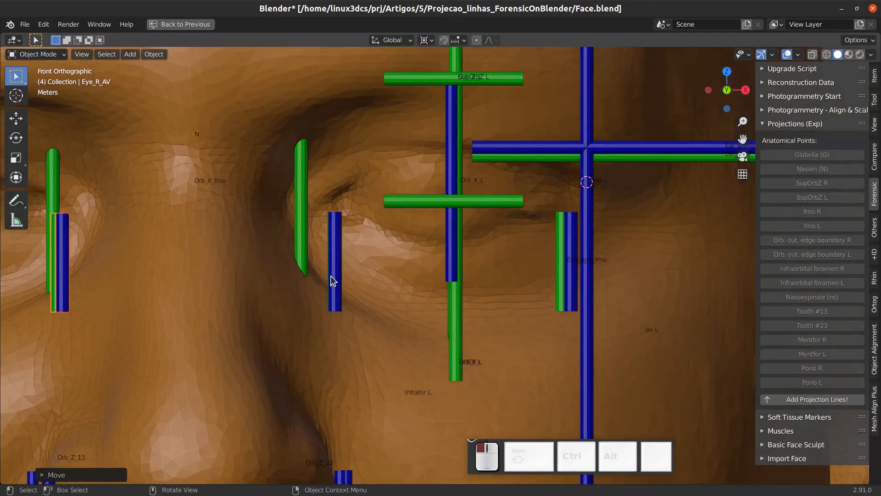
{"action": "left_click", "coordinate": [560, 279], "text": "shift"}
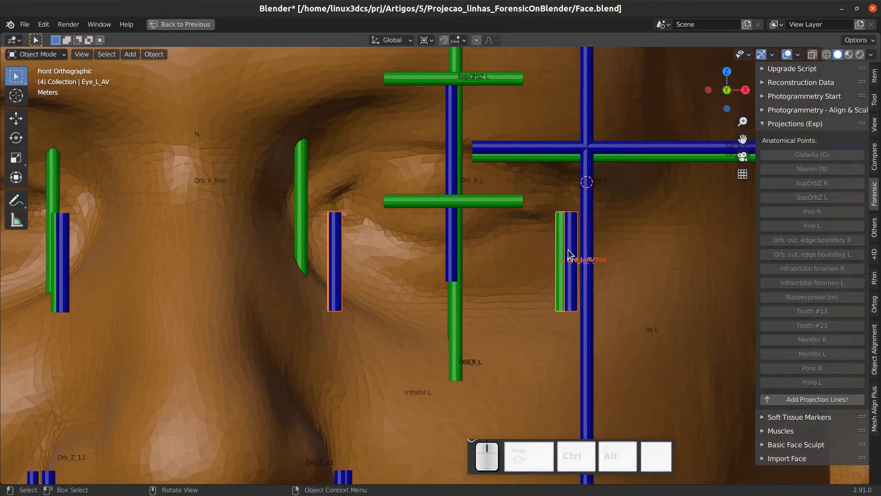
{"action": "scroll", "coordinate": [554, 248], "scroll_direction": "down", "scroll_amount": 4}
{"action": "scroll", "coordinate": [554, 248], "scroll_direction": "up", "scroll_amount": 2}
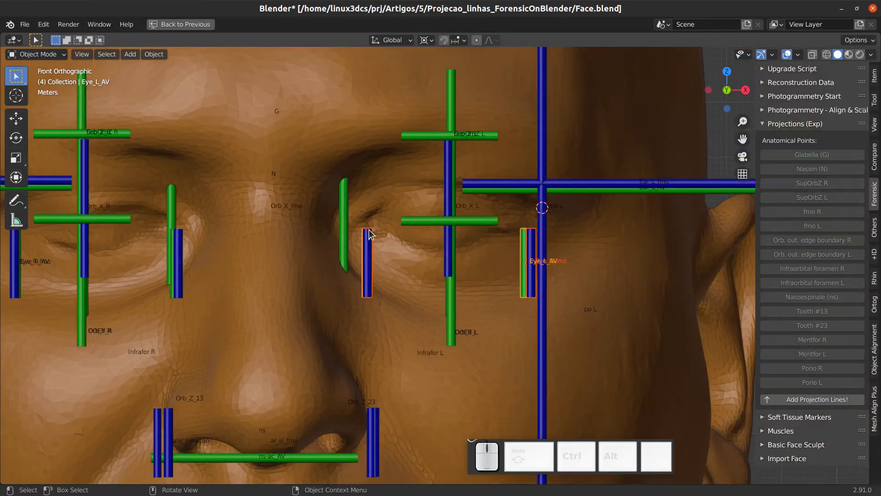
{"action": "middle_click_drag", "start_coordinate": [484, 234], "coordinate": [575, 188], "text": "shift"}
{"action": "scroll", "coordinate": [550, 198], "scroll_direction": "down", "scroll_amount": 3}
{"action": "key", "text": "a"}
{"action": "key", "text": "a"}
{"action": "scroll", "coordinate": [317, 234], "scroll_direction": "up", "scroll_amount": 2}
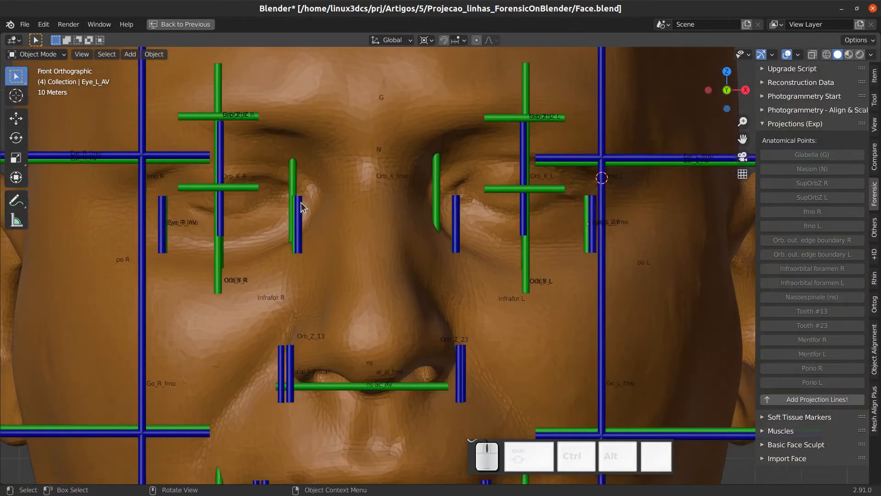
- Select the blue alal_Infracan line and compare its two bars with the wings of the nose
{"action": "scroll", "coordinate": [301, 202], "scroll_direction": "down", "scroll_amount": 2}
{"action": "middle_click_drag", "start_coordinate": [412, 247], "coordinate": [417, 201], "text": "shift"}
{"action": "scroll", "coordinate": [419, 206], "scroll_direction": "down", "scroll_amount": 1}
{"action": "middle_click_drag", "start_coordinate": [449, 305], "coordinate": [443, 380], "text": "shift"}
{"action": "scroll", "coordinate": [459, 233], "scroll_direction": "up", "scroll_amount": 3}
{"action": "scroll", "coordinate": [360, 303], "scroll_direction": "up", "scroll_amount": 2}
{"action": "left_click", "coordinate": [499, 302]}
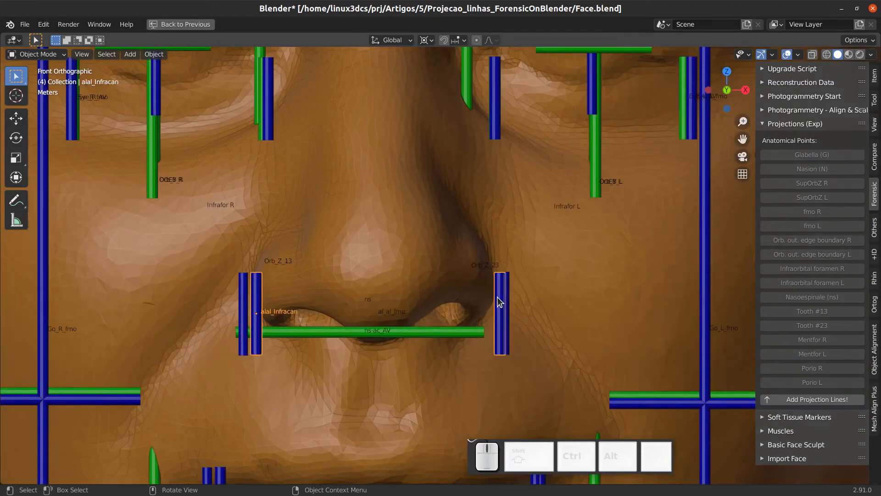
{"action": "scroll", "coordinate": [321, 326], "scroll_direction": "up", "scroll_amount": 2}
{"action": "middle_click_drag", "start_coordinate": [317, 327], "coordinate": [330, 302], "text": "shift"}
{"action": "scroll", "coordinate": [459, 289], "scroll_direction": "down", "scroll_amount": 3}
{"action": "middle_click_drag", "start_coordinate": [466, 287], "coordinate": [508, 244], "text": "shift"}
- Inspect the alal_Infracan line in wireframe display and return the viewport to solid display
{"action": "key", "text": "z"}
{"action": "left_click", "coordinate": [218, 270]}
{"action": "scroll", "coordinate": [244, 271], "scroll_direction": "up", "scroll_amount": 4}
{"action": "middle_click_drag", "start_coordinate": [224, 255], "coordinate": [329, 272], "text": "shift"}
{"action": "scroll", "coordinate": [329, 271], "scroll_direction": "up", "scroll_amount": 2}
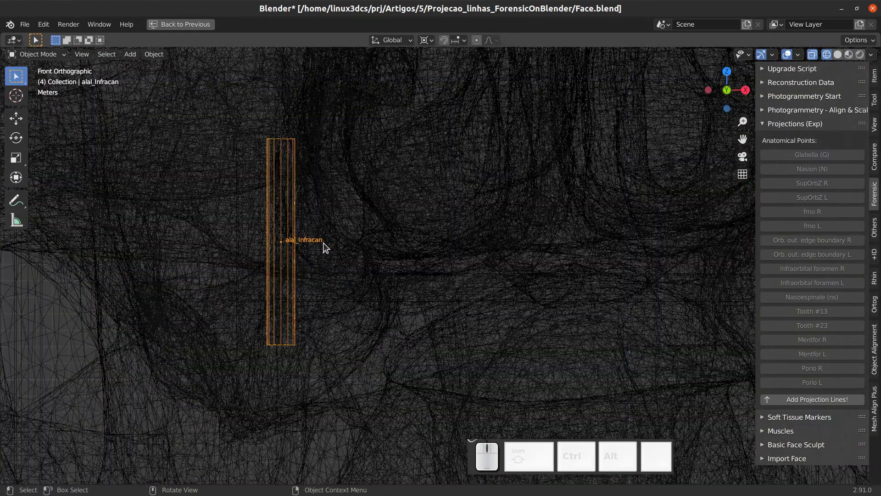
{"action": "scroll", "coordinate": [322, 244], "scroll_direction": "down", "scroll_amount": 7}
{"action": "middle_click_drag", "start_coordinate": [412, 273], "coordinate": [378, 302], "text": "shift"}
{"action": "scroll", "coordinate": [375, 276], "scroll_direction": "down", "scroll_amount": 3}
{"action": "key", "text": "shift+z"}
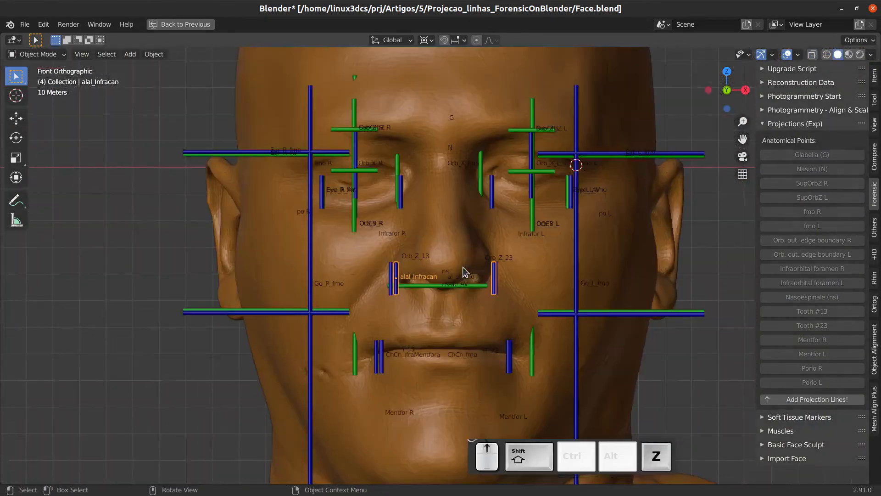
- Examine how the alal_Infracan bars fit the nose width, both close up and with the whole face in view
{"action": "scroll", "coordinate": [371, 274], "scroll_direction": "up", "scroll_amount": 3}
{"action": "scroll", "coordinate": [210, 220], "scroll_direction": "down", "scroll_amount": 3}
{"action": "scroll", "coordinate": [340, 323], "scroll_direction": "up", "scroll_amount": 3}
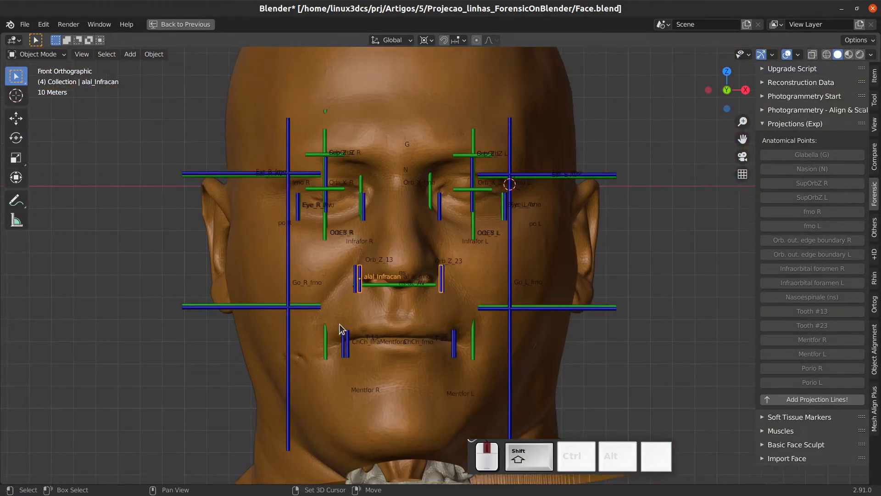
{"action": "middle_click_drag", "start_coordinate": [425, 236], "coordinate": [424, 269], "text": "shift"}
{"action": "scroll", "coordinate": [418, 266], "scroll_direction": "up", "scroll_amount": 3}
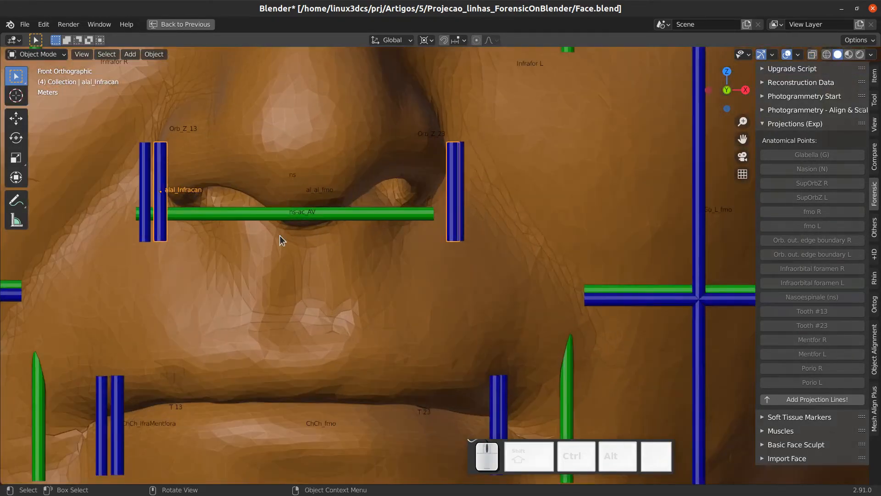
{"action": "scroll", "coordinate": [335, 239], "scroll_direction": "down", "scroll_amount": 3}
{"action": "scroll", "coordinate": [406, 235], "scroll_direction": "down", "scroll_amount": 3}
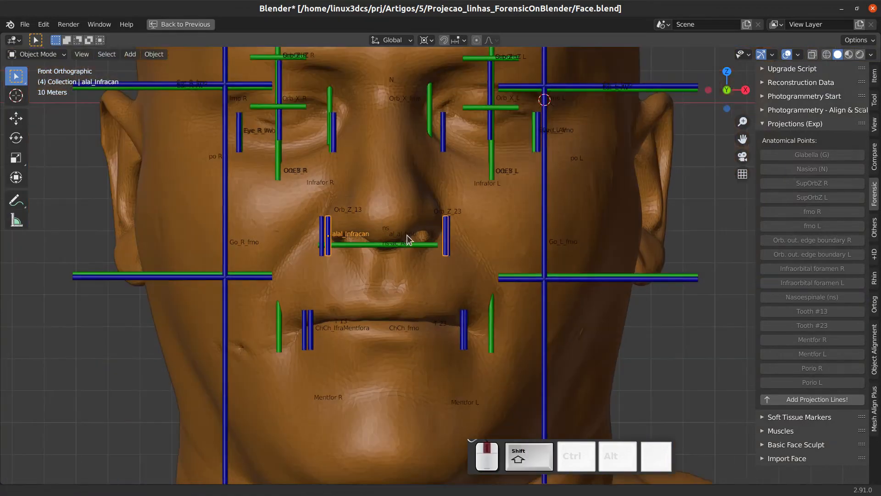
{"action": "scroll", "coordinate": [301, 249], "scroll_direction": "up", "scroll_amount": 4}
{"action": "scroll", "coordinate": [326, 269], "scroll_direction": "down", "scroll_amount": 3}
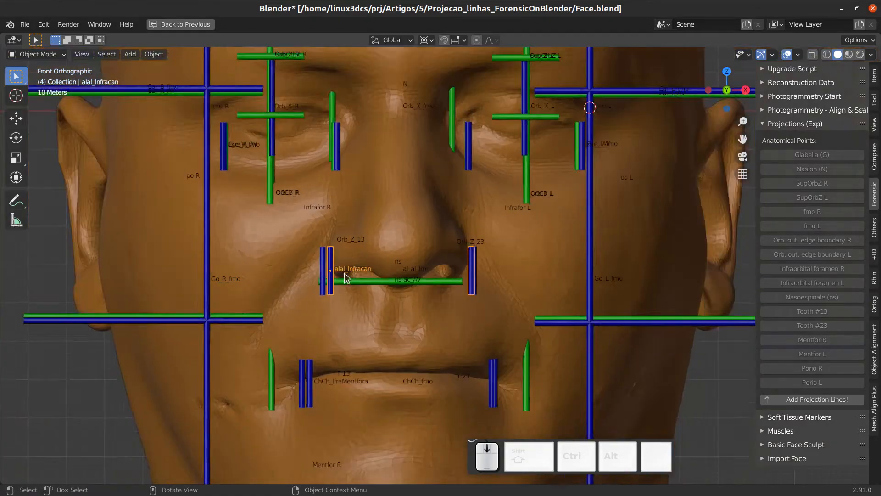
{"action": "scroll", "coordinate": [514, 251], "scroll_direction": "up", "scroll_amount": 4}
{"action": "scroll", "coordinate": [403, 241], "scroll_direction": "up", "scroll_amount": 3}
{"action": "scroll", "coordinate": [480, 247], "scroll_direction": "down", "scroll_amount": 1}
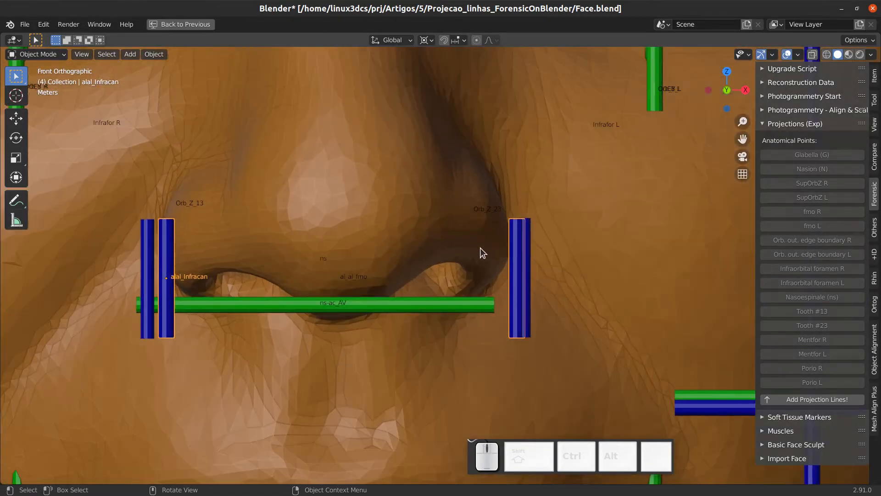
- Try to move the blue alal_Infracan and al_al_fmo lines beside the wings of the nose
{"action": "key", "text": "g"}
{"action": "right_click", "coordinate": [466, 249]}
{"action": "left_click", "coordinate": [527, 267]}
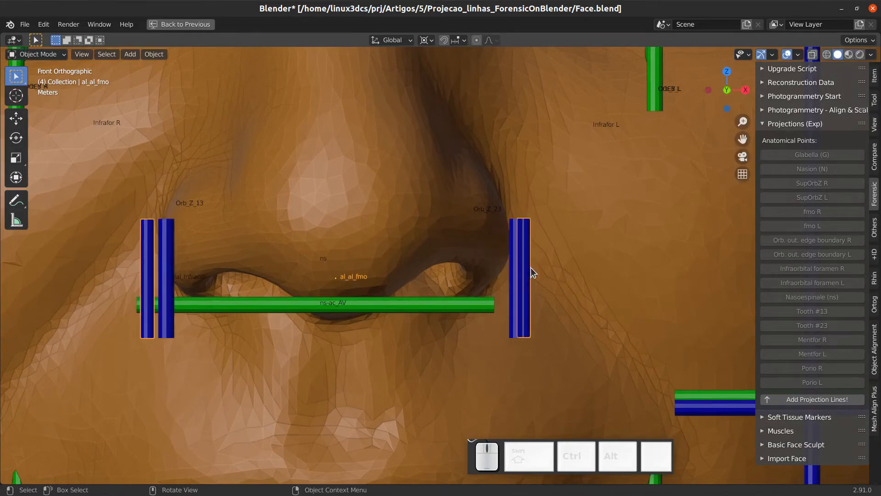
{"action": "scroll", "coordinate": [531, 268], "scroll_direction": "down", "scroll_amount": 1}
{"action": "key", "text": "g"}
{"action": "left_click", "coordinate": [454, 266]}
{"action": "scroll", "coordinate": [456, 264], "scroll_direction": "down", "scroll_amount": 3}
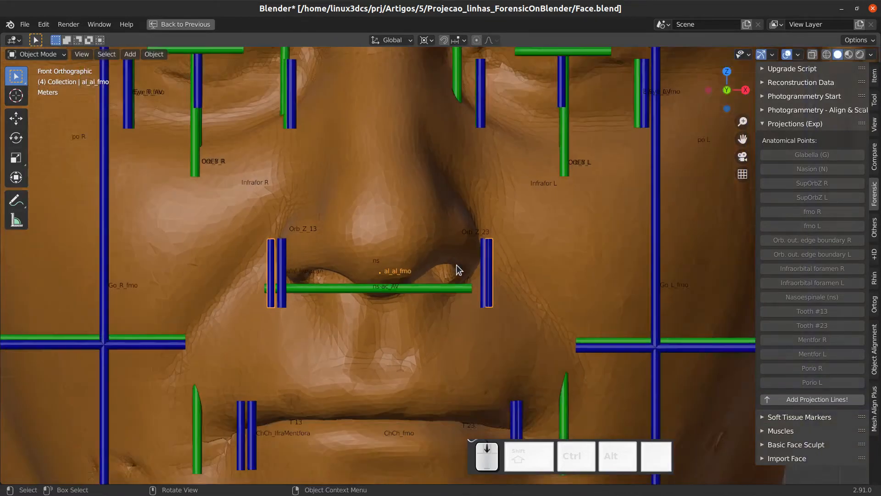
{"action": "scroll", "coordinate": [425, 306], "scroll_direction": "up", "scroll_amount": 4}
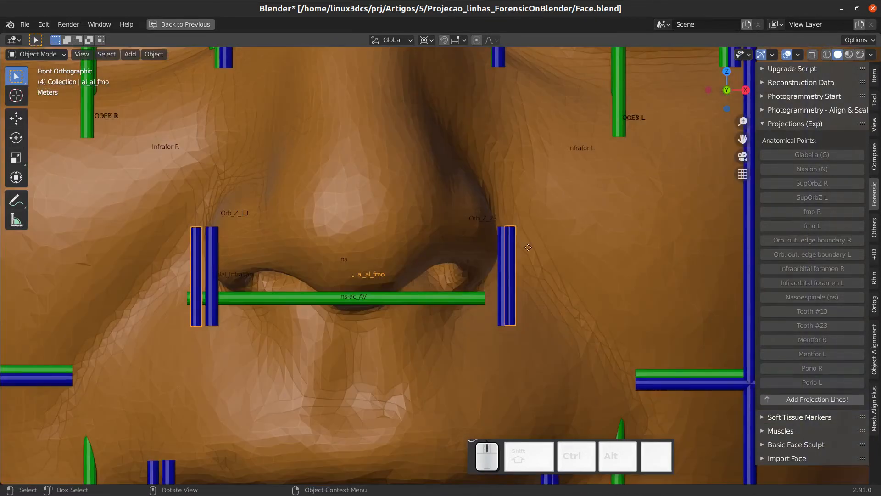
{"action": "key", "text": "g"}
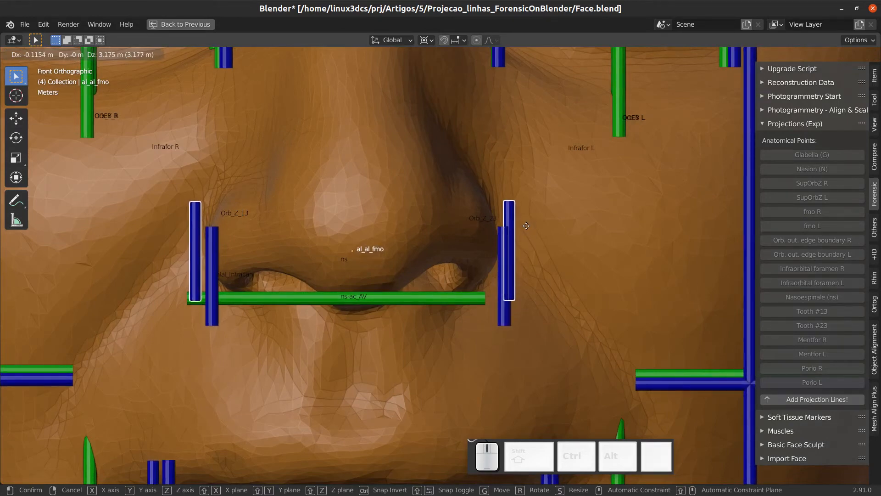
{"action": "right_click", "coordinate": [527, 225]}
- Select the green ns-ac_AV line and compare its ends with the nose width in front view
{"action": "left_click", "coordinate": [493, 305]}
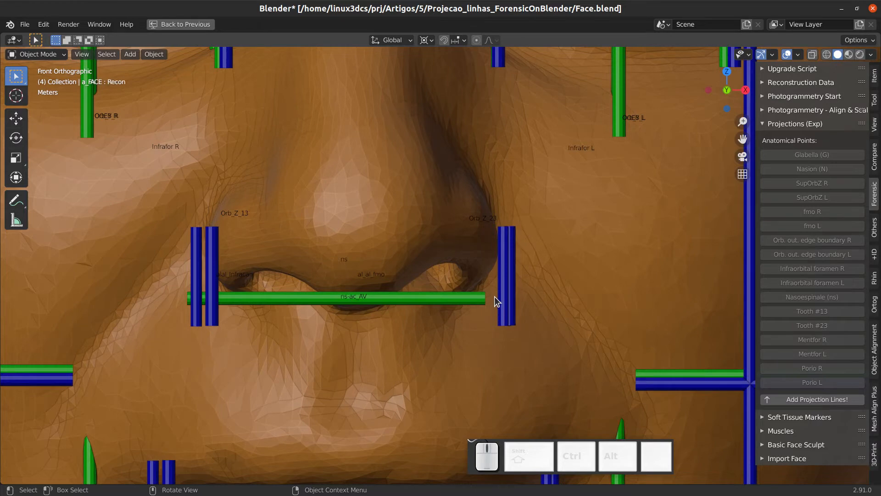
{"action": "left_click", "coordinate": [412, 296]}
{"action": "scroll", "coordinate": [319, 305], "scroll_direction": "up", "scroll_amount": 3}
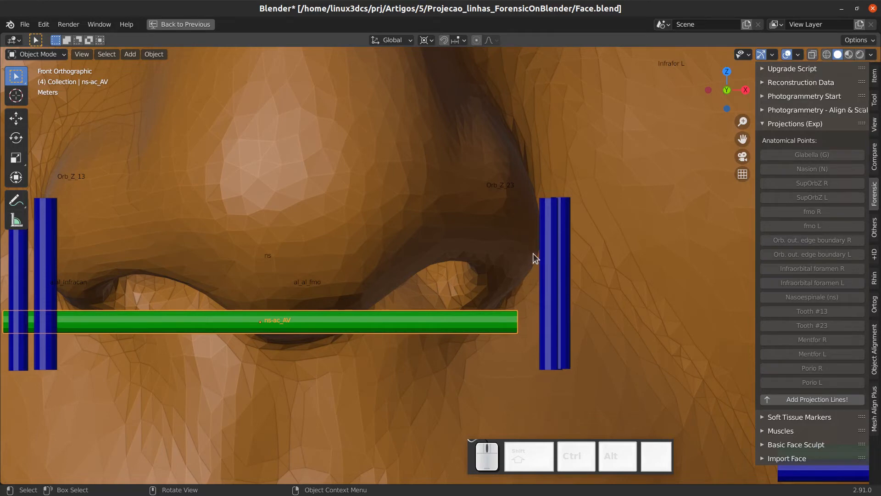
{"action": "scroll", "coordinate": [476, 320], "scroll_direction": "down", "scroll_amount": 2}
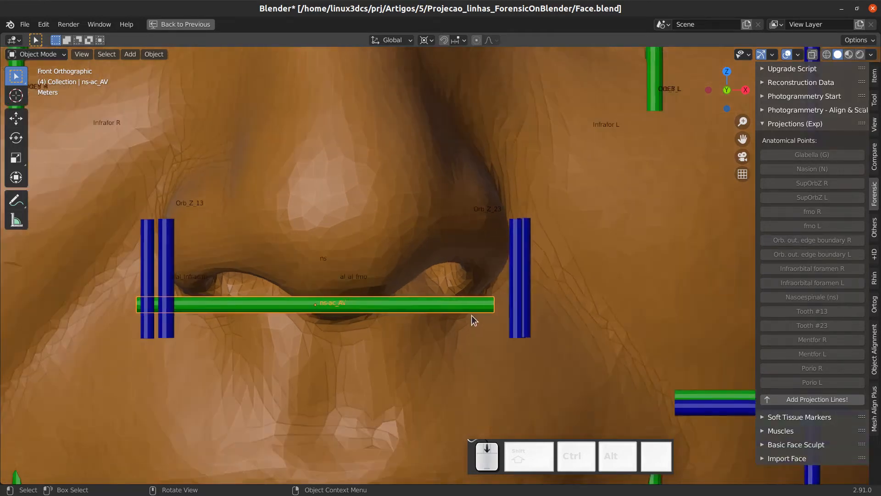
{"action": "middle_click_drag", "start_coordinate": [472, 317], "coordinate": [463, 330]}
{"action": "scroll", "coordinate": [440, 354], "scroll_direction": "down", "scroll_amount": 2}
{"action": "key", "text": "KP_1"}
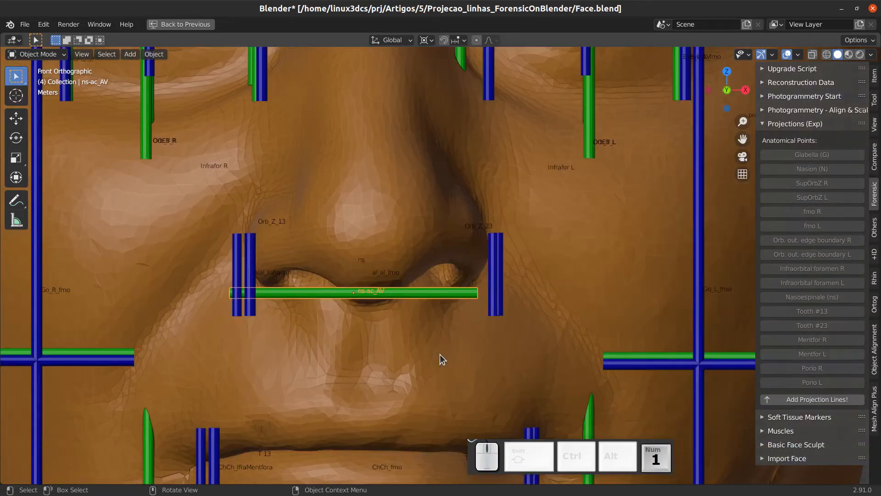
{"action": "scroll", "coordinate": [455, 330], "scroll_direction": "up", "scroll_amount": 4}
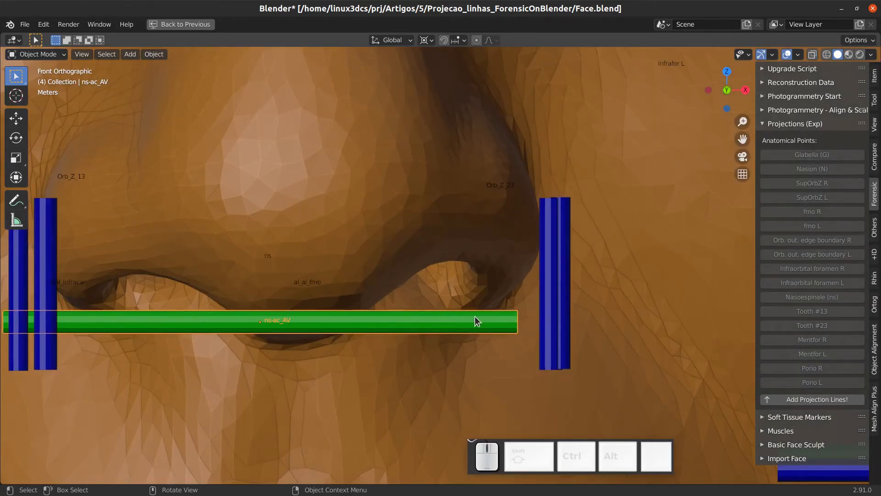
{"action": "scroll", "coordinate": [480, 325], "scroll_direction": "down", "scroll_amount": 1}
{"action": "scroll", "coordinate": [522, 296], "scroll_direction": "up", "scroll_amount": 2}
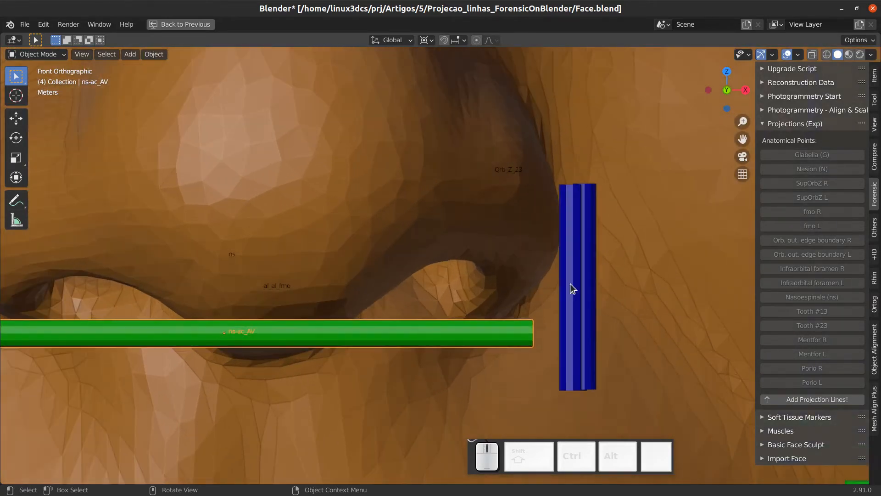
- Select the alal_Infracan line again and compare its bars with the nose wings and the ns-ac_AV line
{"action": "left_click", "coordinate": [569, 285]}
{"action": "scroll", "coordinate": [550, 253], "scroll_direction": "down", "scroll_amount": 2}
{"action": "scroll", "coordinate": [550, 254], "scroll_direction": "down", "scroll_amount": 1}
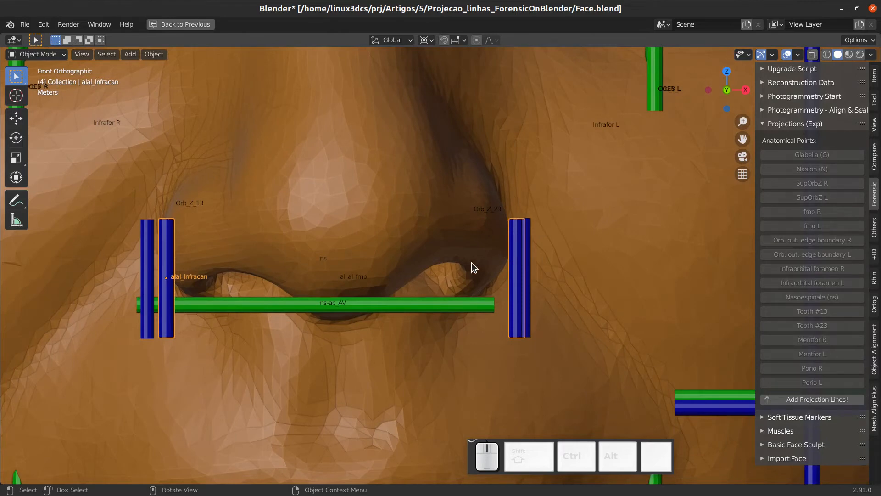
{"action": "scroll", "coordinate": [471, 263], "scroll_direction": "down", "scroll_amount": 3}
{"action": "middle_click_drag", "start_coordinate": [459, 294], "coordinate": [456, 331], "text": "shift"}
{"action": "scroll", "coordinate": [439, 328], "scroll_direction": "up", "scroll_amount": 1}
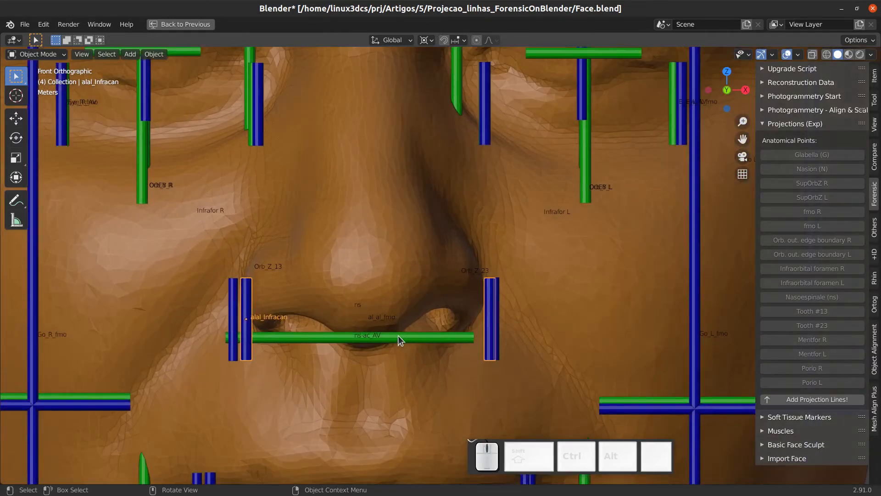
{"action": "scroll", "coordinate": [441, 348], "scroll_direction": "down", "scroll_amount": 2}
{"action": "scroll", "coordinate": [426, 299], "scroll_direction": "up", "scroll_amount": 3}
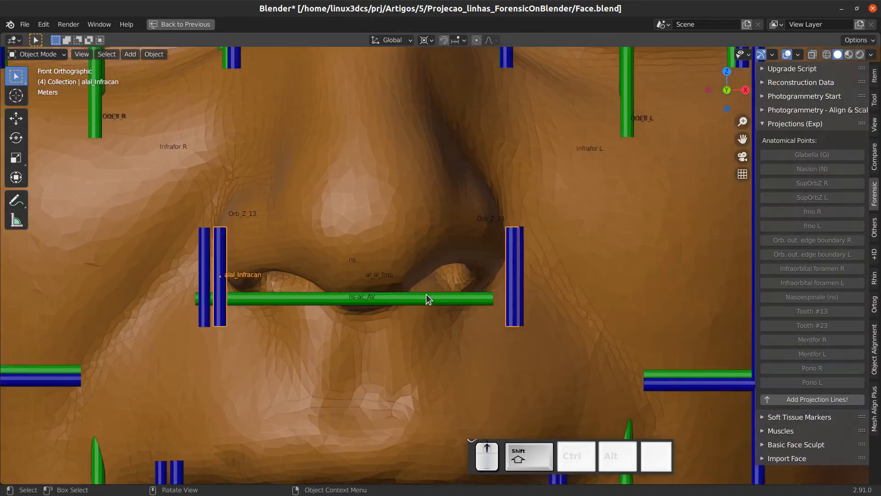
- Select the ns-ac_AV line and then the alal_Infracan line to compare both against the whole nose and face
{"action": "left_click", "coordinate": [400, 302]}
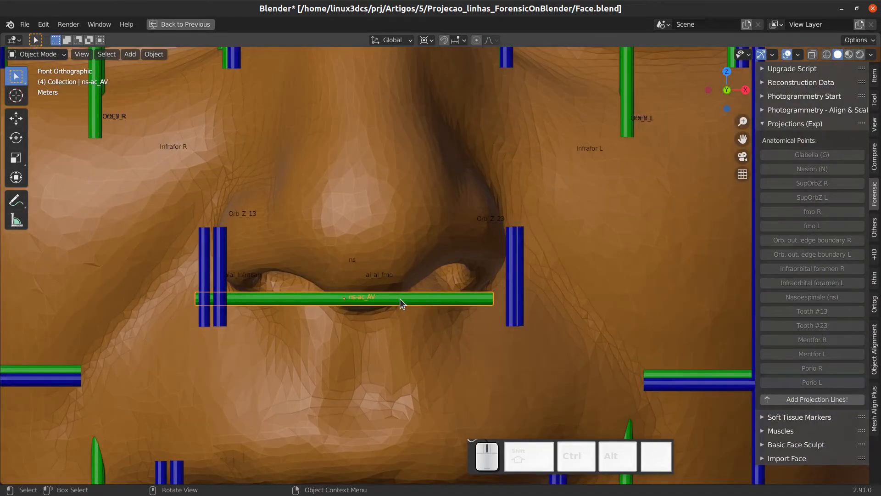
{"action": "scroll", "coordinate": [419, 259], "scroll_direction": "down", "scroll_amount": 3}
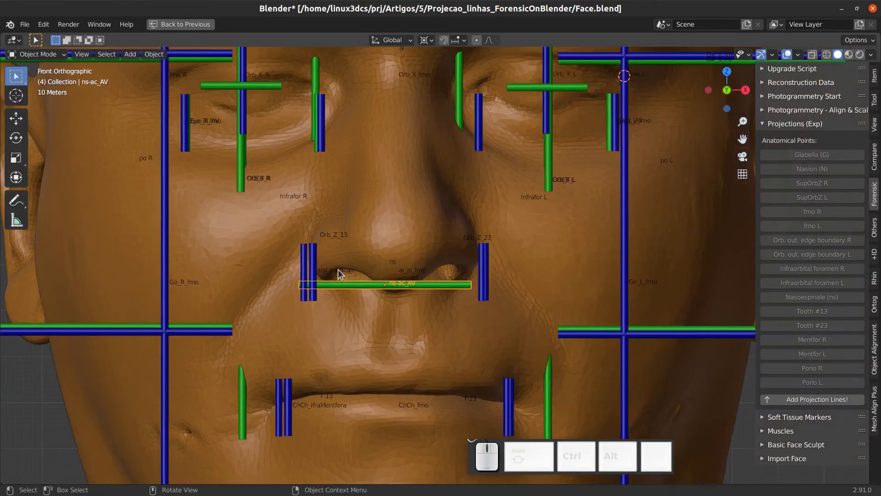
{"action": "scroll", "coordinate": [378, 297], "scroll_direction": "up", "scroll_amount": 3}
{"action": "left_click", "coordinate": [513, 277]}
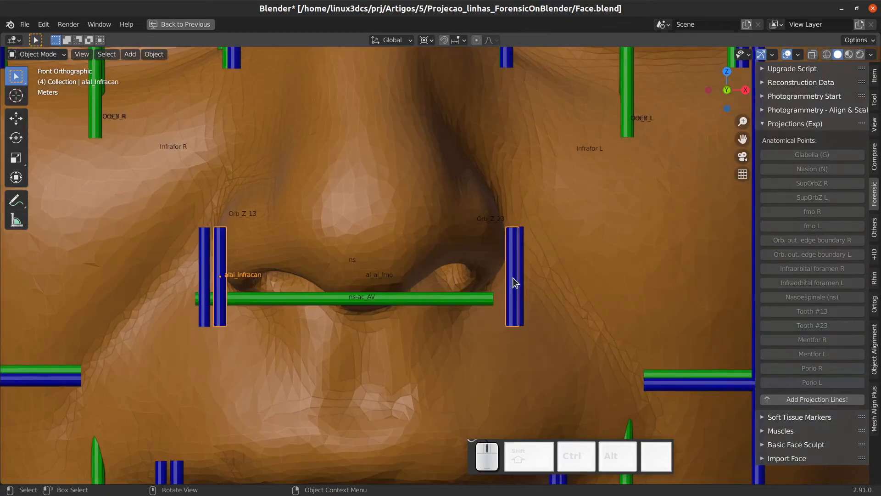
{"action": "scroll", "coordinate": [513, 277], "scroll_direction": "down", "scroll_amount": 4}
{"action": "scroll", "coordinate": [358, 215], "scroll_direction": "up", "scroll_amount": 4, "text": "shift"}
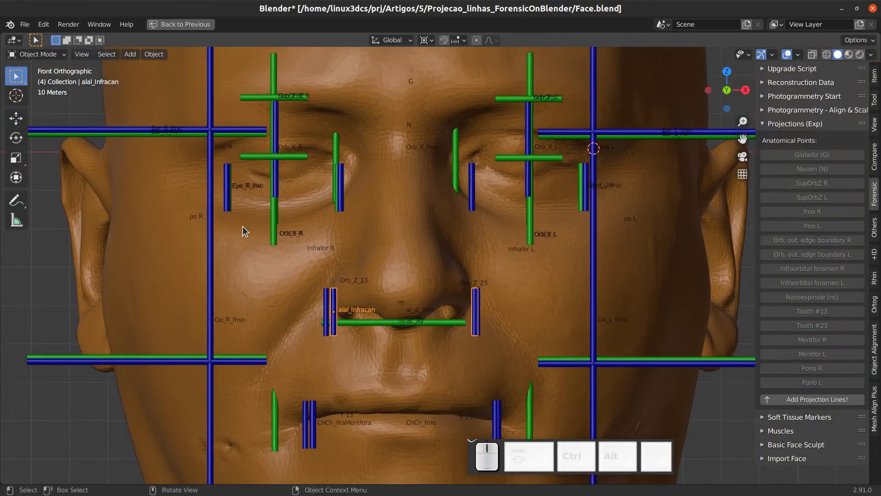
{"action": "scroll", "coordinate": [243, 229], "scroll_direction": "down", "scroll_amount": 2}
{"action": "scroll", "coordinate": [243, 229], "scroll_direction": "up", "scroll_amount": 3}
- Select the long vertical Go_R_fmo and Go_L_fmo lines and compare them with both sides of the face
{"action": "left_click", "coordinate": [165, 273]}
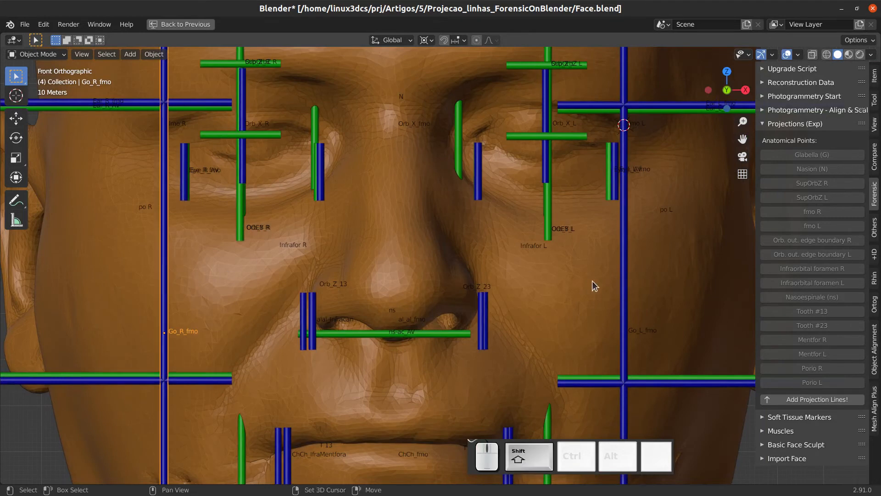
{"action": "left_click", "coordinate": [626, 288], "text": "shift"}
{"action": "scroll", "coordinate": [598, 292], "scroll_direction": "down", "scroll_amount": 3}
{"action": "scroll", "coordinate": [331, 258], "scroll_direction": "up", "scroll_amount": 2}
{"action": "scroll", "coordinate": [335, 265], "scroll_direction": "up", "scroll_amount": 2, "text": "shift"}
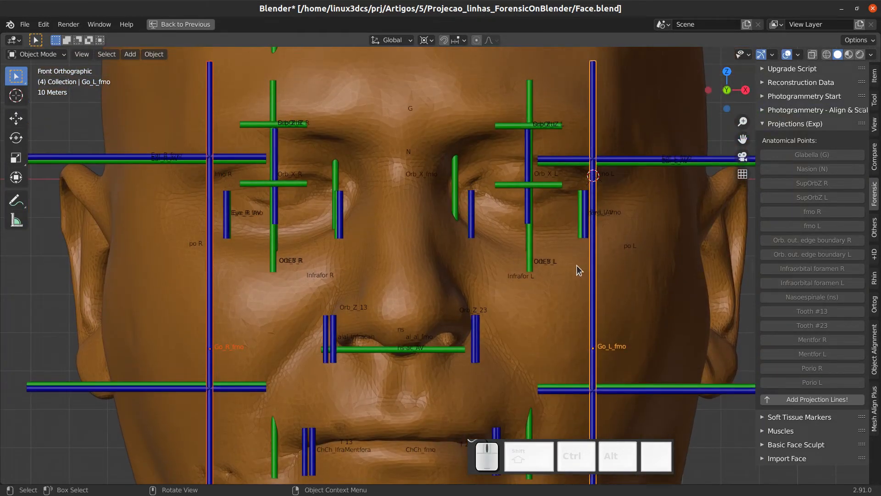
{"action": "scroll", "coordinate": [469, 287], "scroll_direction": "down", "scroll_amount": 2}
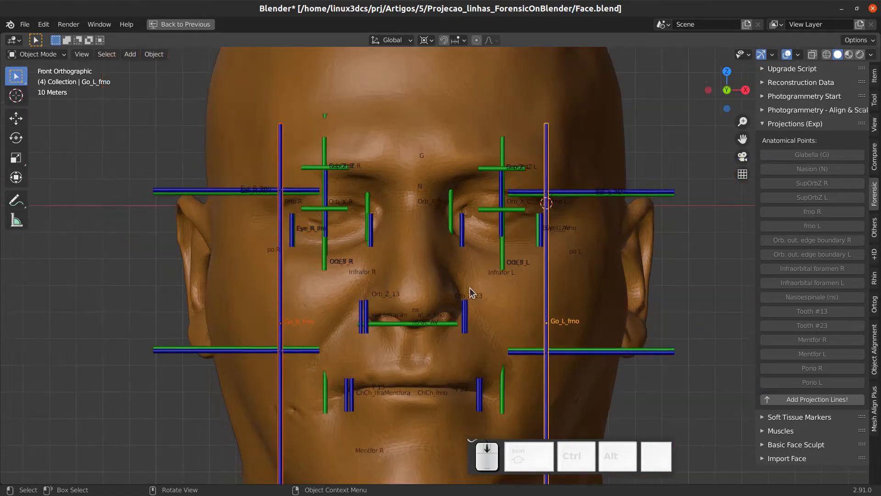
{"action": "scroll", "coordinate": [250, 230], "scroll_direction": "up", "scroll_amount": 3}
{"action": "scroll", "coordinate": [382, 300], "scroll_direction": "down", "scroll_amount": 2}
{"action": "middle_click_drag", "start_coordinate": [382, 300], "coordinate": [396, 253], "text": "shift"}
{"action": "scroll", "coordinate": [372, 270], "scroll_direction": "up", "scroll_amount": 3}
{"action": "scroll", "coordinate": [282, 236], "scroll_direction": "down", "scroll_amount": 3}
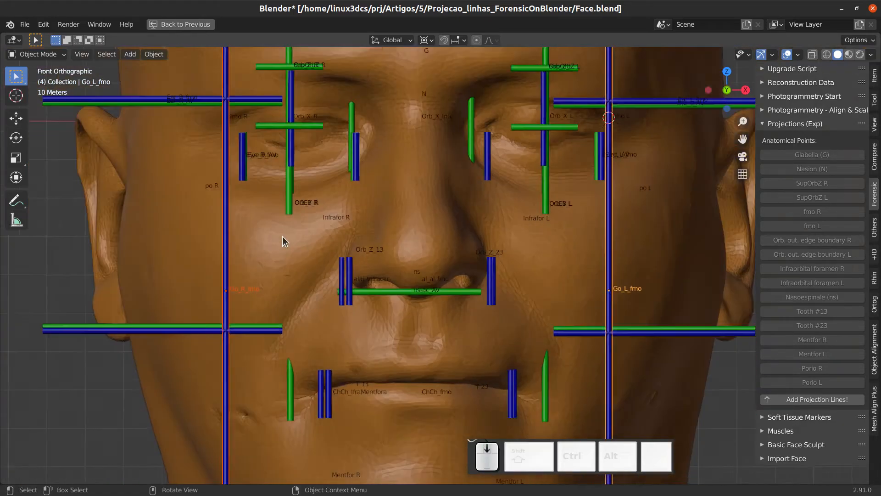
{"action": "middle_click_drag", "start_coordinate": [324, 236], "coordinate": [326, 254], "text": "shift"}
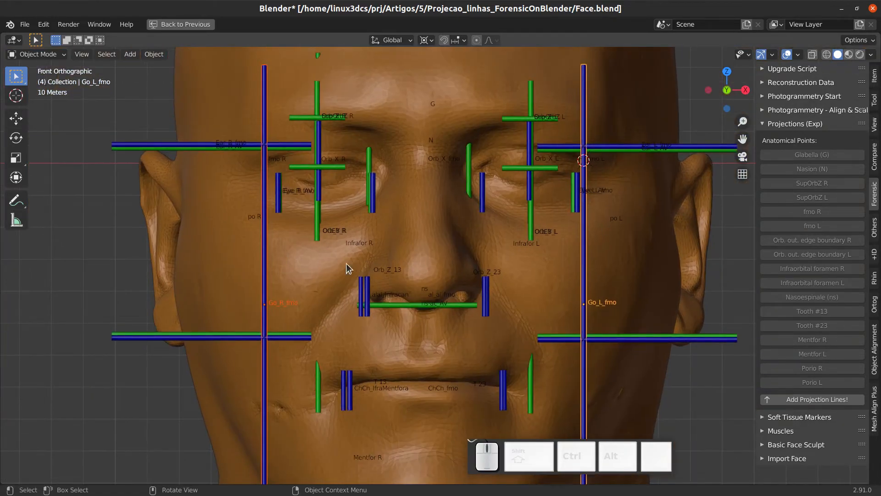
- Select the ChCh_fmo line at the mouth and compare its bars with the mouth corners in front view
{"action": "scroll", "coordinate": [293, 251], "scroll_direction": "up", "scroll_amount": 1}
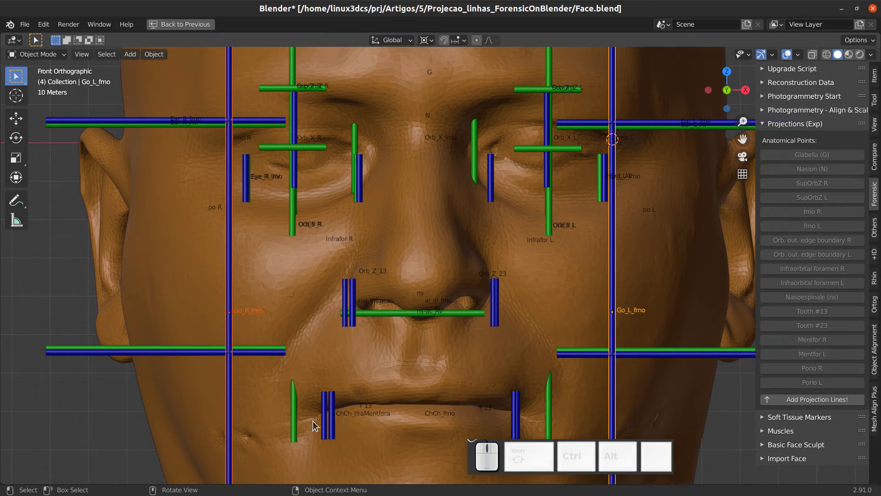
{"action": "scroll", "coordinate": [456, 375], "scroll_direction": "down", "scroll_amount": 2}
{"action": "middle_click_drag", "start_coordinate": [456, 375], "coordinate": [447, 295], "text": "shift"}
{"action": "scroll", "coordinate": [444, 284], "scroll_direction": "up", "scroll_amount": 2}
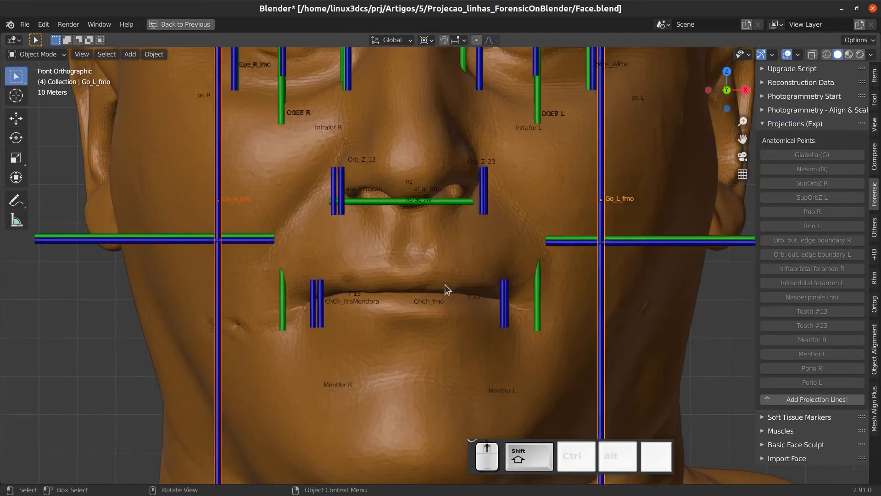
{"action": "left_click", "coordinate": [314, 318]}
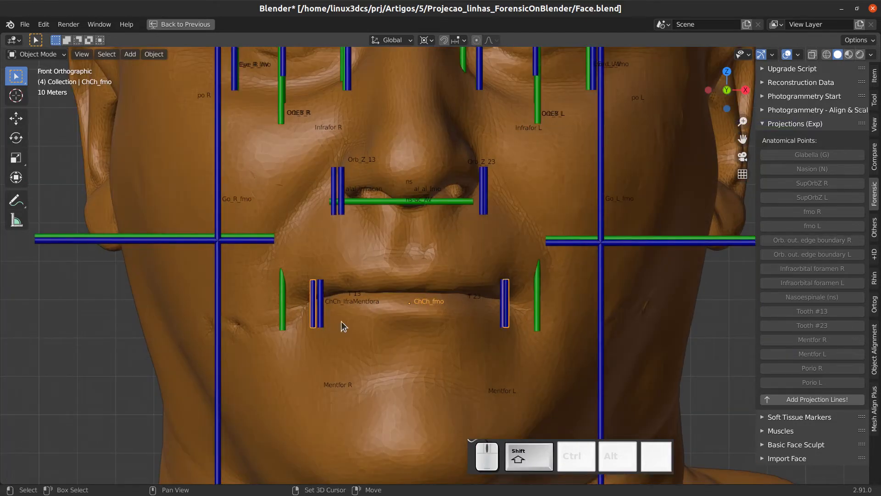
{"action": "middle_click_drag", "start_coordinate": [372, 331], "coordinate": [378, 302], "text": "shift"}
{"action": "scroll", "coordinate": [362, 309], "scroll_direction": "up", "scroll_amount": 4}
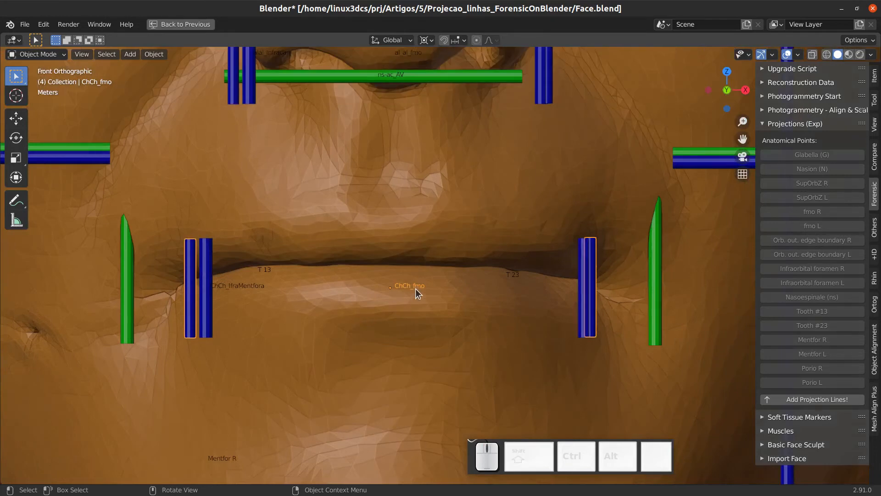
- Select the ChCh_IfraMentfora line and shift it about -0.75 m along X to centre it better on the mouth
{"action": "left_click", "coordinate": [205, 334]}
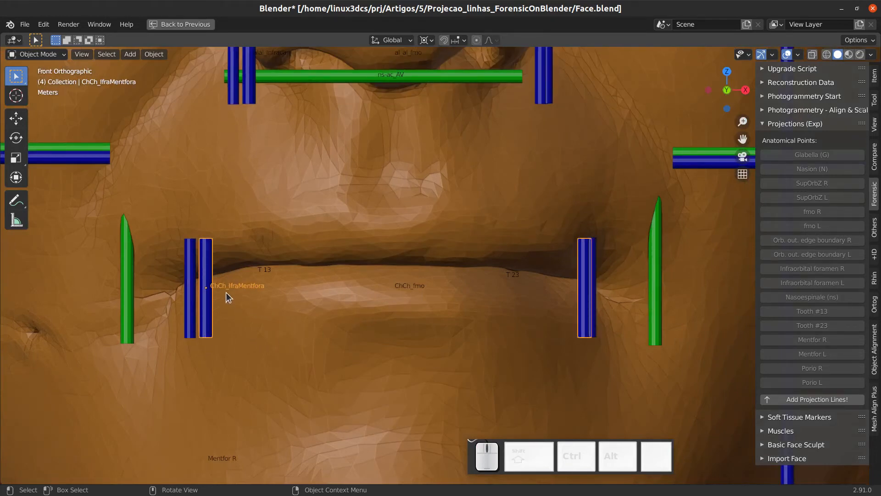
{"action": "scroll", "coordinate": [247, 289], "scroll_direction": "down", "scroll_amount": 1}
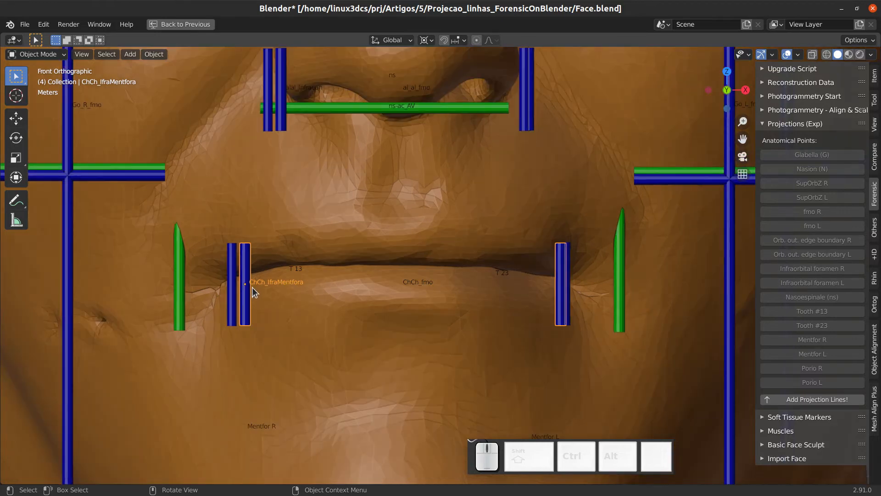
{"action": "scroll", "coordinate": [268, 291], "scroll_direction": "down", "scroll_amount": 4}
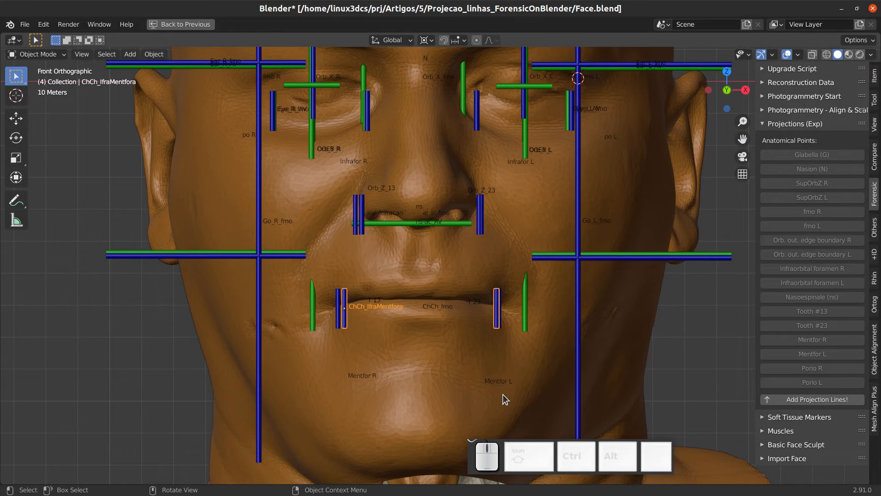
{"action": "scroll", "coordinate": [426, 354], "scroll_direction": "up", "scroll_amount": 5}
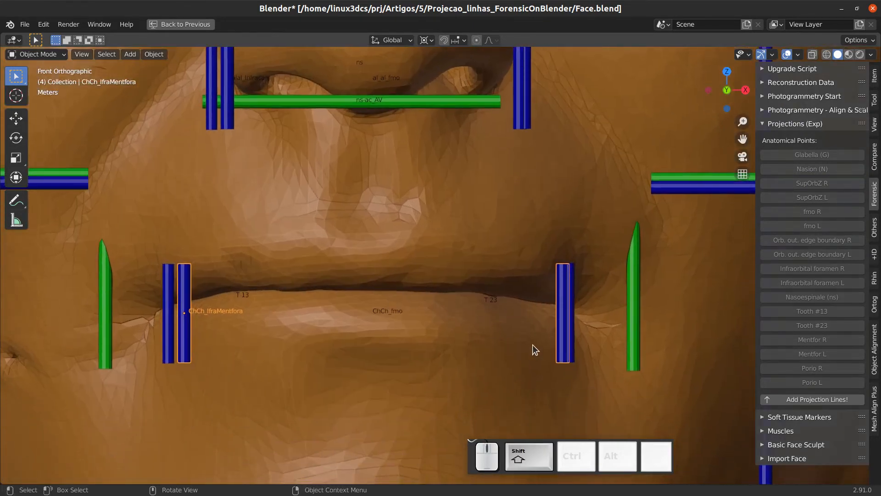
{"action": "key", "text": "g"}
{"action": "key", "text": "x"}
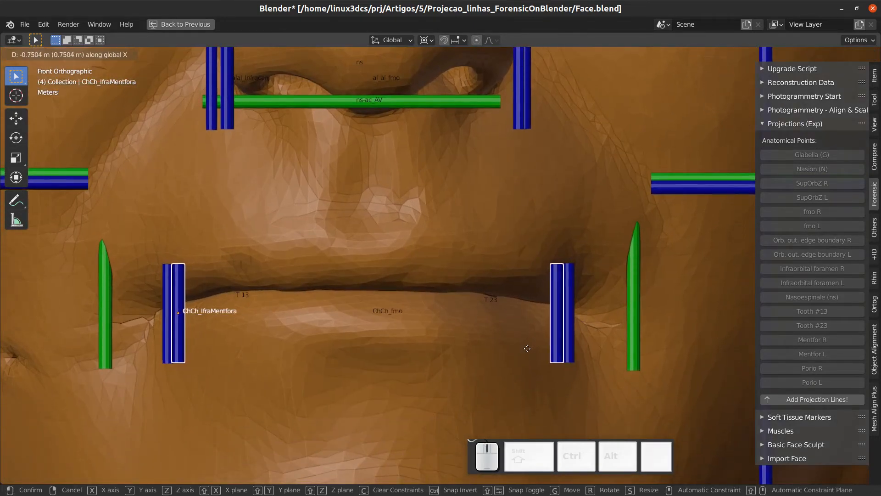
{"action": "left_click", "coordinate": [528, 347]}
{"action": "scroll", "coordinate": [518, 298], "scroll_direction": "down", "scroll_amount": 3}
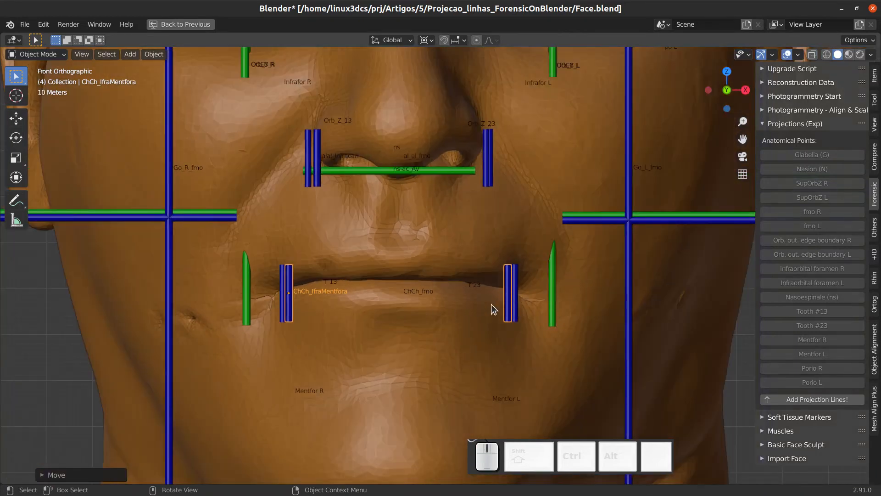
- Examine how the bars of both ChCh lines match each corner of the mouth
{"action": "scroll", "coordinate": [491, 303], "scroll_direction": "up", "scroll_amount": 1}
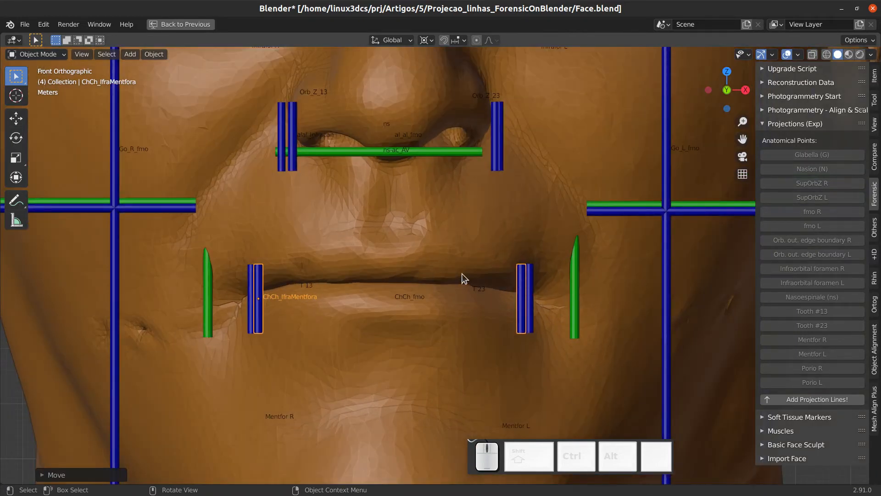
{"action": "scroll", "coordinate": [458, 275], "scroll_direction": "up", "scroll_amount": 2}
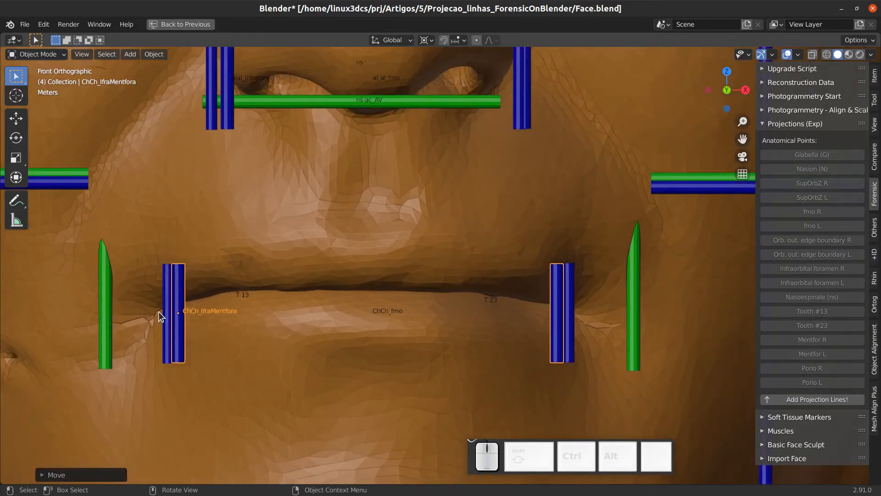
{"action": "scroll", "coordinate": [313, 326], "scroll_direction": "down", "scroll_amount": 2}
{"action": "middle_click_drag", "start_coordinate": [510, 323], "coordinate": [409, 313], "text": "shift"}
{"action": "scroll", "coordinate": [417, 309], "scroll_direction": "up", "scroll_amount": 4}
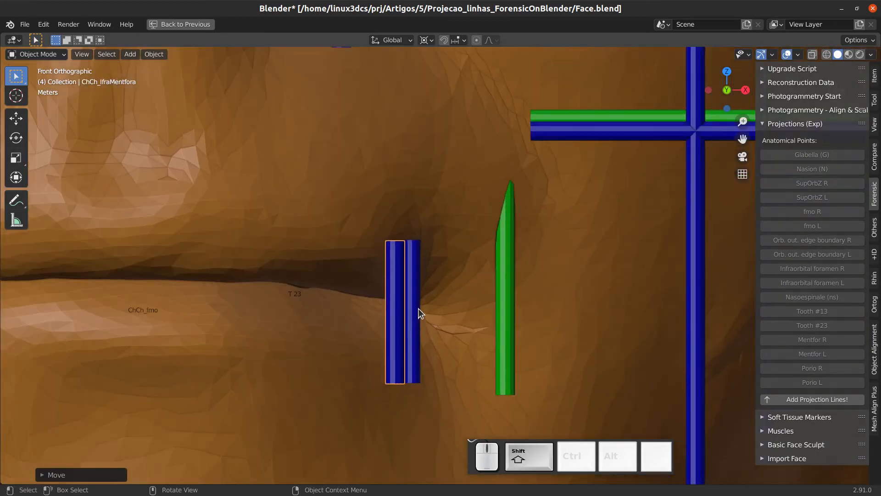
{"action": "scroll", "coordinate": [444, 327], "scroll_direction": "down", "scroll_amount": 3}
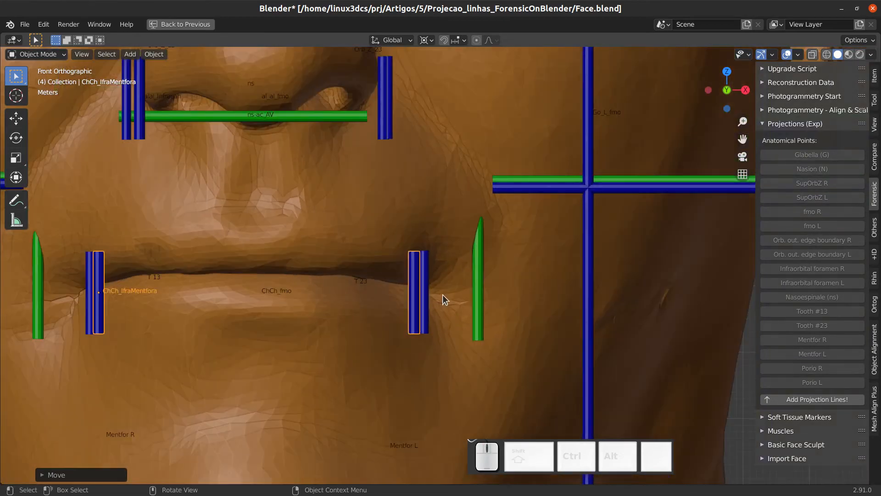
{"action": "scroll", "coordinate": [452, 302], "scroll_direction": "down", "scroll_amount": 2}
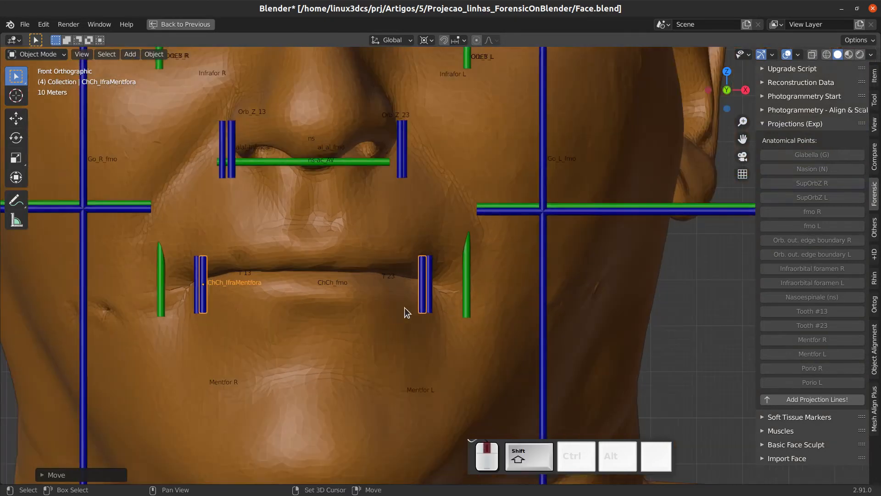
{"action": "middle_click_drag", "start_coordinate": [209, 299], "coordinate": [280, 294], "text": "shift"}
{"action": "scroll", "coordinate": [279, 294], "scroll_direction": "up", "scroll_amount": 1}
{"action": "scroll", "coordinate": [284, 321], "scroll_direction": "up", "scroll_amount": 2}
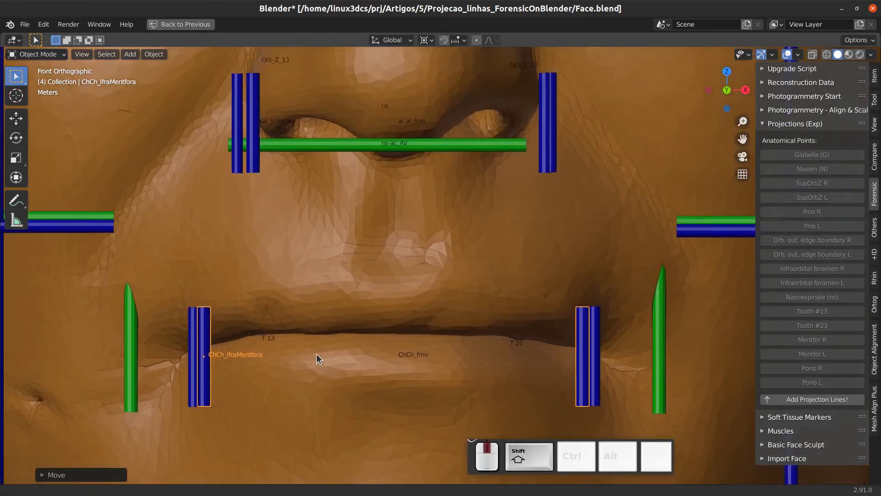
{"action": "scroll", "coordinate": [404, 339], "scroll_direction": "down", "scroll_amount": 3}
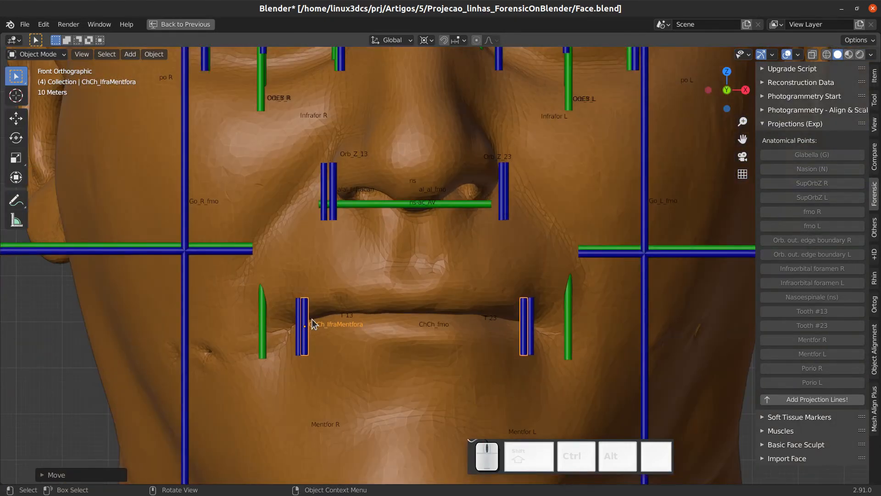
- Select the Orb_Z_R line and then the Orb_X_fmo line to compare the orbital lines with both eyes and the whole face
{"action": "scroll", "coordinate": [367, 278], "scroll_direction": "down", "scroll_amount": 3}
{"action": "middle_click_drag", "start_coordinate": [396, 242], "coordinate": [367, 310], "text": "shift"}
{"action": "middle_click_drag", "start_coordinate": [411, 257], "coordinate": [401, 321], "text": "shift"}
{"action": "scroll", "coordinate": [459, 284], "scroll_direction": "up", "scroll_amount": 3}
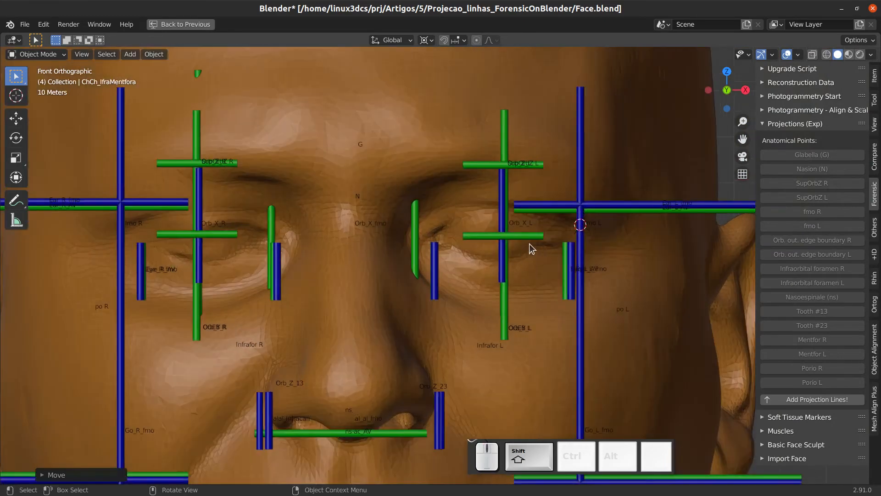
{"action": "left_click", "coordinate": [195, 244]}
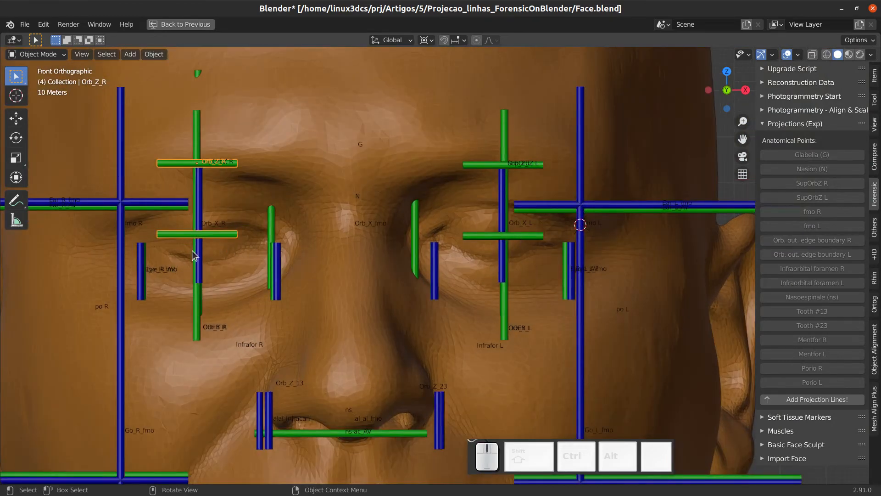
{"action": "left_click", "coordinate": [511, 238]}
{"action": "left_click", "coordinate": [503, 231]}
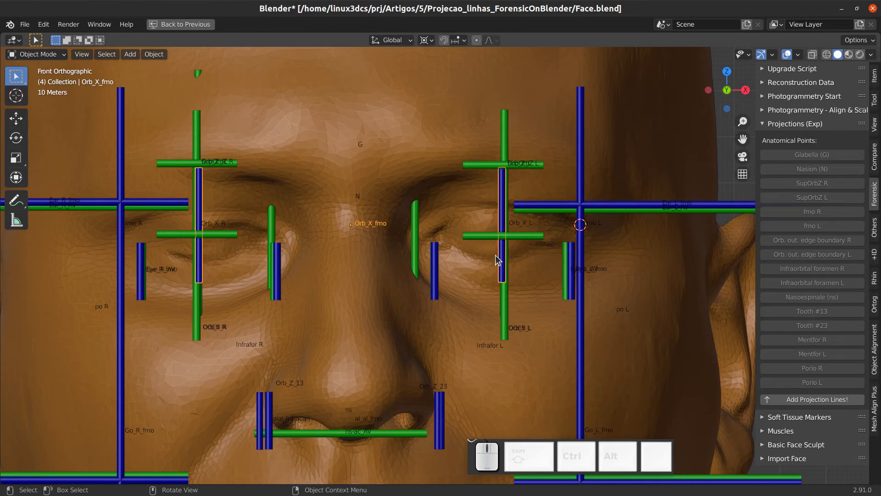
{"action": "scroll", "coordinate": [495, 255], "scroll_direction": "down", "scroll_amount": 2}
{"action": "scroll", "coordinate": [493, 265], "scroll_direction": "up", "scroll_amount": 2}
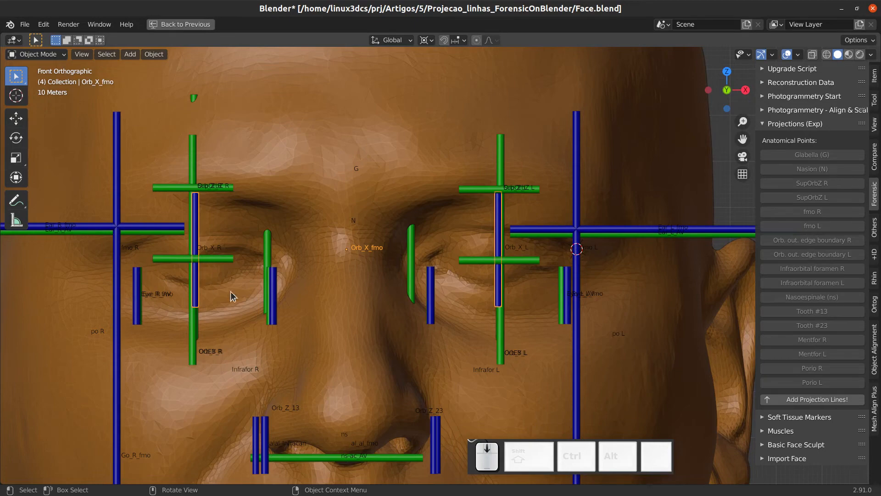
{"action": "scroll", "coordinate": [231, 291], "scroll_direction": "down", "scroll_amount": 5}
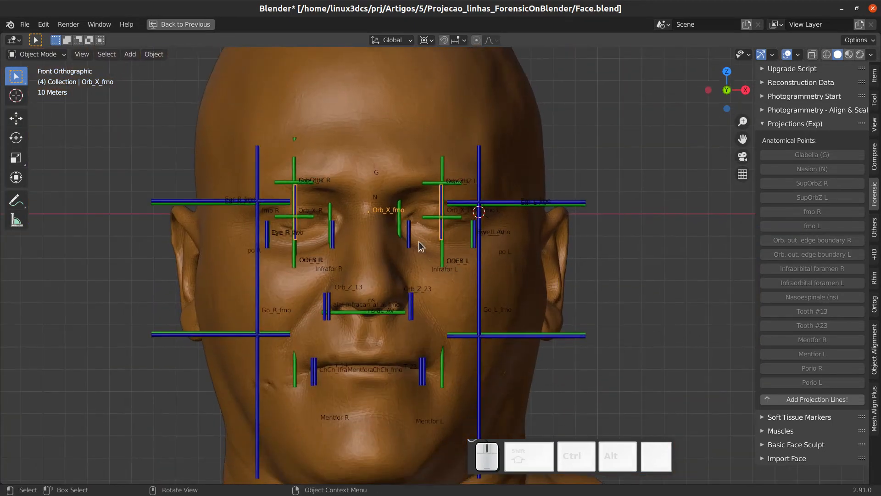
- Select the Ear_R_fmo line and compare the ear lines with the upper and lower ends of both ears
{"action": "scroll", "coordinate": [359, 262], "scroll_direction": "up", "scroll_amount": 5}
{"action": "left_click", "coordinate": [331, 97], "text": "shift"}
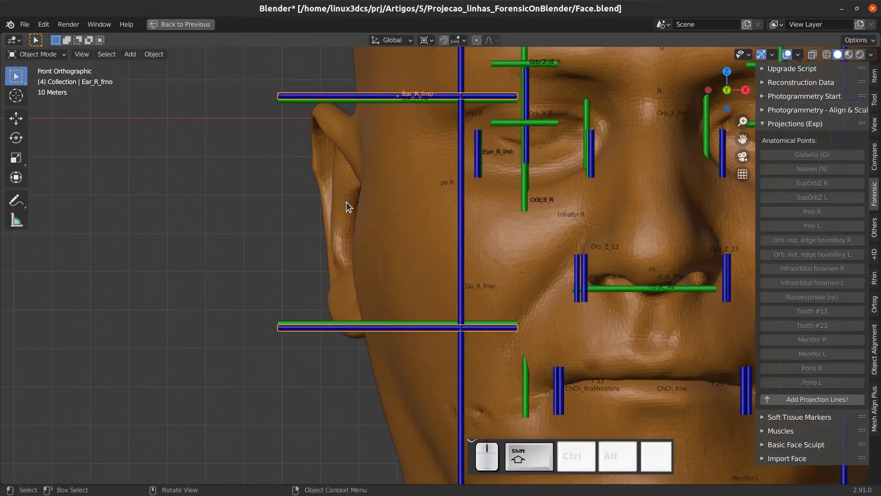
{"action": "middle_click_drag", "start_coordinate": [353, 224], "coordinate": [229, 281], "text": "shift"}
{"action": "scroll", "coordinate": [229, 280], "scroll_direction": "down", "scroll_amount": 1}
{"action": "middle_click_drag", "start_coordinate": [323, 277], "coordinate": [188, 270], "text": "shift"}
{"action": "scroll", "coordinate": [518, 263], "scroll_direction": "up", "scroll_amount": 2}
{"action": "middle_click_drag", "start_coordinate": [556, 252], "coordinate": [386, 275], "text": "shift"}
{"action": "scroll", "coordinate": [620, 221], "scroll_direction": "down", "scroll_amount": 1}
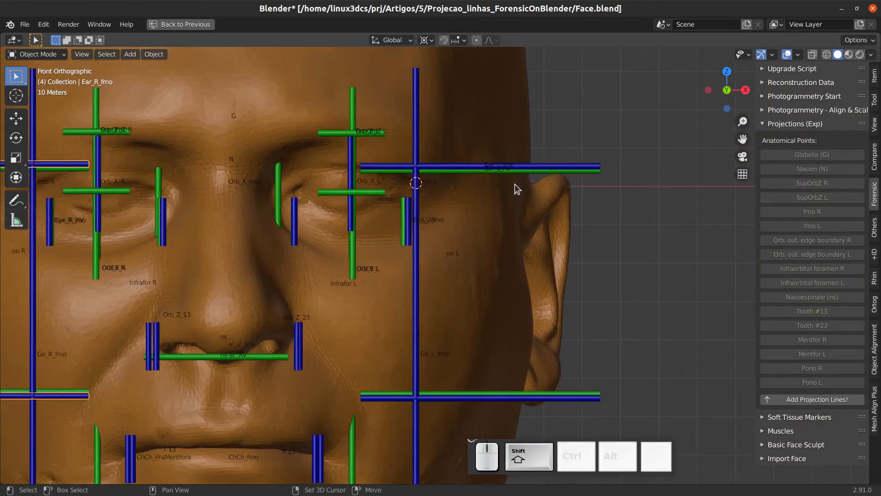
{"action": "middle_click_drag", "start_coordinate": [336, 282], "coordinate": [655, 278], "text": "shift"}
{"action": "scroll", "coordinate": [521, 248], "scroll_direction": "down", "scroll_amount": 2}
{"action": "middle_click_drag", "start_coordinate": [520, 248], "coordinate": [356, 257], "text": "shift"}
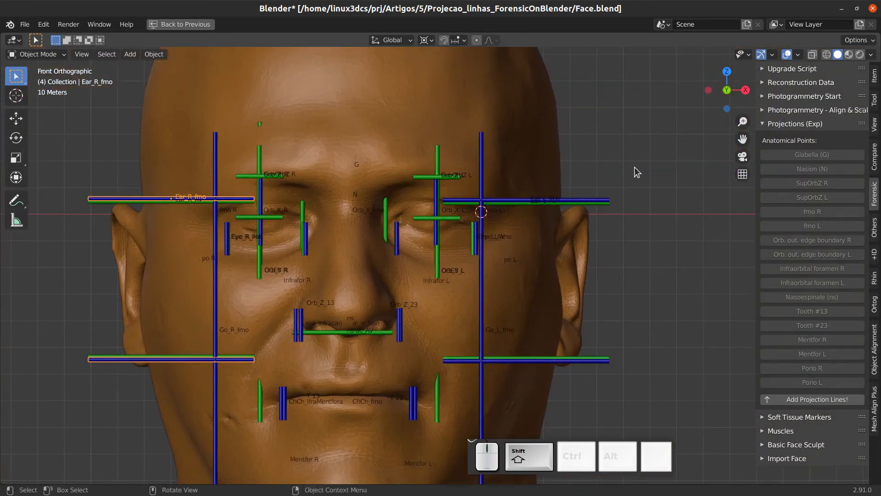
- Add the blue and green (Ear_L_AV) lines of the opposite ear to the selection and check the lines against the right ear
{"action": "left_click", "coordinate": [601, 201], "text": "shift"}
{"action": "left_click", "coordinate": [589, 358], "text": "shift"}
{"action": "middle_click_drag", "start_coordinate": [240, 354], "coordinate": [323, 329], "text": "shift"}
{"action": "scroll", "coordinate": [323, 330], "scroll_direction": "up", "scroll_amount": 1}
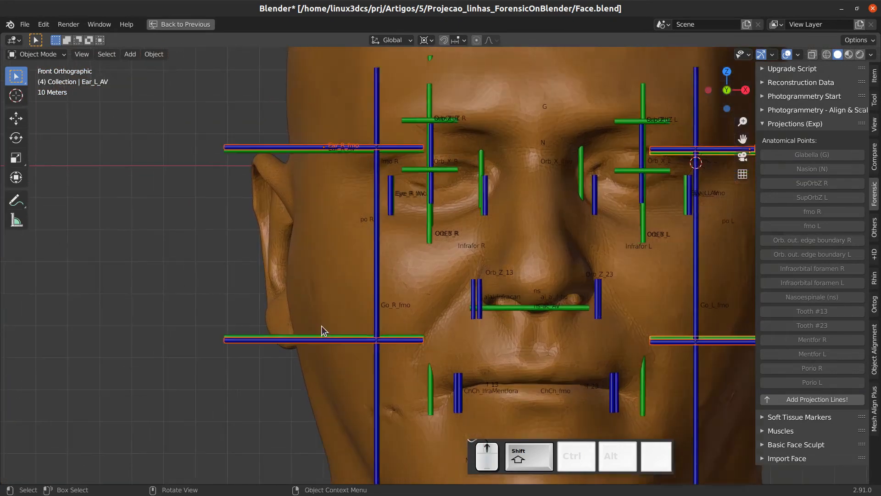
{"action": "scroll", "coordinate": [321, 326], "scroll_direction": "up", "scroll_amount": 3}
{"action": "scroll", "coordinate": [244, 342], "scroll_direction": "down", "scroll_amount": 2}
{"action": "middle_click_drag", "start_coordinate": [259, 239], "coordinate": [274, 274], "text": "shift"}
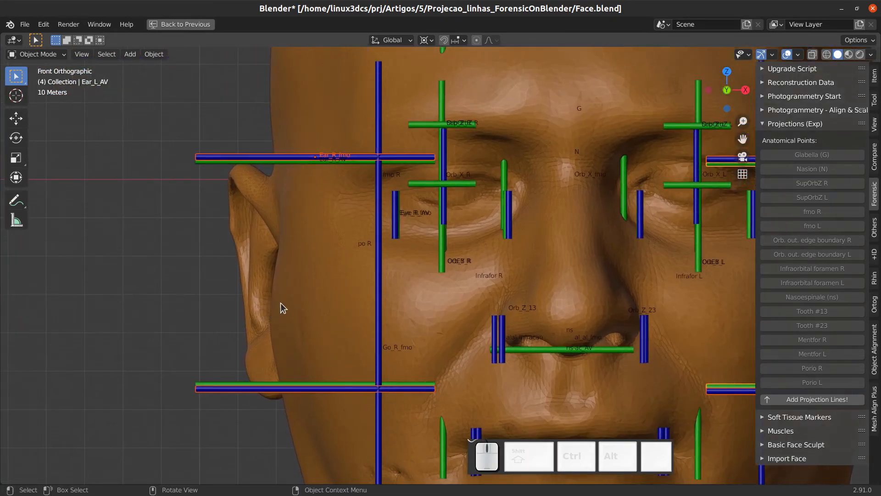
{"action": "middle_click_drag", "start_coordinate": [280, 303], "coordinate": [246, 299], "text": "shift"}
{"action": "key", "text": "g"}
{"action": "key", "text": "z"}
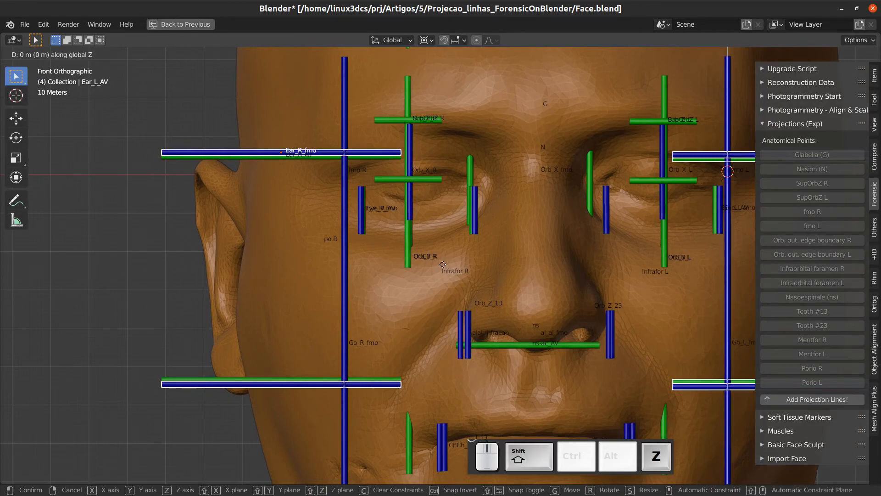
{"action": "right_click", "coordinate": [450, 342], "text": "shift"}
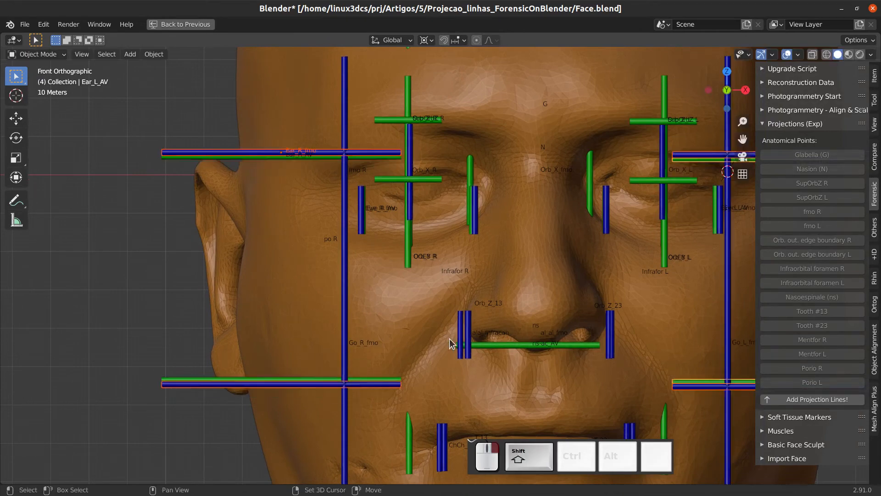
- Add the Ear_R_AV line to the selection, move all four ear lines slightly down along Z to fit the ears, and deselect everything
{"action": "left_click", "coordinate": [200, 378], "text": "shift"}
{"action": "middle_click_drag", "start_coordinate": [403, 274], "coordinate": [245, 290], "text": "shift"}
{"action": "scroll", "coordinate": [348, 273], "scroll_direction": "down", "scroll_amount": 1}
{"action": "middle_click_drag", "start_coordinate": [326, 272], "coordinate": [395, 249], "text": "shift"}
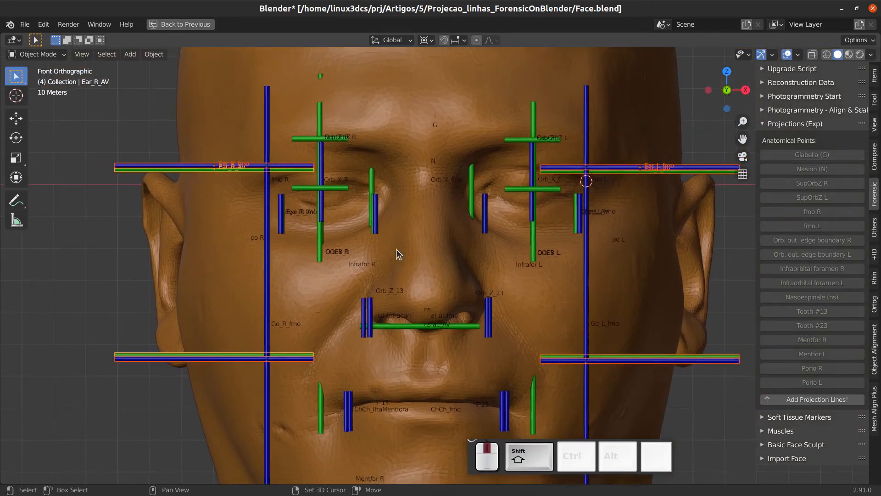
{"action": "scroll", "coordinate": [339, 250], "scroll_direction": "up", "scroll_amount": 1}
{"action": "middle_click_drag", "start_coordinate": [294, 247], "coordinate": [378, 239], "text": "shift"}
{"action": "key", "text": "g"}
{"action": "key", "text": "z"}
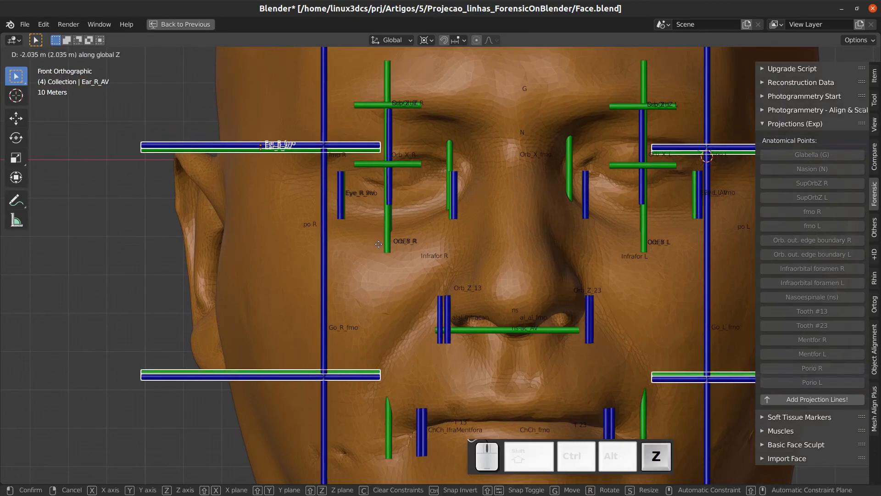
{"action": "left_click", "coordinate": [378, 239]}
{"action": "scroll", "coordinate": [365, 305], "scroll_direction": "down", "scroll_amount": 3}
{"action": "key", "text": "a"}
{"action": "key", "text": "a"}
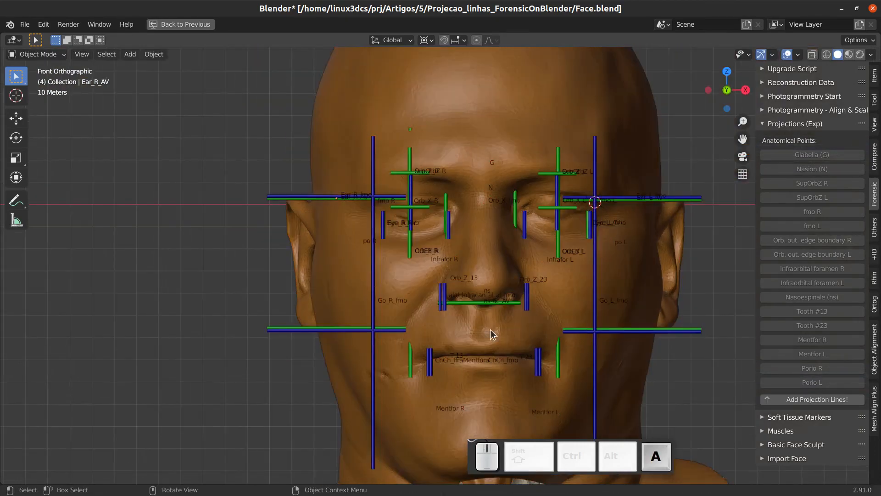
- Select the blue al_al_fmo line at the nose and move it slightly along X toward the face's left side
{"action": "middle_click_drag", "start_coordinate": [490, 329], "coordinate": [377, 292], "text": "shift"}
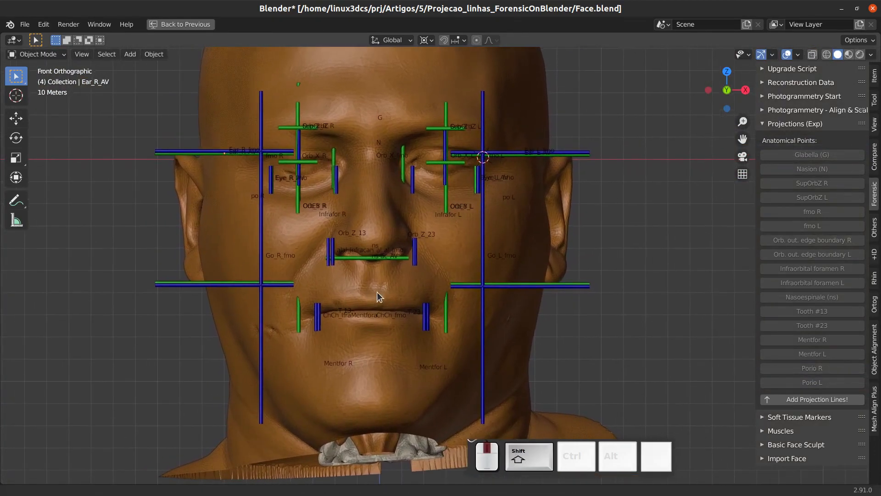
{"action": "scroll", "coordinate": [408, 275], "scroll_direction": "up", "scroll_amount": 6}
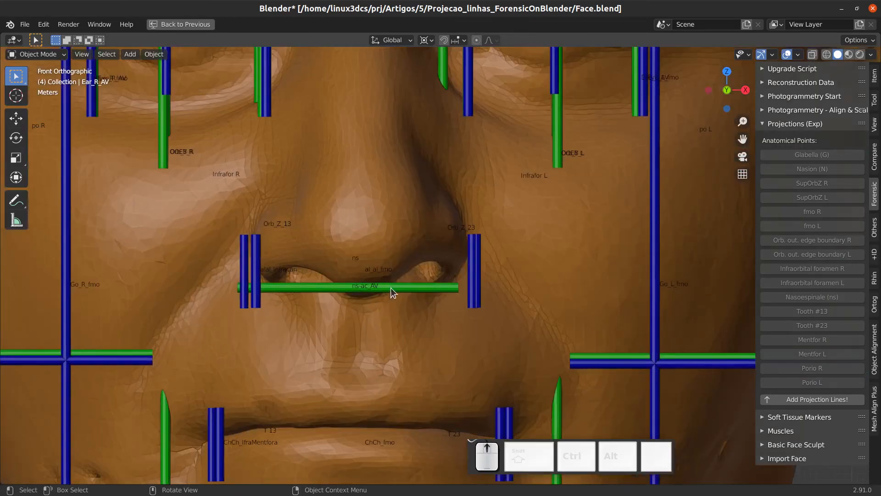
{"action": "left_click", "coordinate": [255, 275]}
{"action": "key", "text": "g"}
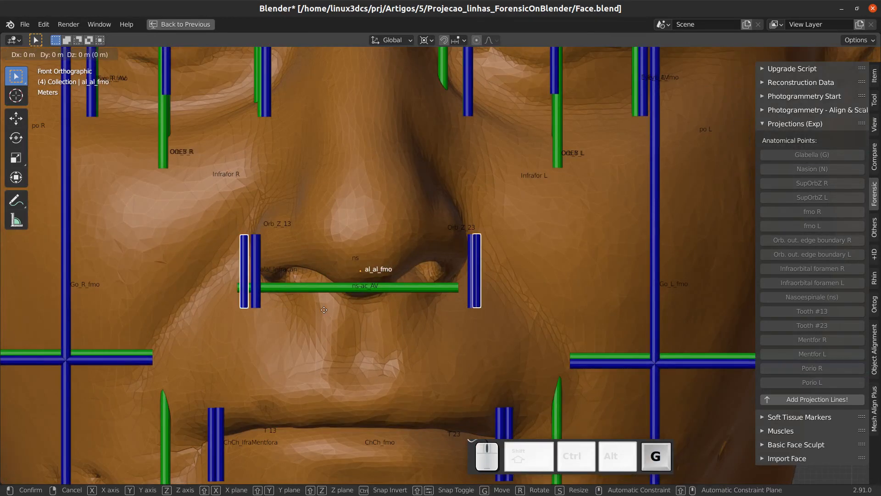
{"action": "key", "text": "x"}
{"action": "left_click", "coordinate": [322, 308]}
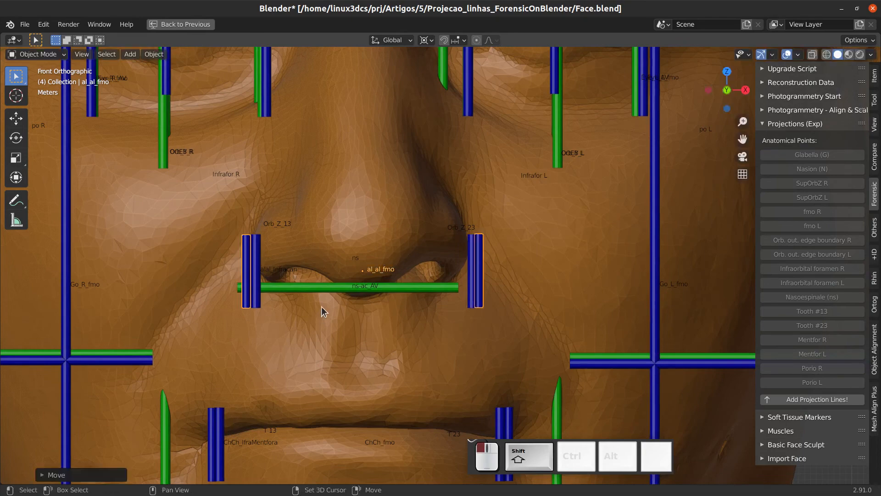
- Compare the nose lines with the eye and mouth lines, both close up and across the whole face
{"action": "scroll", "coordinate": [349, 319], "scroll_direction": "down", "scroll_amount": 2}
{"action": "scroll", "coordinate": [425, 211], "scroll_direction": "down", "scroll_amount": 2}
{"action": "scroll", "coordinate": [409, 314], "scroll_direction": "up", "scroll_amount": 4}
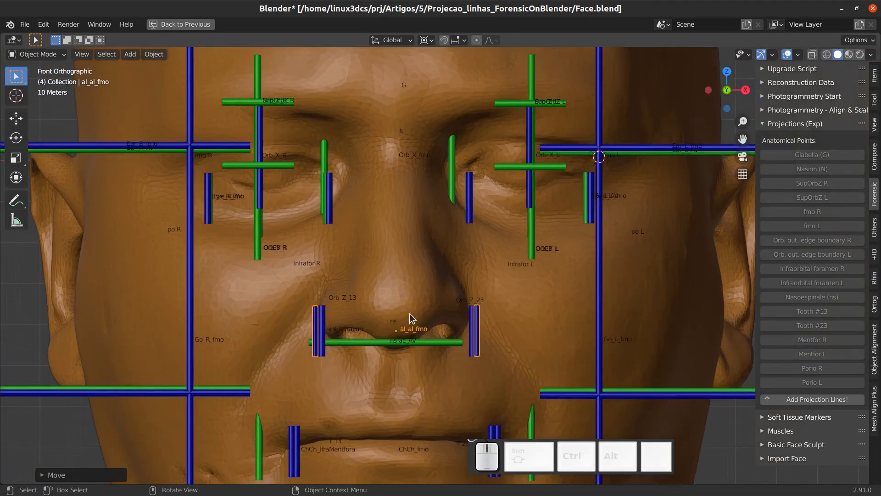
{"action": "scroll", "coordinate": [386, 368], "scroll_direction": "down", "scroll_amount": 3}
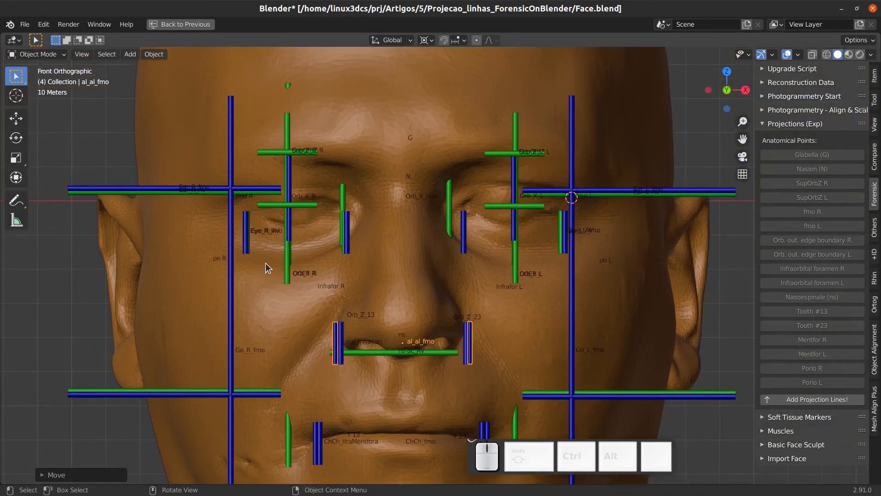
{"action": "scroll", "coordinate": [340, 378], "scroll_direction": "up", "scroll_amount": 2}
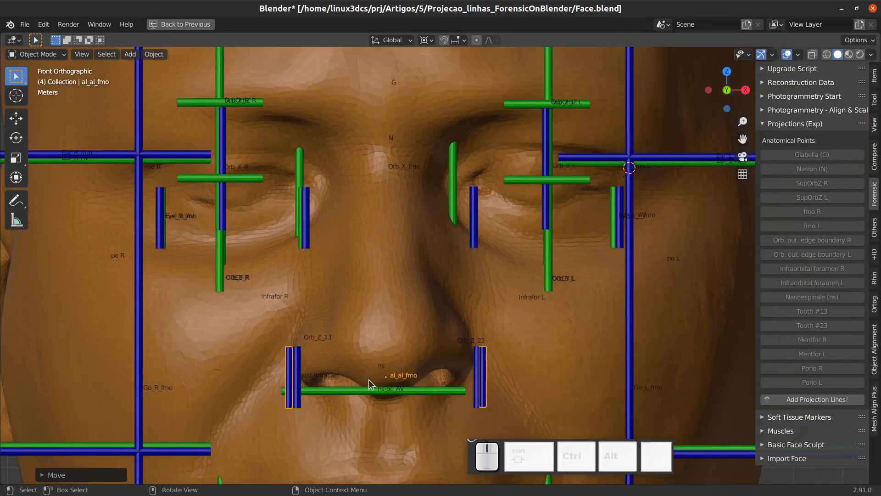
{"action": "scroll", "coordinate": [295, 378], "scroll_direction": "down", "scroll_amount": 2}
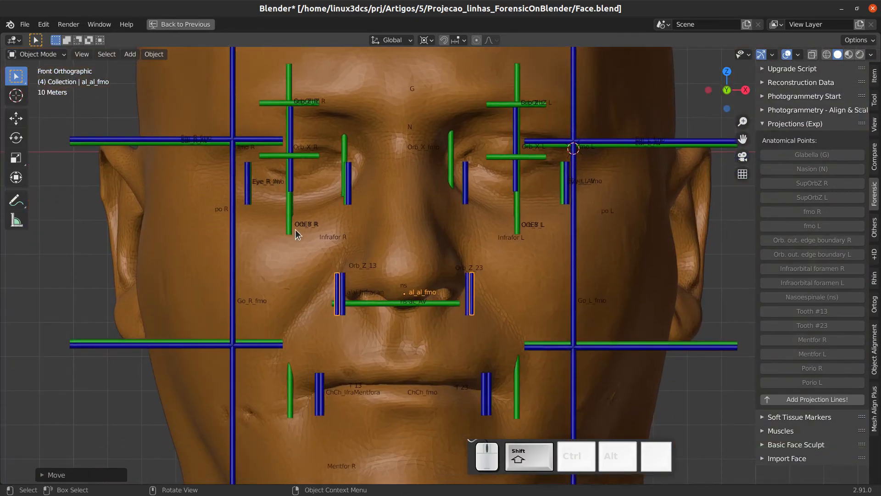
{"action": "scroll", "coordinate": [519, 229], "scroll_direction": "up", "scroll_amount": 2}
{"action": "scroll", "coordinate": [426, 260], "scroll_direction": "down", "scroll_amount": 1}
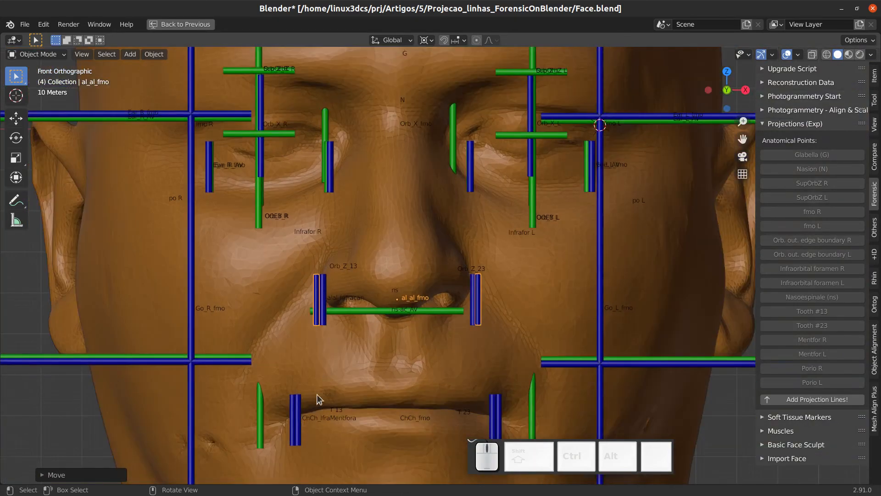
{"action": "scroll", "coordinate": [370, 327], "scroll_direction": "up", "scroll_amount": 1}
- Check the alal_Infracan line, reselect the al_al_fmo line and adjust it slightly along X to fit the nose wings
{"action": "left_click", "coordinate": [487, 303]}
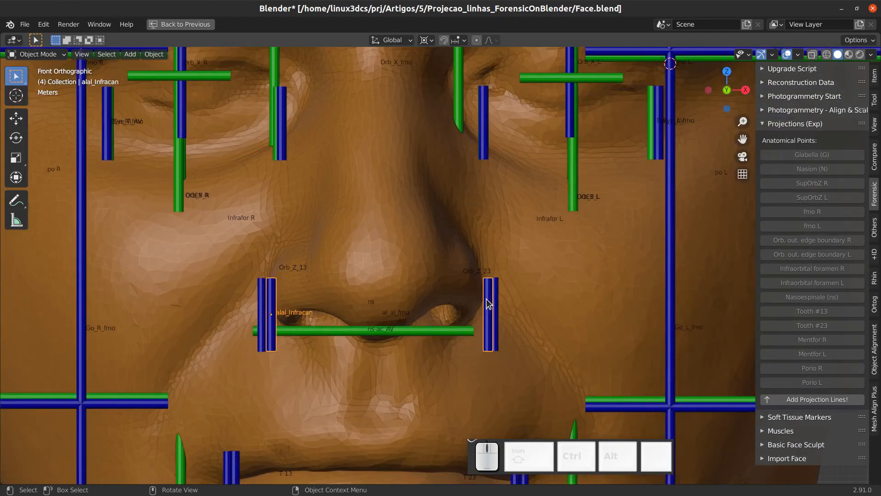
{"action": "left_click", "coordinate": [497, 302]}
{"action": "key", "text": "g"}
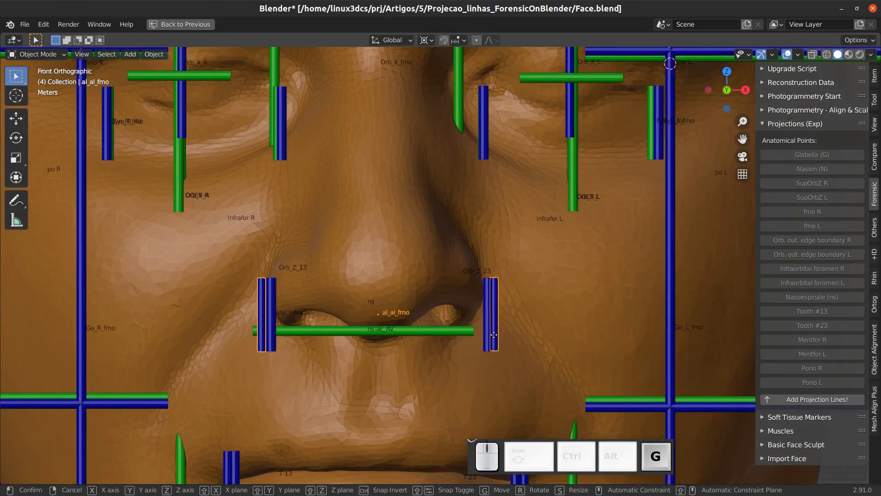
{"action": "key", "text": "x"}
{"action": "left_click", "coordinate": [494, 335]}
{"action": "scroll", "coordinate": [476, 312], "scroll_direction": "down", "scroll_amount": 2}
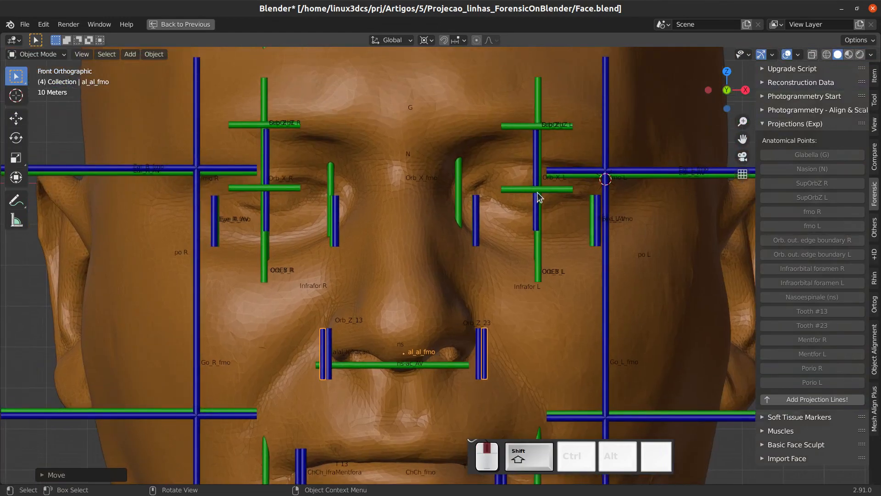
- Review the nose and mouth lines, then select the alal_Infracan line and compare it with the width of the nose
{"action": "scroll", "coordinate": [187, 159], "scroll_direction": "down", "scroll_amount": 1}
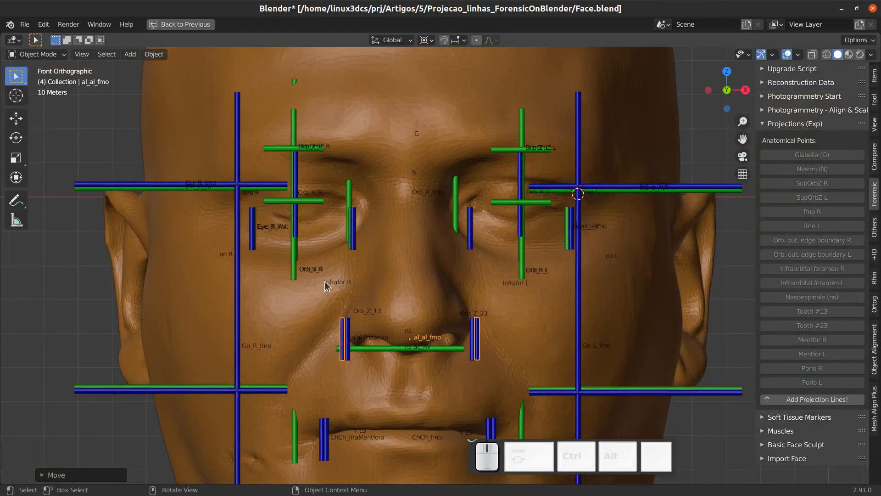
{"action": "middle_click_drag", "start_coordinate": [437, 298], "coordinate": [427, 210], "text": "shift"}
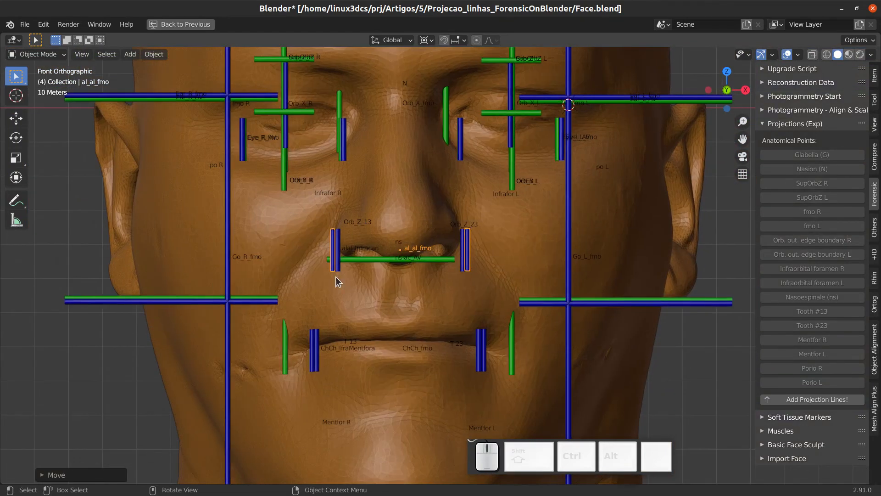
{"action": "scroll", "coordinate": [334, 277], "scroll_direction": "up", "scroll_amount": 2}
{"action": "scroll", "coordinate": [335, 276], "scroll_direction": "down", "scroll_amount": 2}
{"action": "middle_click_drag", "start_coordinate": [382, 280], "coordinate": [381, 301], "text": "shift"}
{"action": "scroll", "coordinate": [388, 284], "scroll_direction": "up", "scroll_amount": 1}
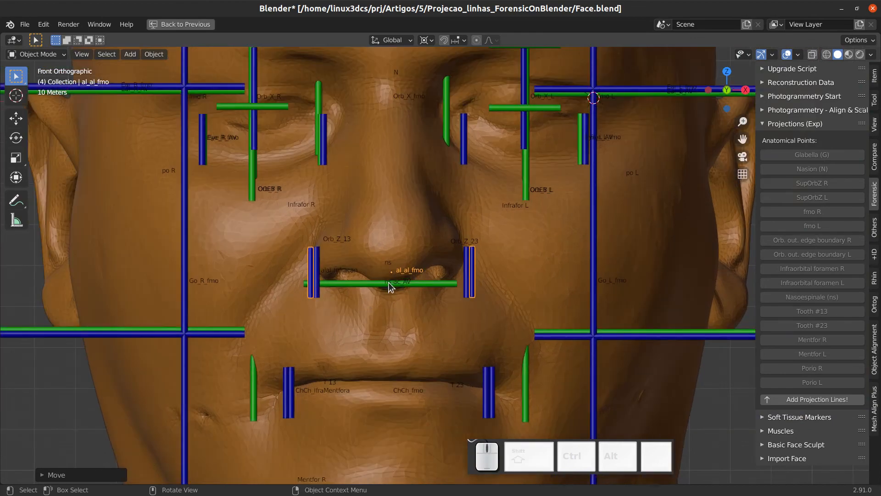
{"action": "left_click", "coordinate": [465, 293]}
{"action": "scroll", "coordinate": [415, 299], "scroll_direction": "up", "scroll_amount": 2}
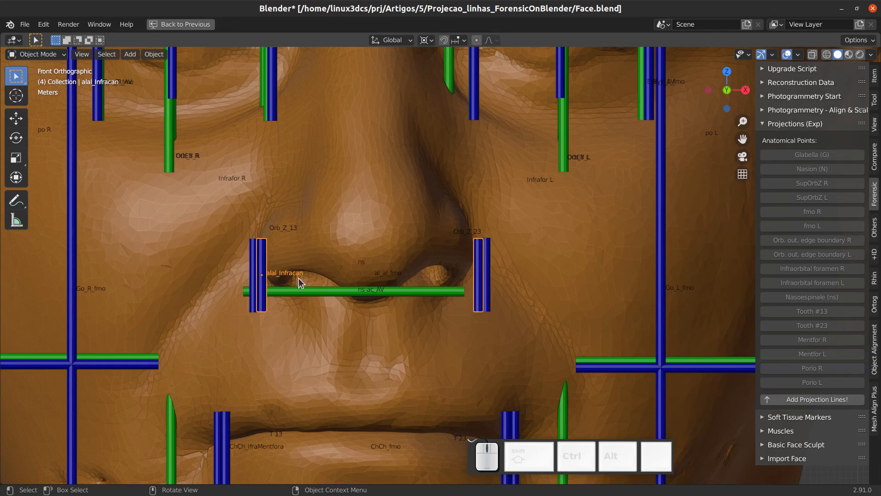
{"action": "scroll", "coordinate": [298, 277], "scroll_direction": "down", "scroll_amount": 4}
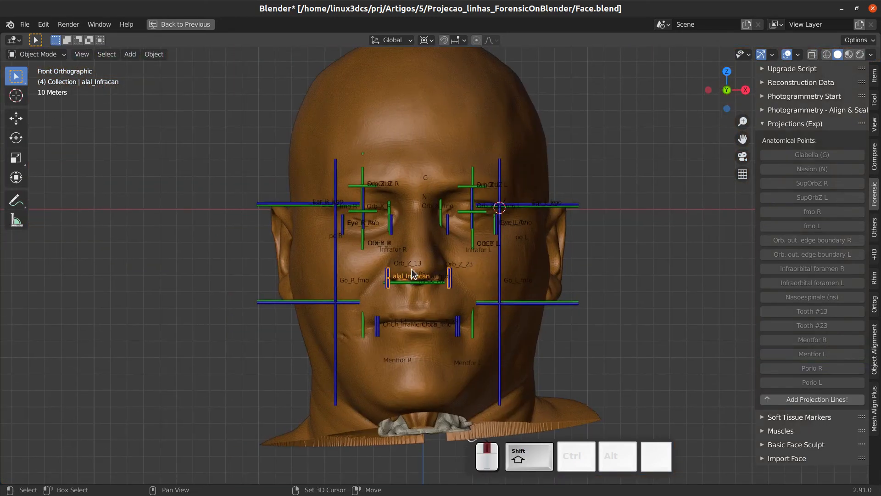
- Select the green Eye_L_AV line and compare it with the blue line beside it and both corners of the eye
{"action": "middle_click_drag", "start_coordinate": [411, 268], "coordinate": [325, 383], "text": "shift"}
{"action": "scroll", "coordinate": [435, 281], "scroll_direction": "up", "scroll_amount": 3}
{"action": "scroll", "coordinate": [516, 300], "scroll_direction": "up", "scroll_amount": 2}
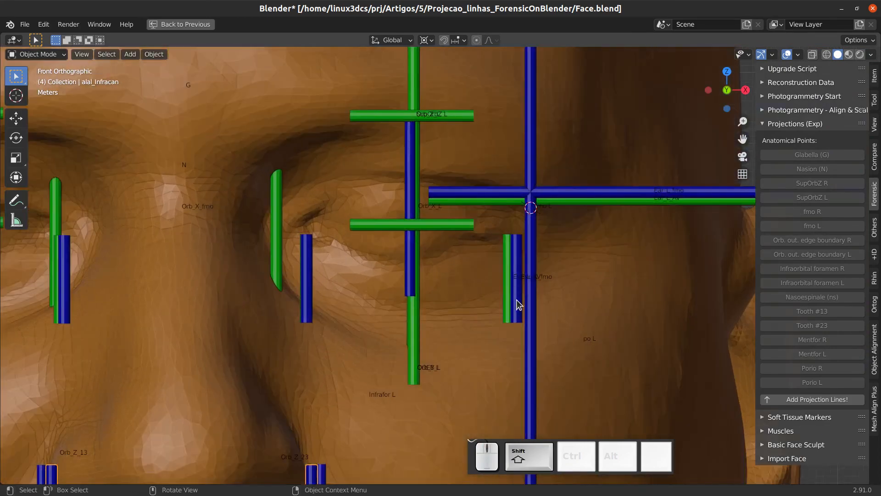
{"action": "left_click", "coordinate": [506, 305]}
{"action": "scroll", "coordinate": [498, 305], "scroll_direction": "down", "scroll_amount": 2}
{"action": "middle_click_drag", "start_coordinate": [415, 305], "coordinate": [486, 308], "text": "shift"}
{"action": "scroll", "coordinate": [569, 300], "scroll_direction": "up", "scroll_amount": 1}
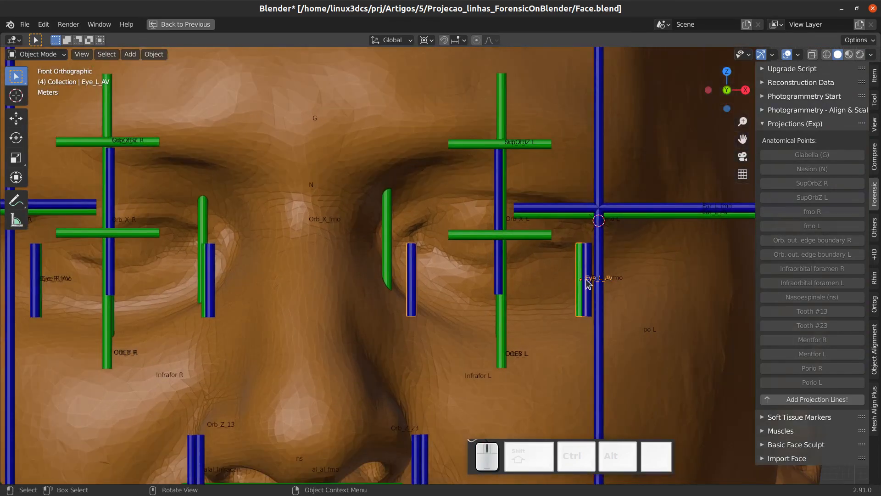
- Try to move the Eye_L_AV line sideways toward the nose
{"action": "scroll", "coordinate": [571, 289], "scroll_direction": "up", "scroll_amount": 2}
{"action": "key", "text": "g"}
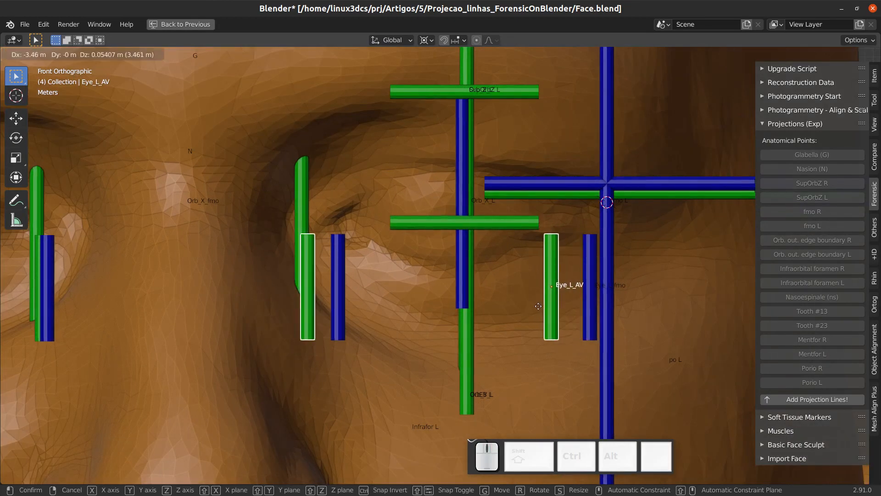
{"action": "left_click", "coordinate": [546, 305]}
{"action": "scroll", "coordinate": [547, 304], "scroll_direction": "down", "scroll_amount": 2}
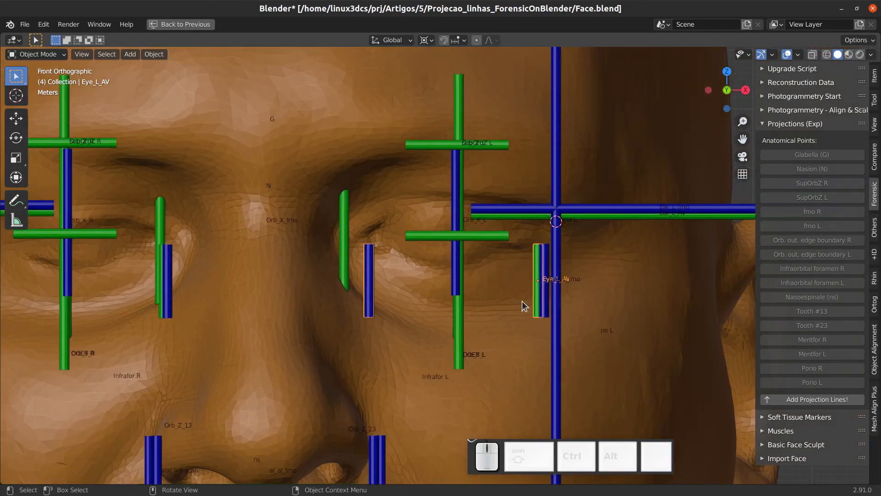
- Deselect all objects and review the complete set of projection lines from the eyes down to the mouth
{"action": "scroll", "coordinate": [486, 301], "scroll_direction": "down", "scroll_amount": 5}
{"action": "middle_click_drag", "start_coordinate": [459, 344], "coordinate": [501, 315], "text": "shift"}
{"action": "scroll", "coordinate": [485, 275], "scroll_direction": "up", "scroll_amount": 1}
{"action": "scroll", "coordinate": [531, 317], "scroll_direction": "down", "scroll_amount": 1}
{"action": "key", "text": "a"}
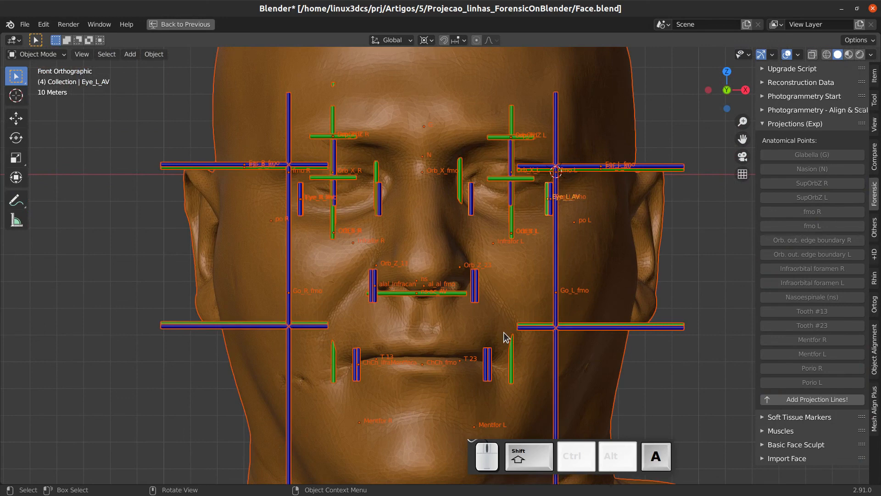
{"action": "key", "text": "a"}
{"action": "middle_click_drag", "start_coordinate": [523, 365], "coordinate": [541, 339], "text": "shift"}
{"action": "middle_click_drag", "start_coordinate": [557, 368], "coordinate": [555, 365], "text": "shift"}
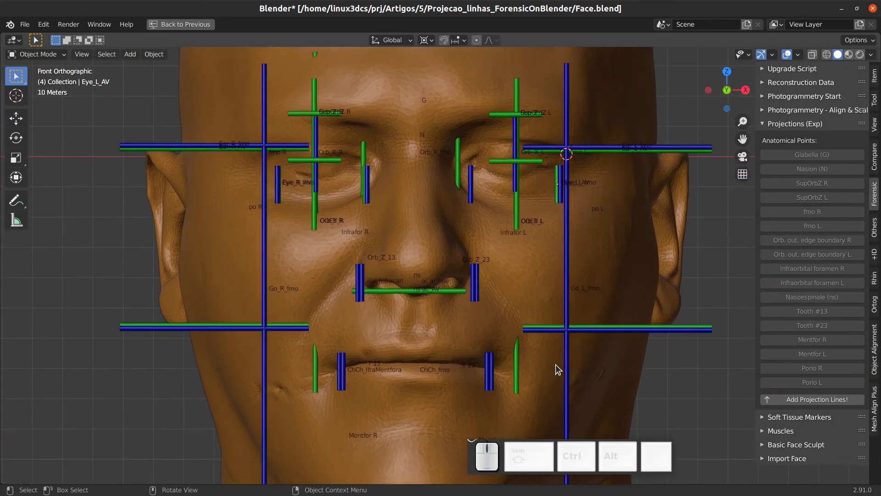